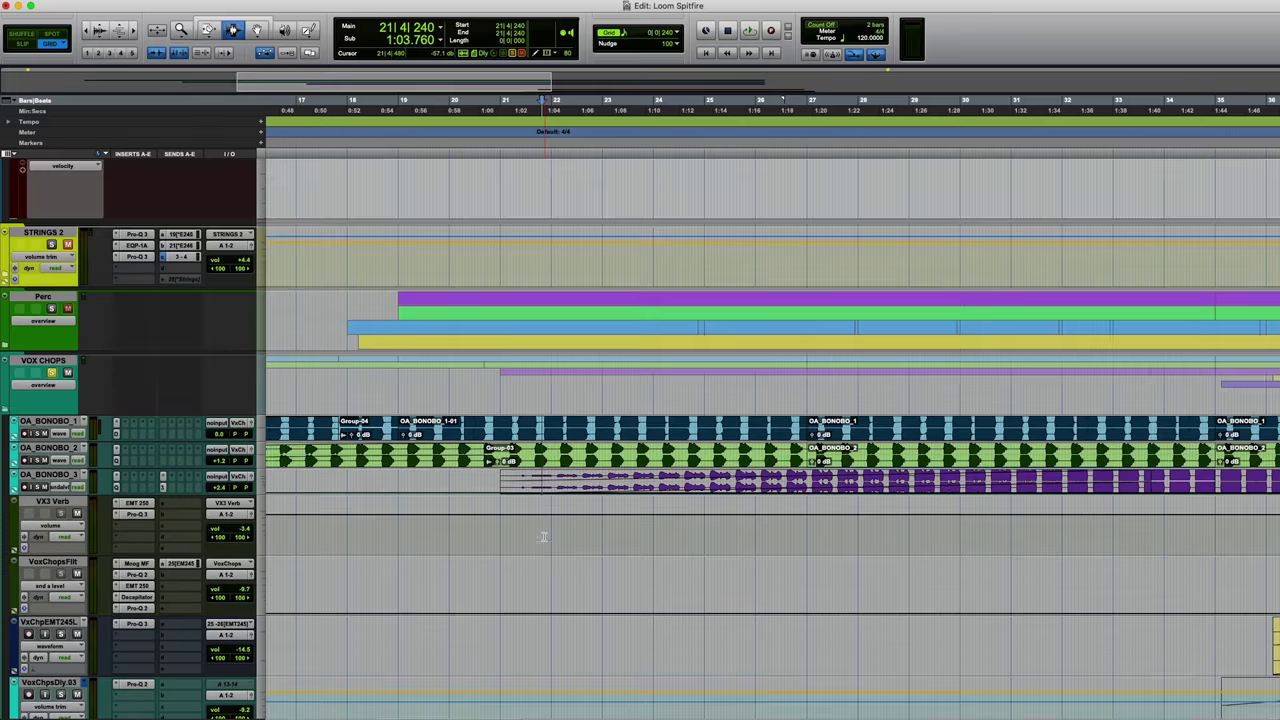
# Select the OA_BONOBO_1, OA_BONOBO_2 and OA_BONOBO_3 tracks and increase their track height.
pyautogui.scroll(-3, 604, 581)
pyautogui.hscroll(2, 604, 581)
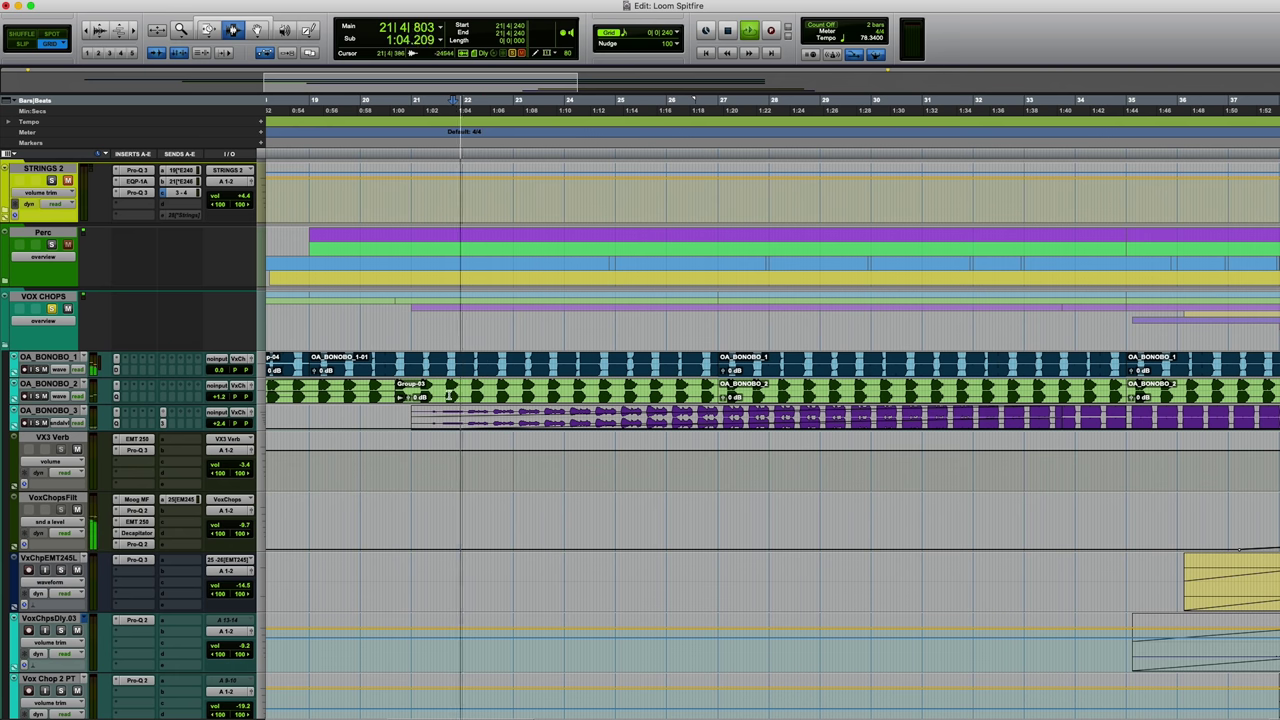
pyautogui.scroll(10, 128, 303)
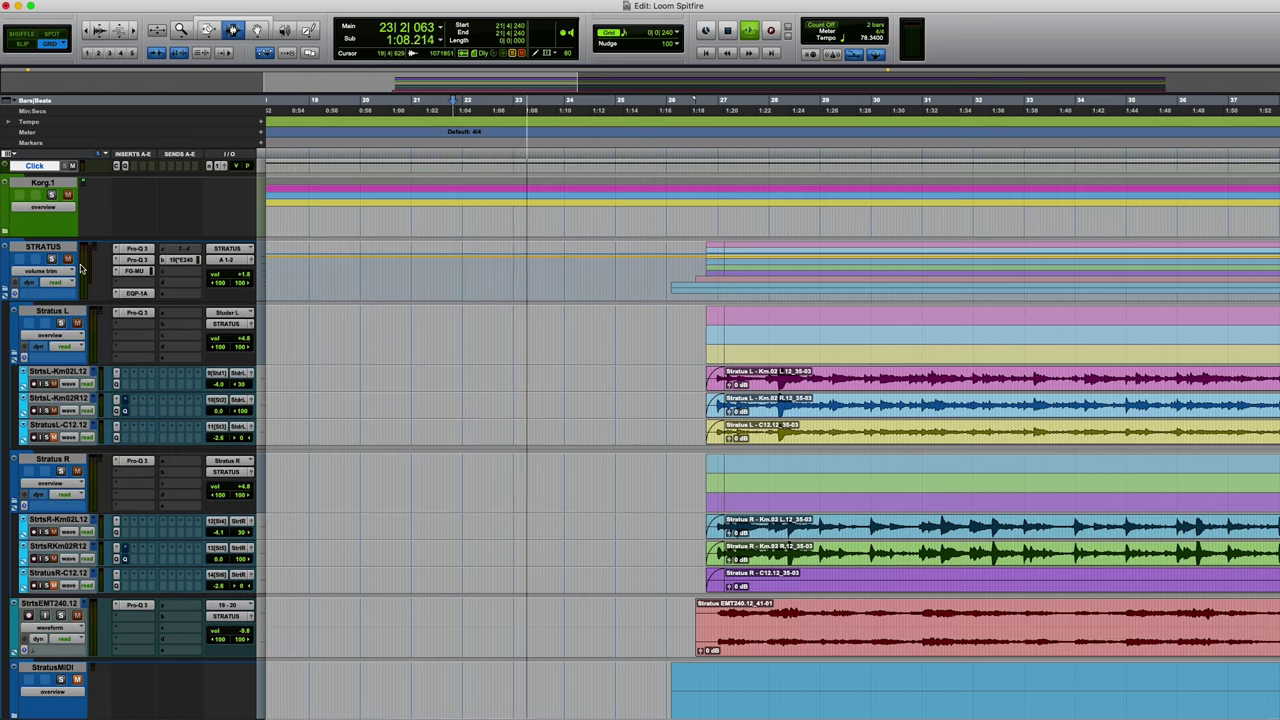
pyautogui.scroll(-10, 477, 377)
pyautogui.scroll(-10, 755, 483)
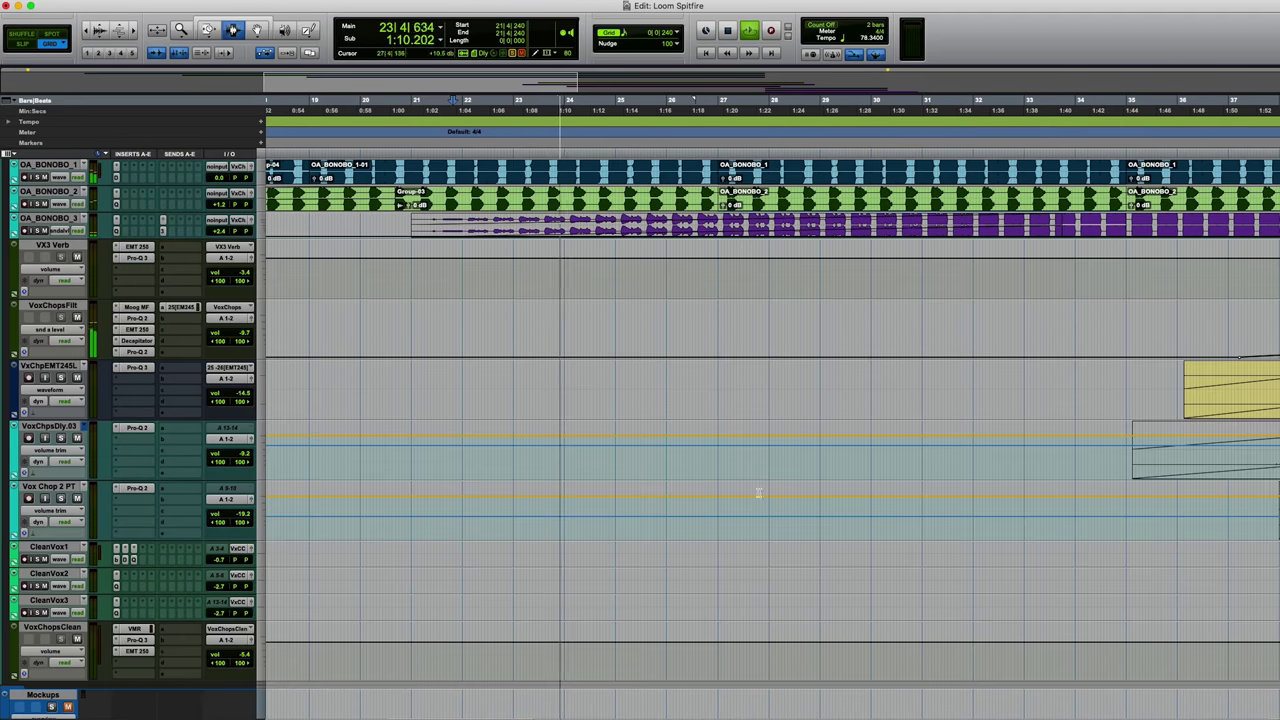
pyautogui.scroll(7, 680, 377)
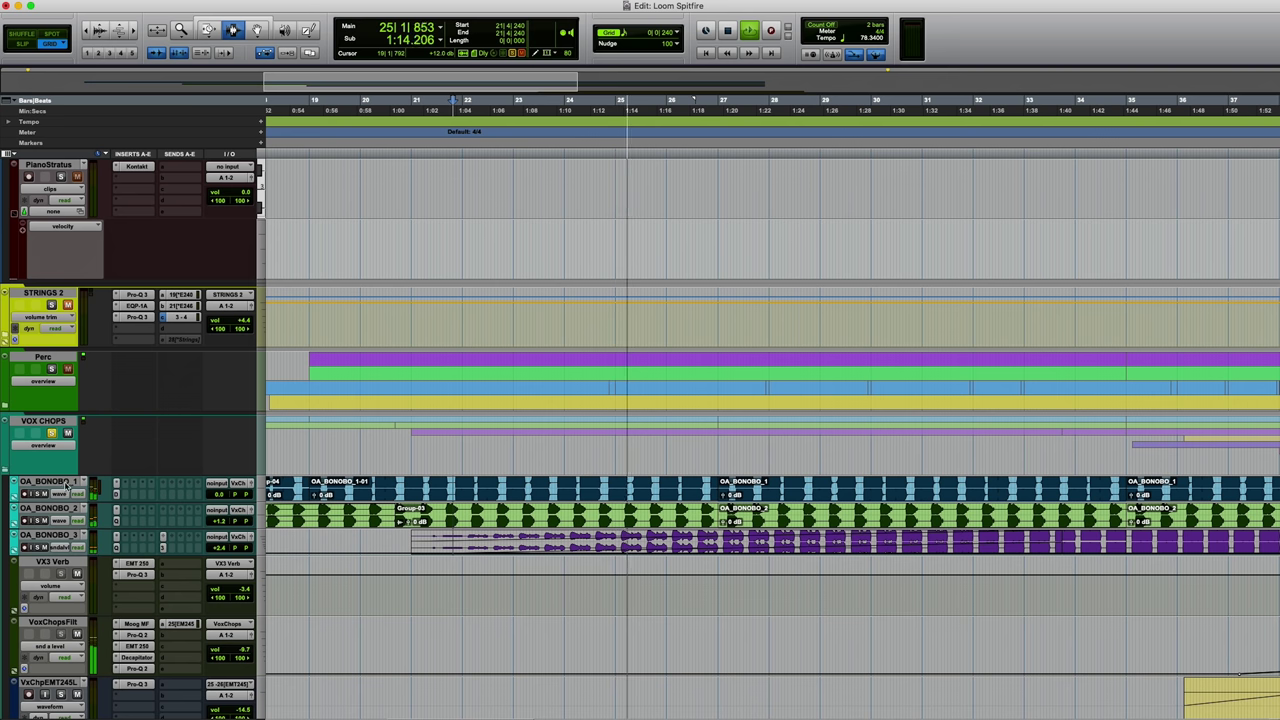
pyautogui.moveTo(45, 482); pyautogui.dragTo(45, 535)
pyautogui.click(258, 541)
pyautogui.click(296, 570)
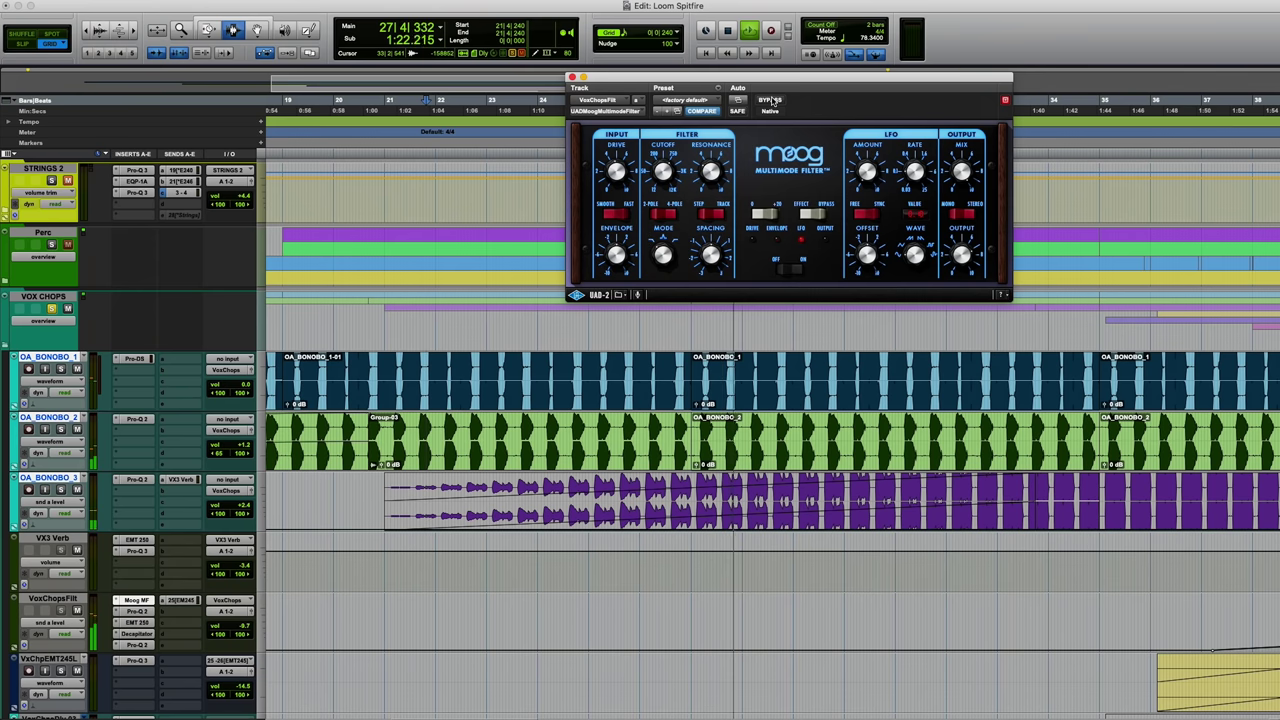
# Compare the VoxChopsFilt sound with the Moog Multimode Filter bypassed and active, and inspect the track's EMT 250 and Decapitator inserts.
pyautogui.click(770, 101)
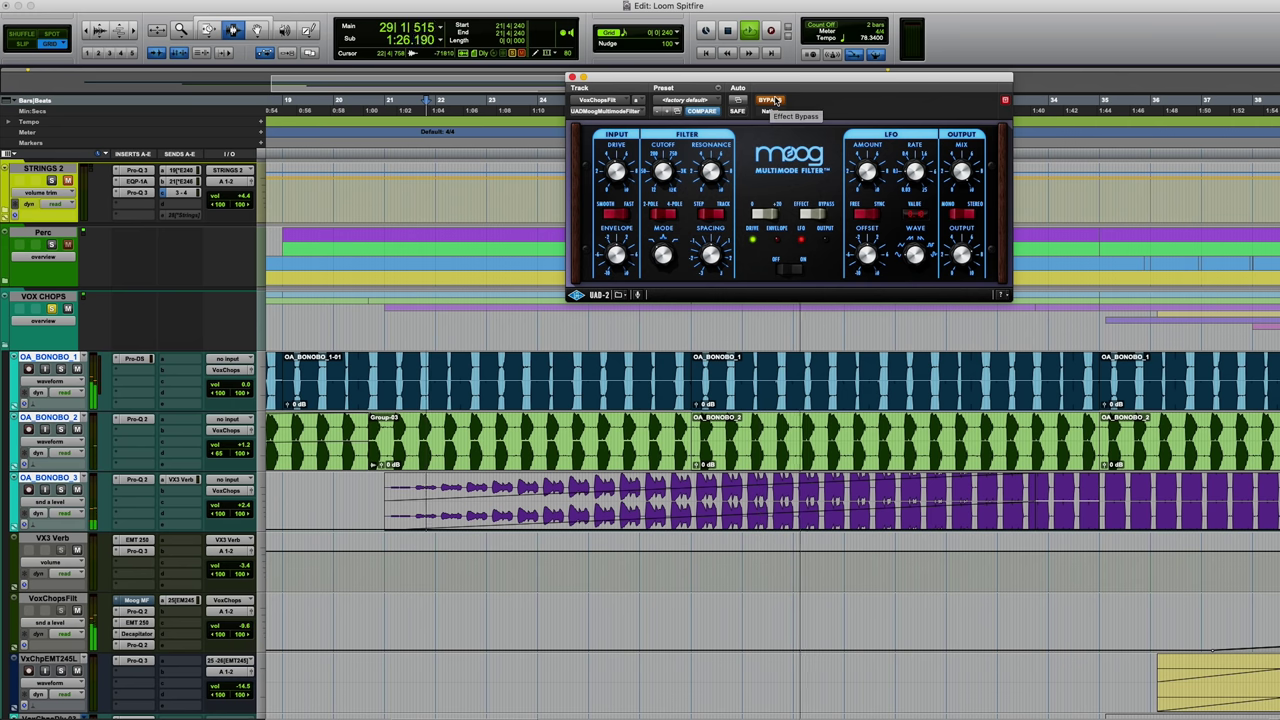
pyautogui.click(775, 101)
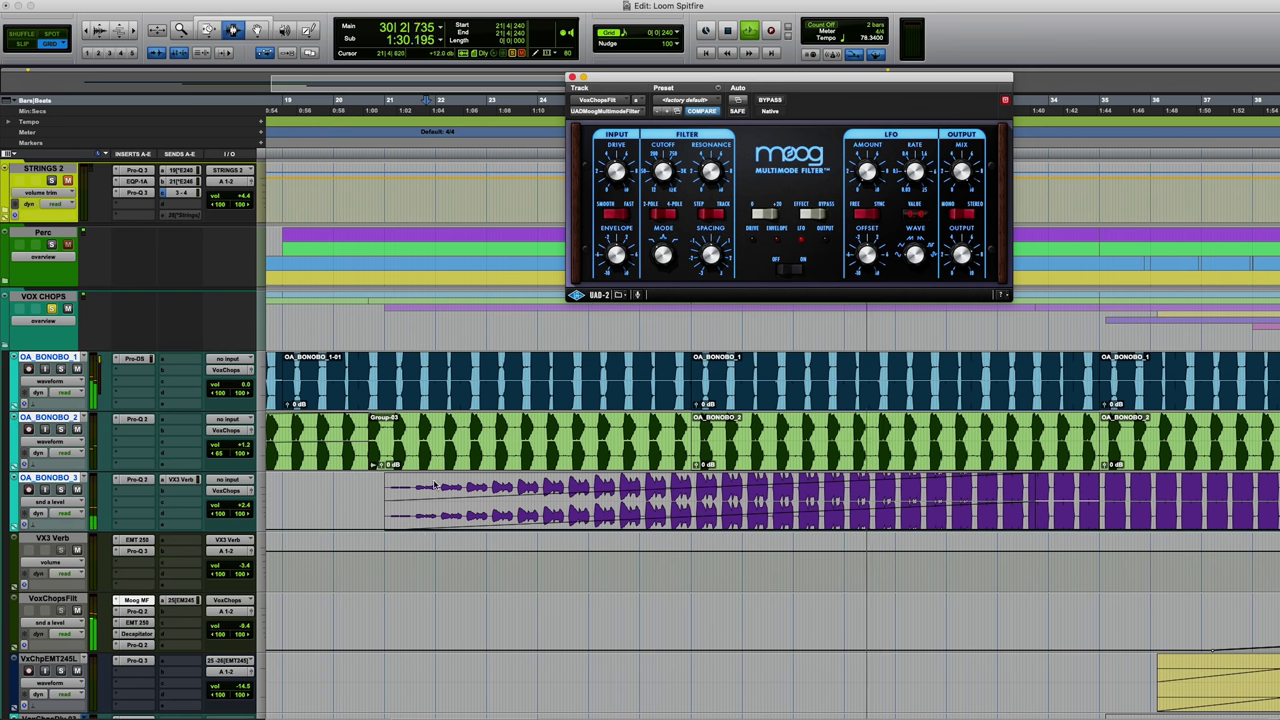
pyautogui.click(145, 623)
pyautogui.click(138, 633)
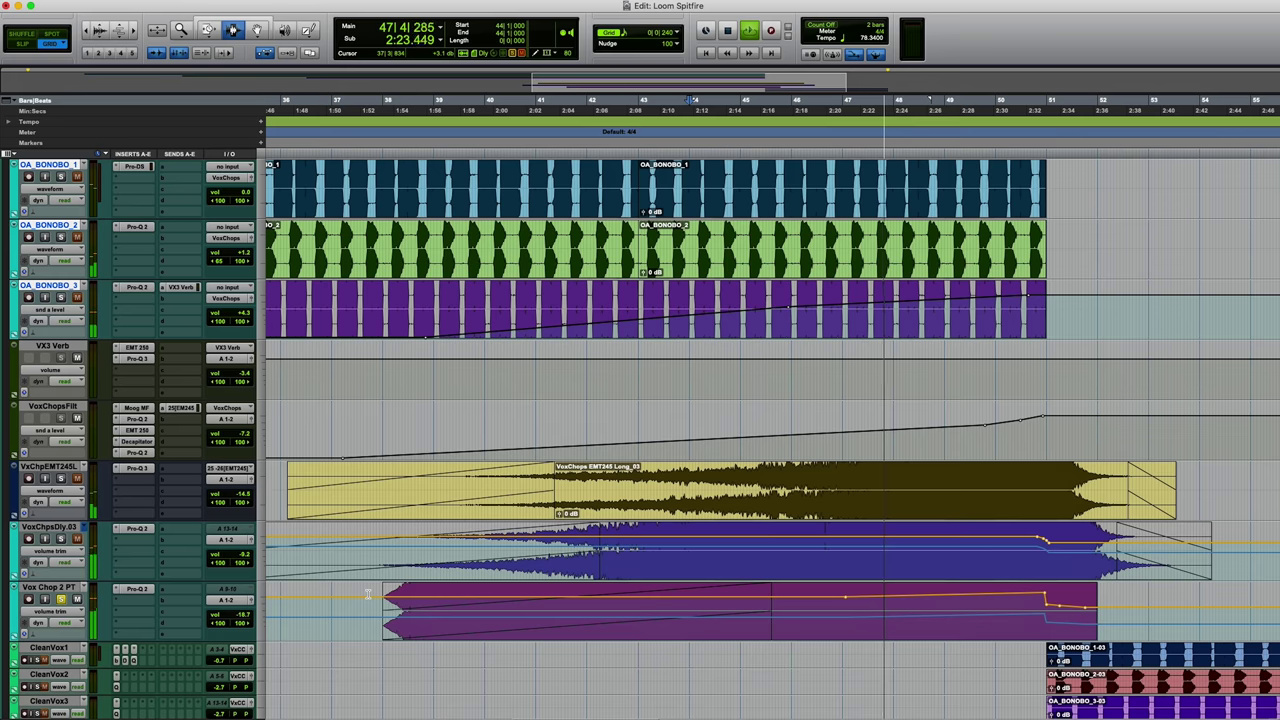
# Examine the vocal chop tracks, their reverb and delay prints, and their automation ramps leading up to bar 51.
pyautogui.scroll(-3, 368, 594)
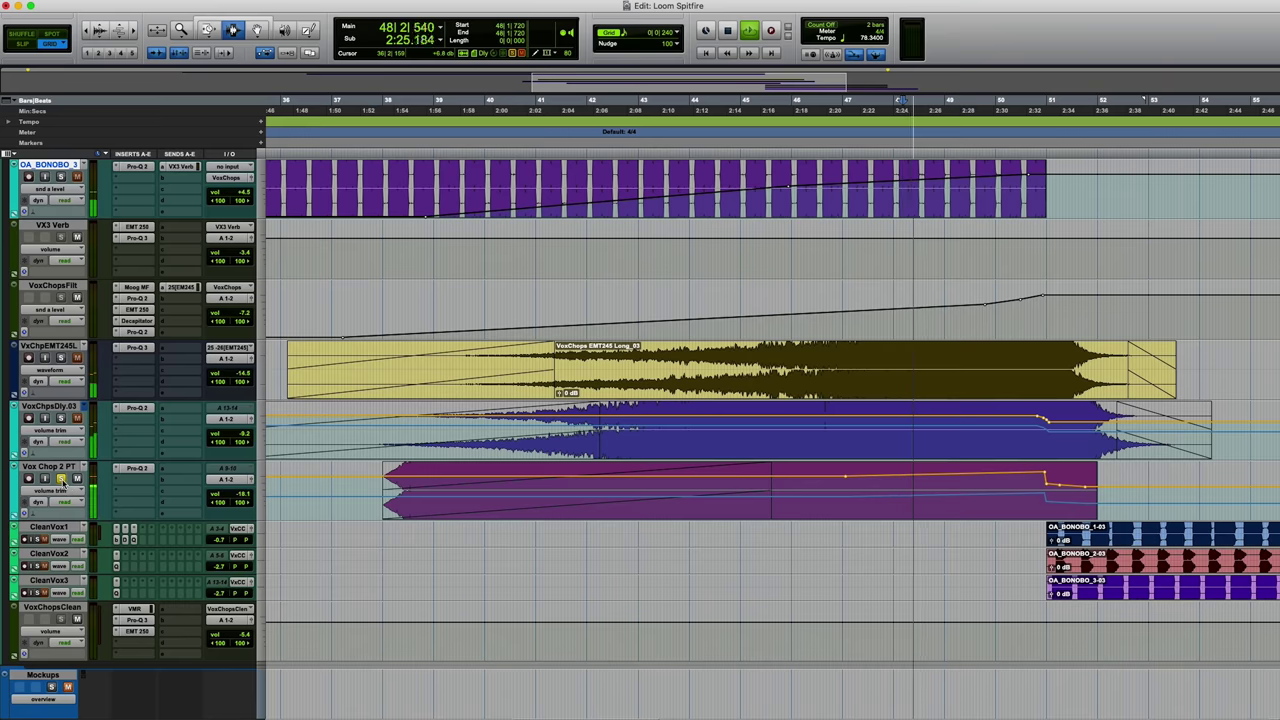
pyautogui.scroll(5, 820, 527)
pyautogui.scroll(-5, 820, 527)
pyautogui.scroll(2, 820, 527)
pyautogui.hscroll(2, 820, 525)
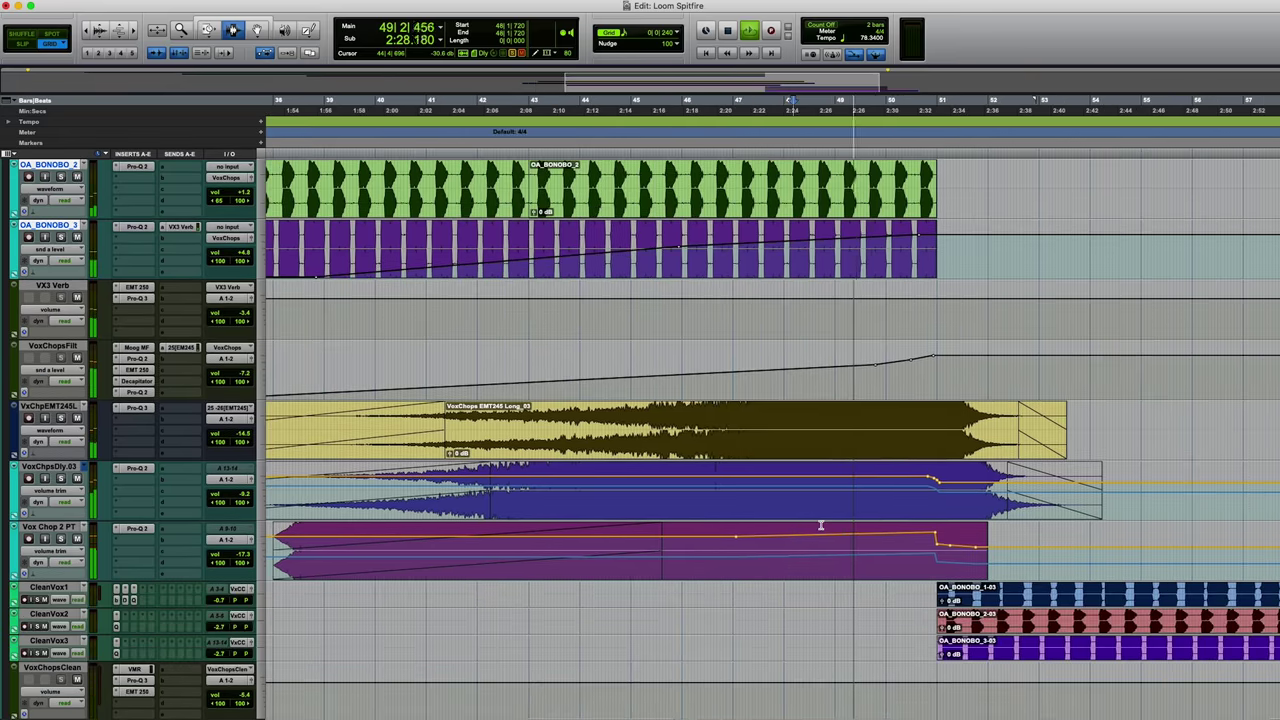
pyautogui.hscroll(3, 740, 525)
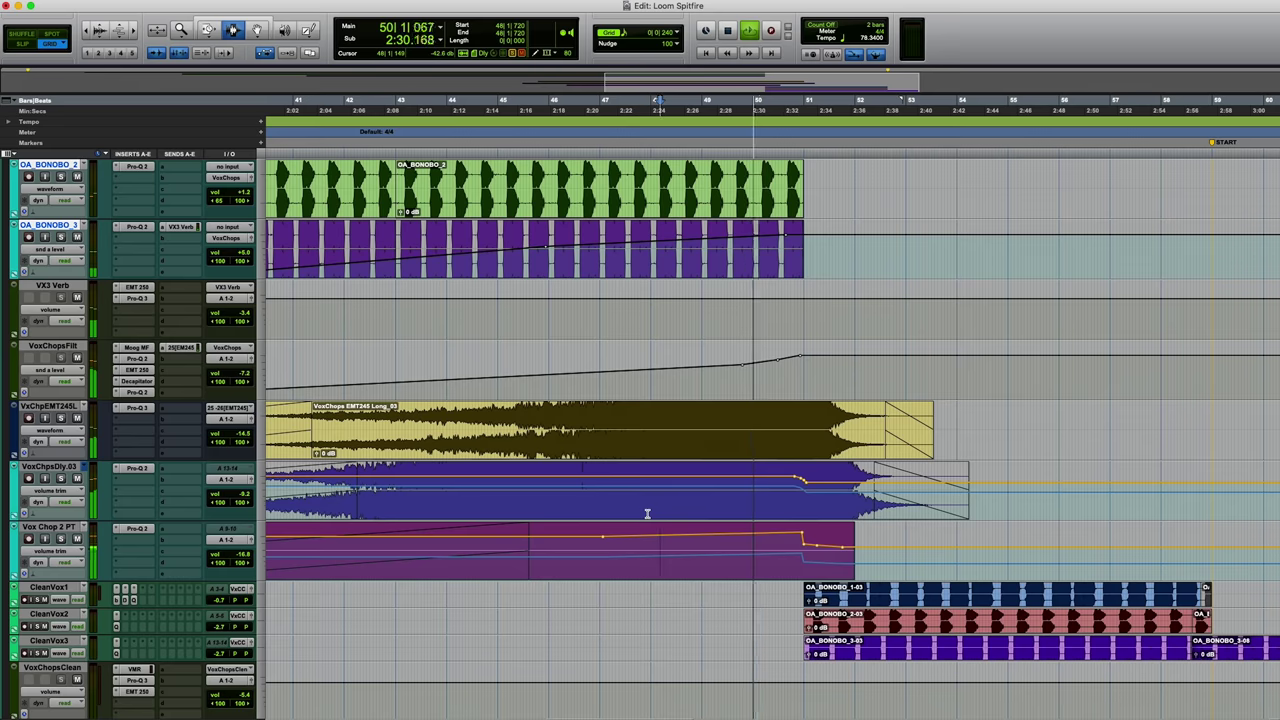
pyautogui.scroll(5, 647, 513)
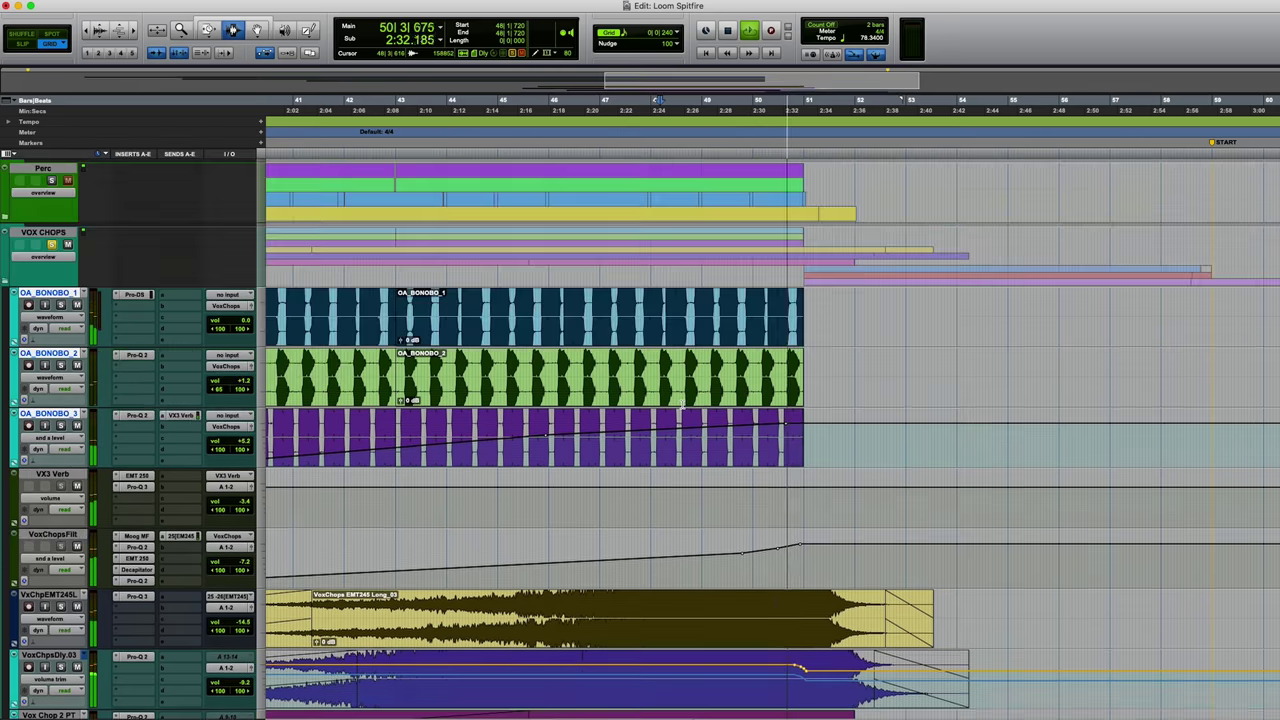
pyautogui.scroll(-3, 686, 421)
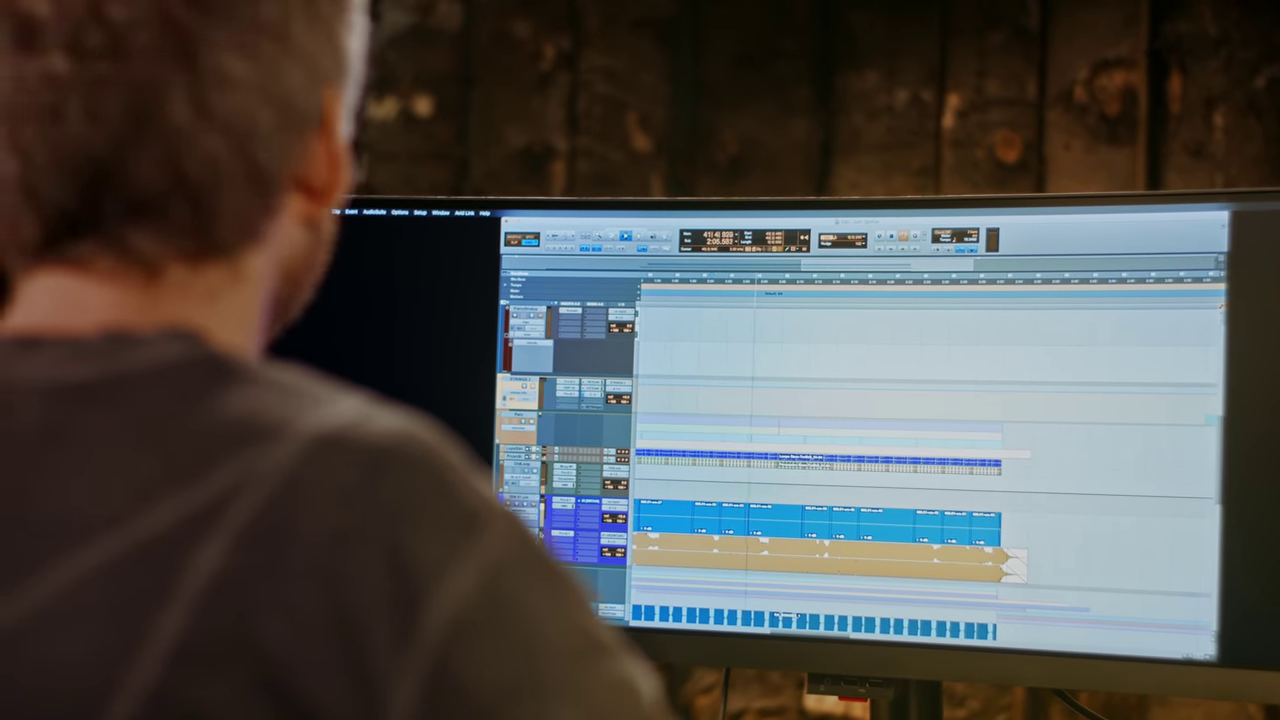
# Examine the loop, 808 and 808 EMT245 tracks against the vocal chops and the Stratus tracks during playback.
pyautogui.hotkey('ctrl', ']')
pyautogui.hotkey('ctrl', ']')
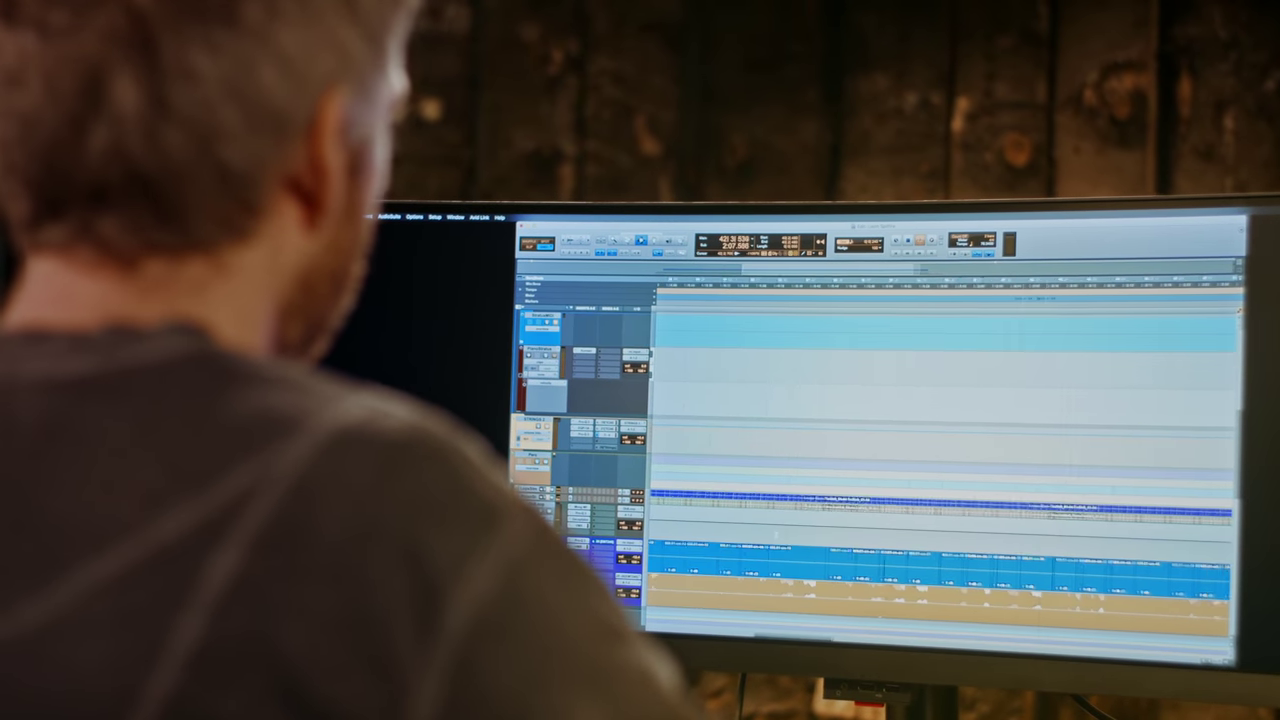
pyautogui.hotkey('ctrl', '[')
pyautogui.hotkey('ctrl', '[')
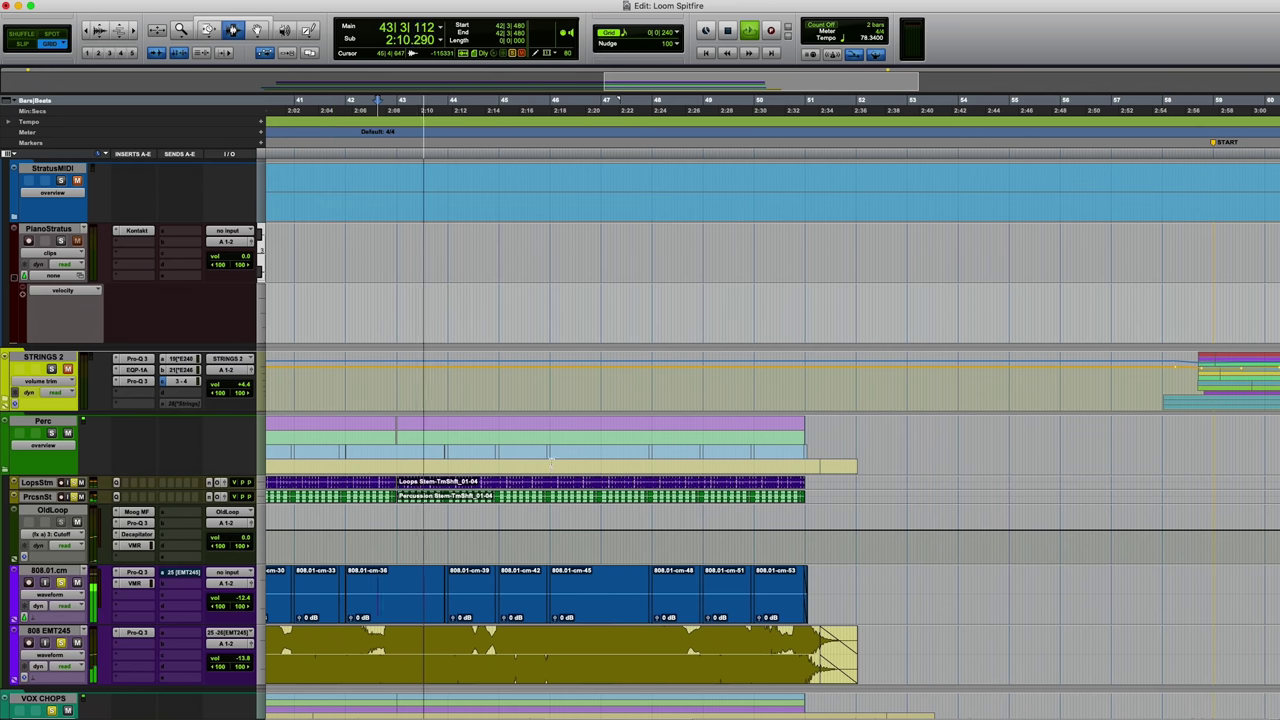
pyautogui.scroll(-2, 548, 455)
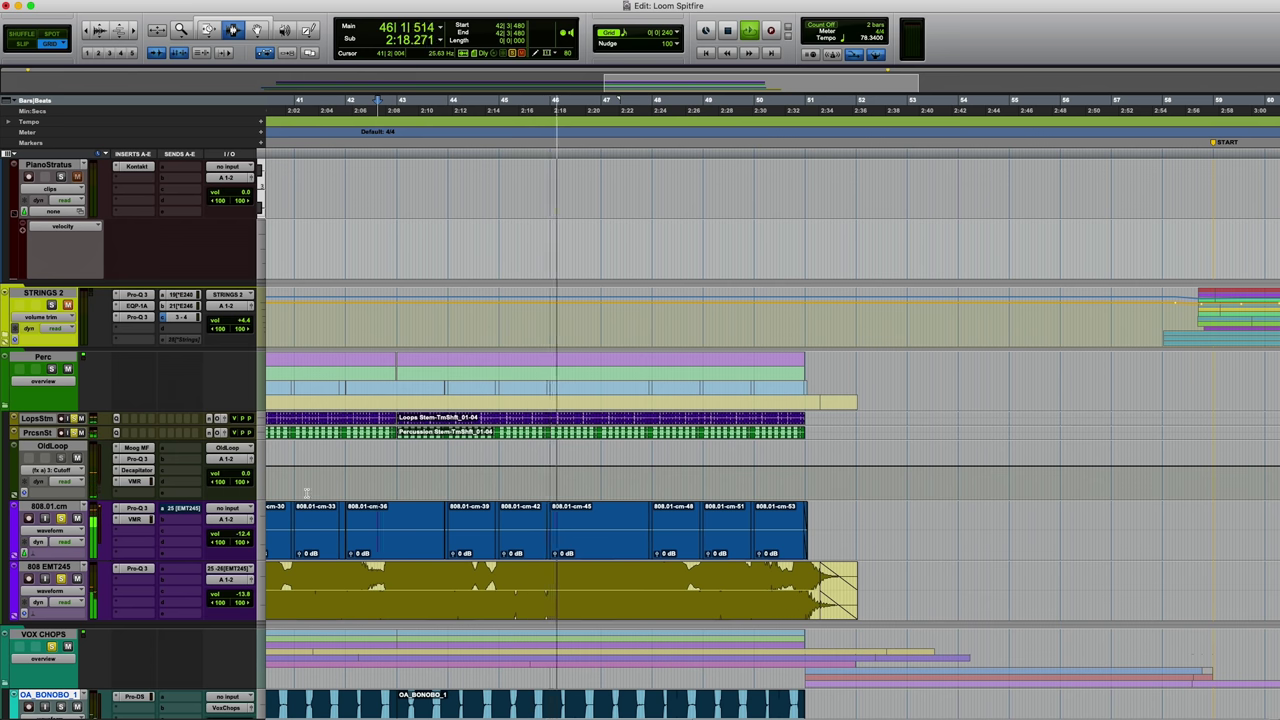
pyautogui.scroll(-3, 306, 492)
pyautogui.hscroll(-5, 350, 507)
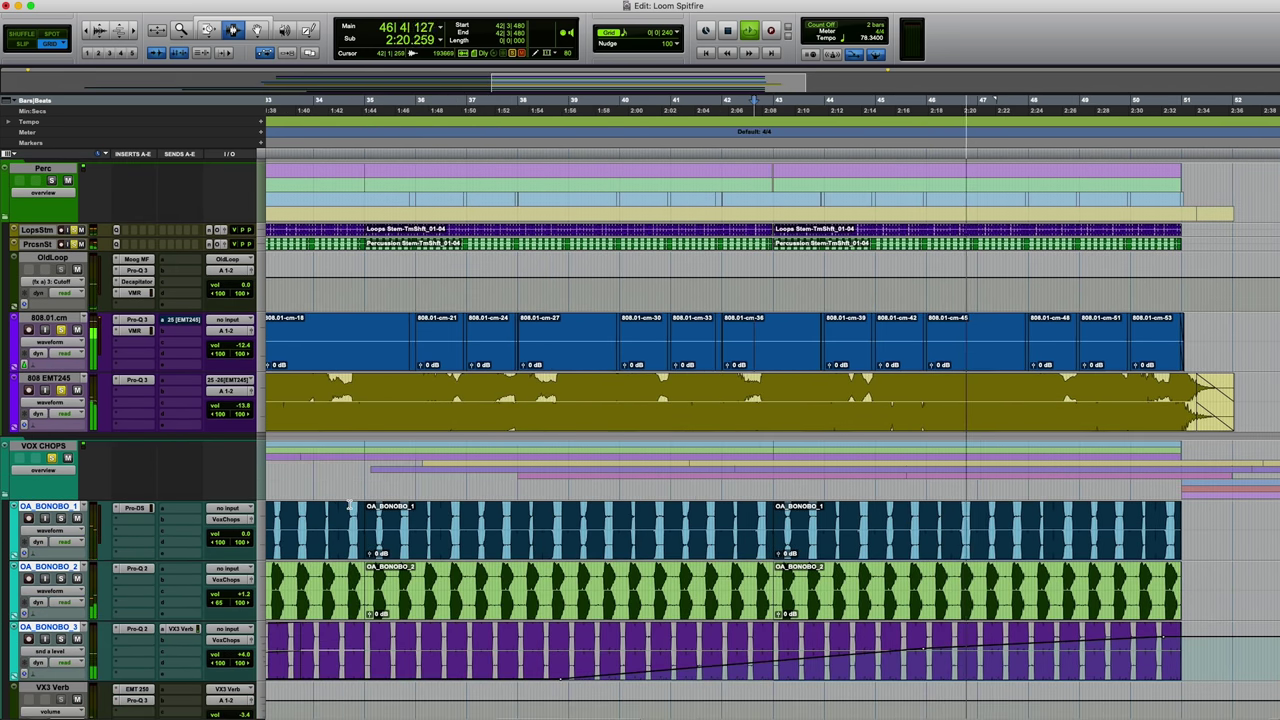
pyautogui.scroll(-2, 349, 505)
pyautogui.scroll(10, 349, 505)
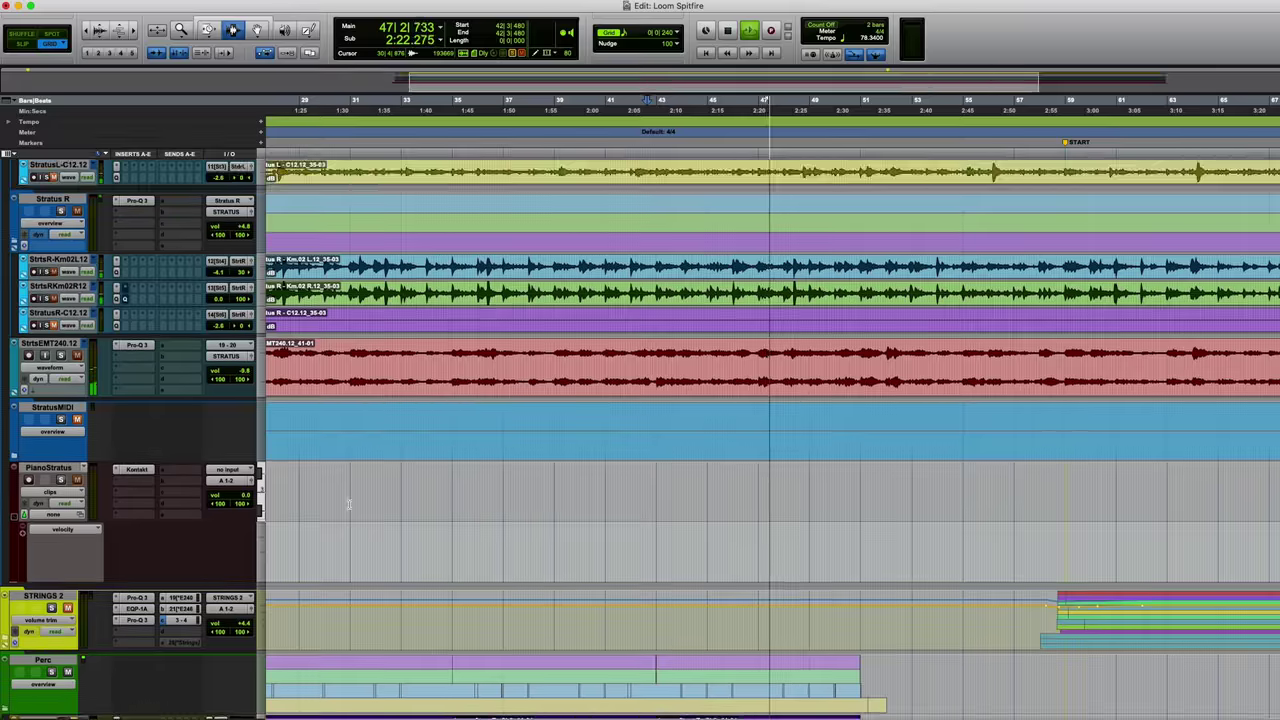
pyautogui.press('space')
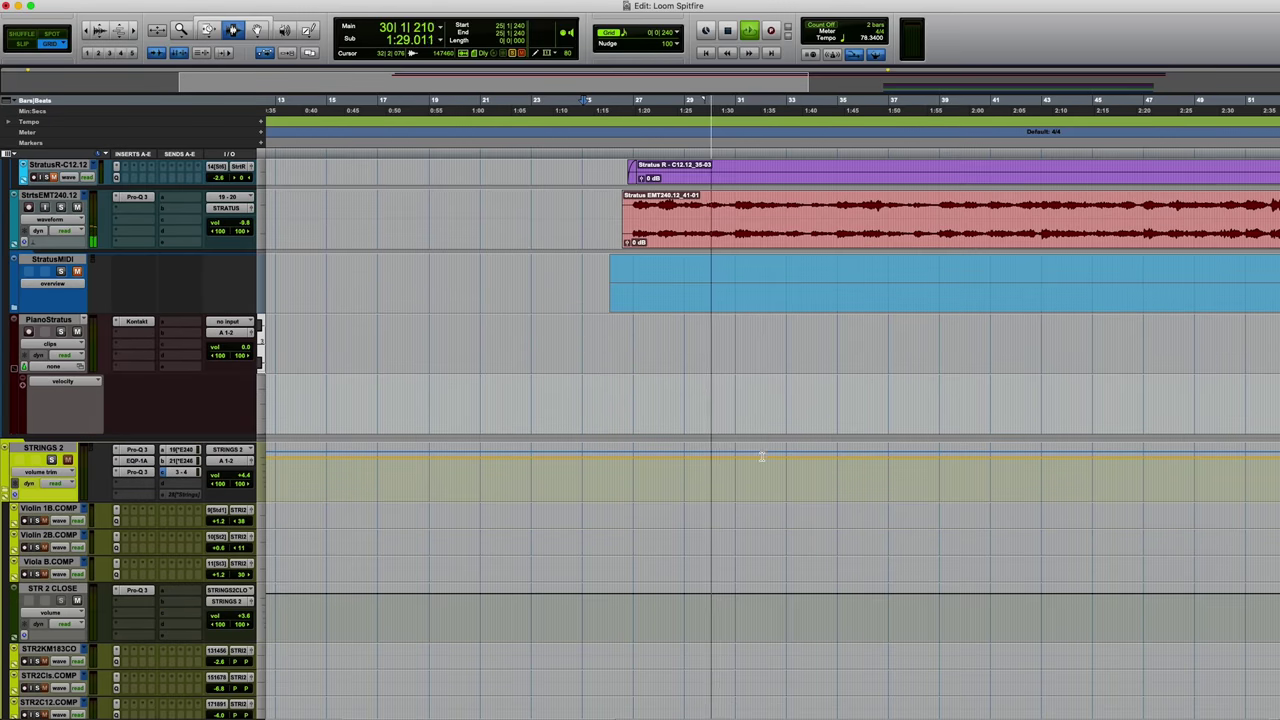
# Solo the Perc and VOX CHOPS folder tracks during playback.
pyautogui.scroll(-5, 762, 455)
pyautogui.scroll(-10, 764, 463)
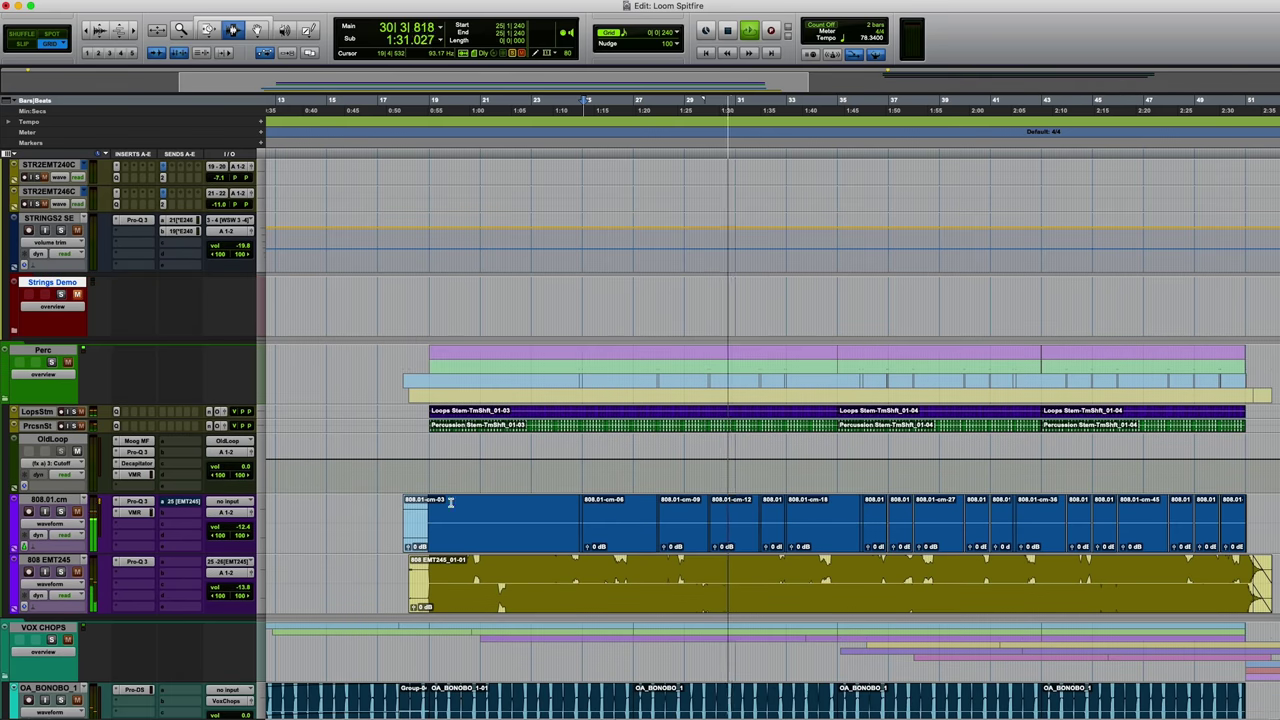
pyautogui.click(51, 363)
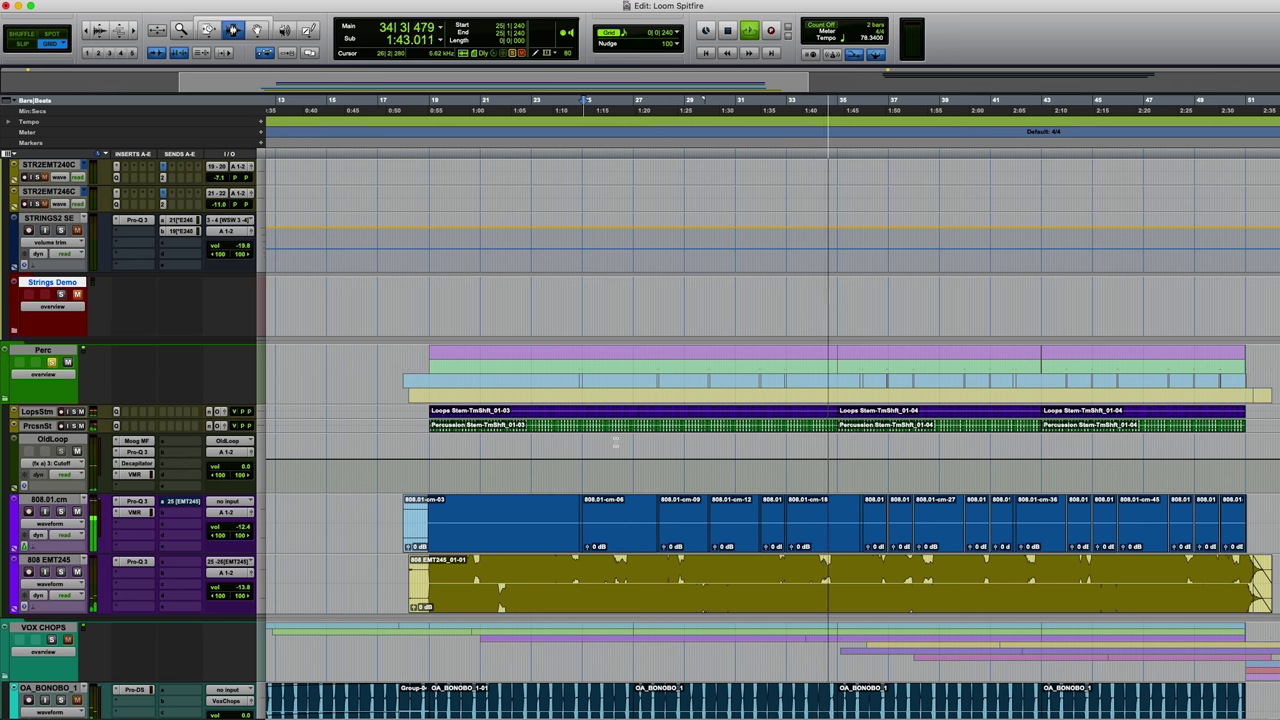
pyautogui.scroll(-2, 615, 441)
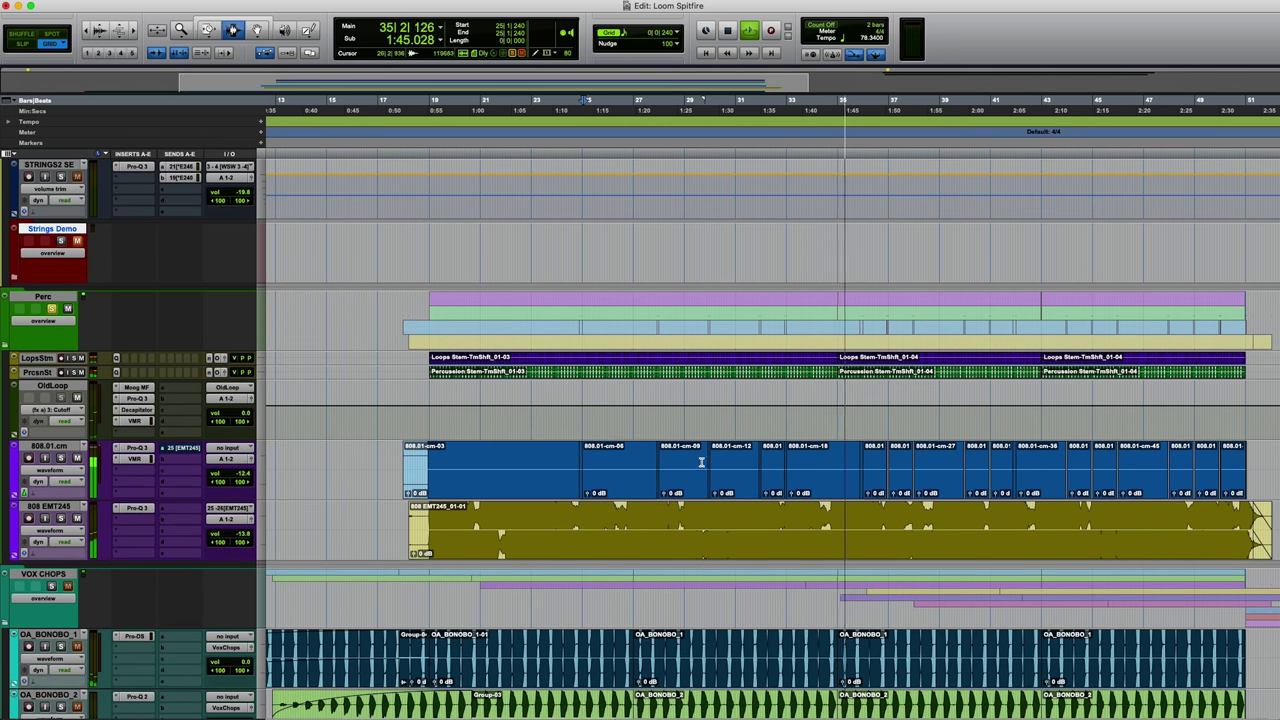
pyautogui.scroll(-2, 703, 462)
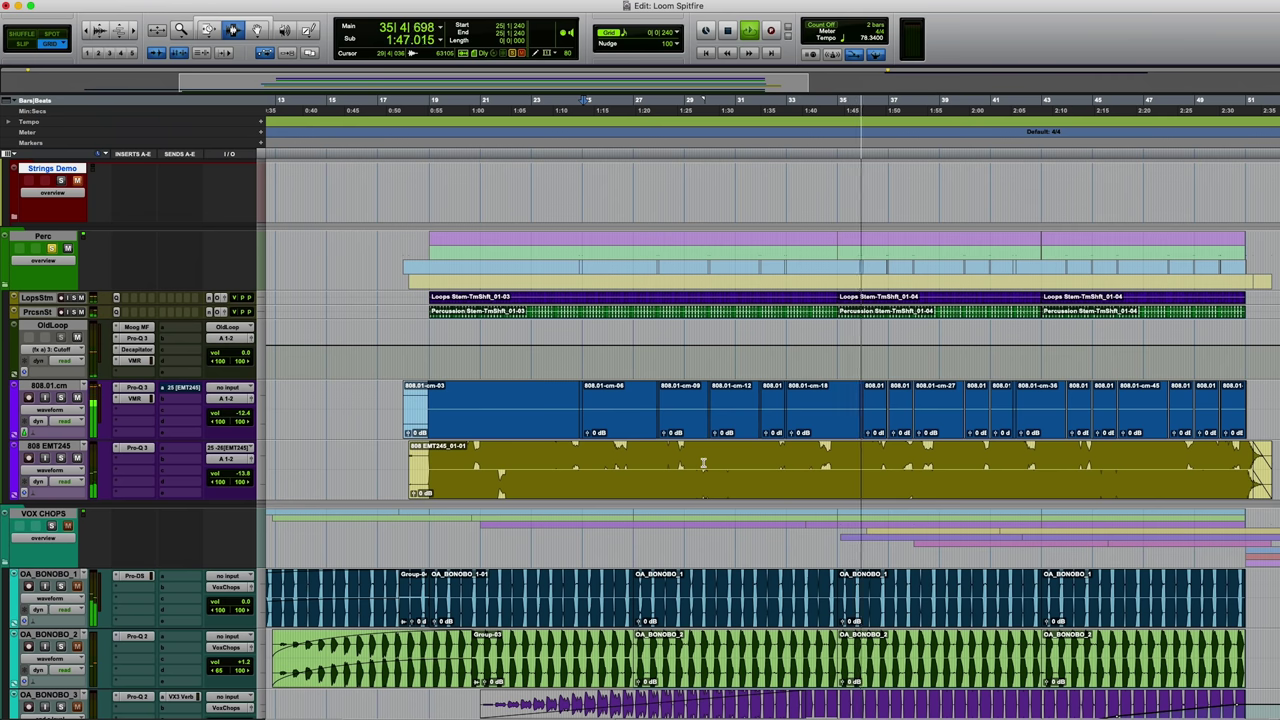
pyautogui.scroll(-4, 399, 541)
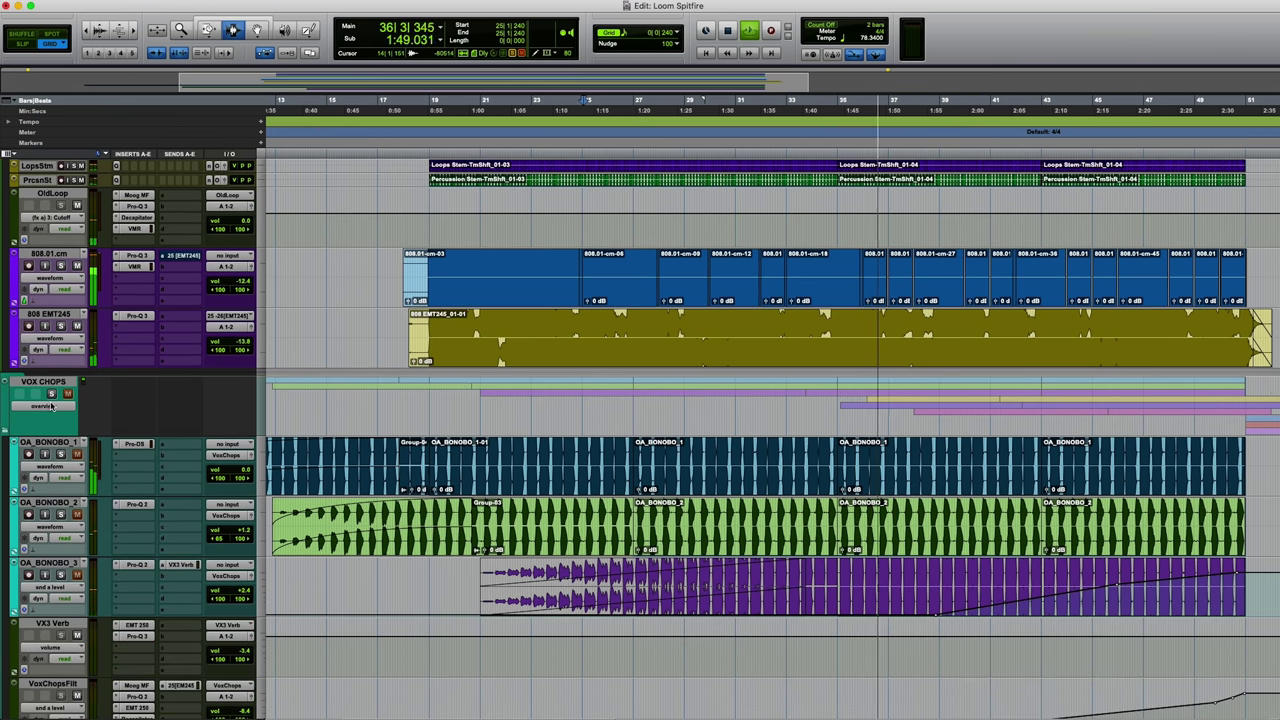
pyautogui.click(51, 394)
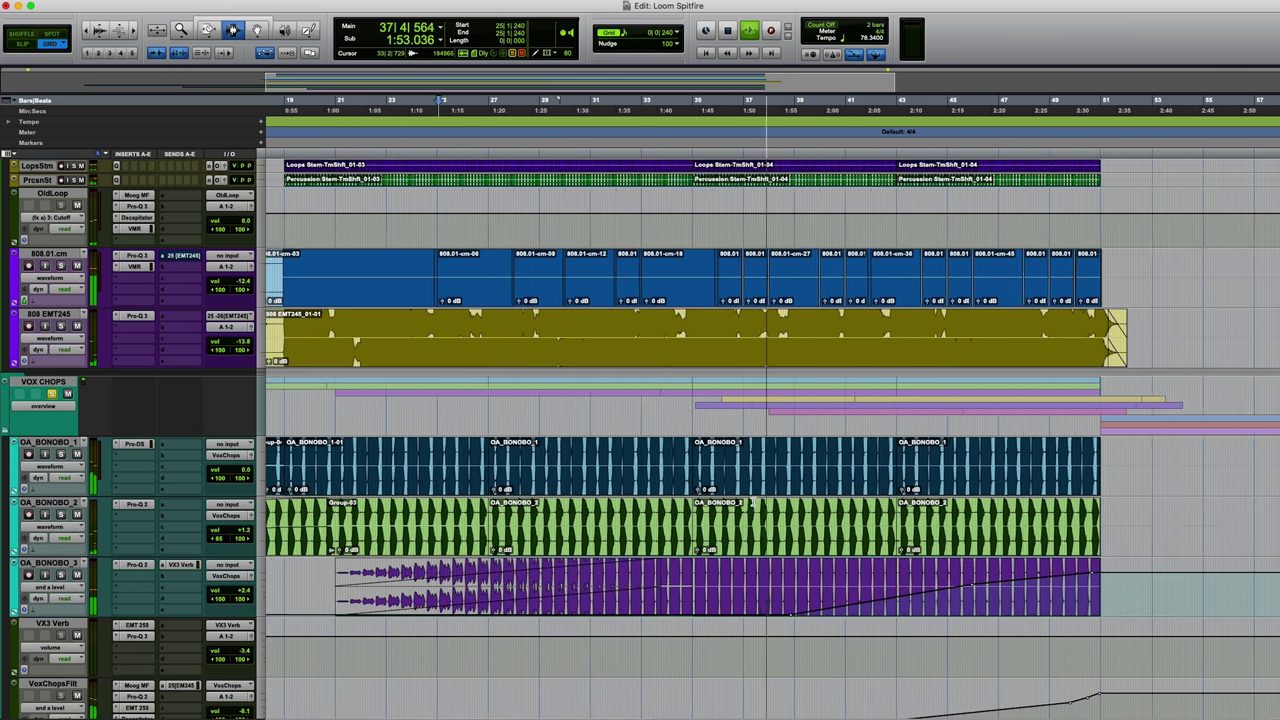
# Examine the soloed percussion and vocal chop tracks, including their automation, from bar 19 through the START marker.
pyautogui.scroll(-5, 752, 503)
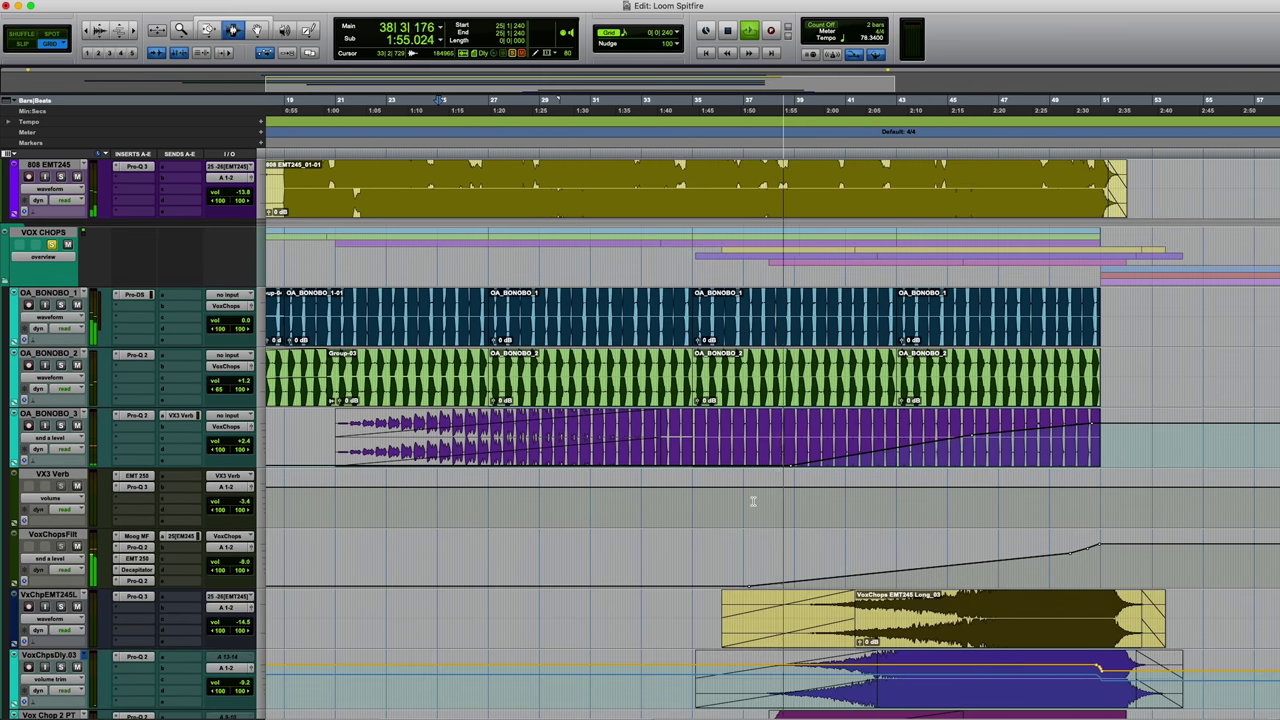
pyautogui.scroll(4, 753, 501)
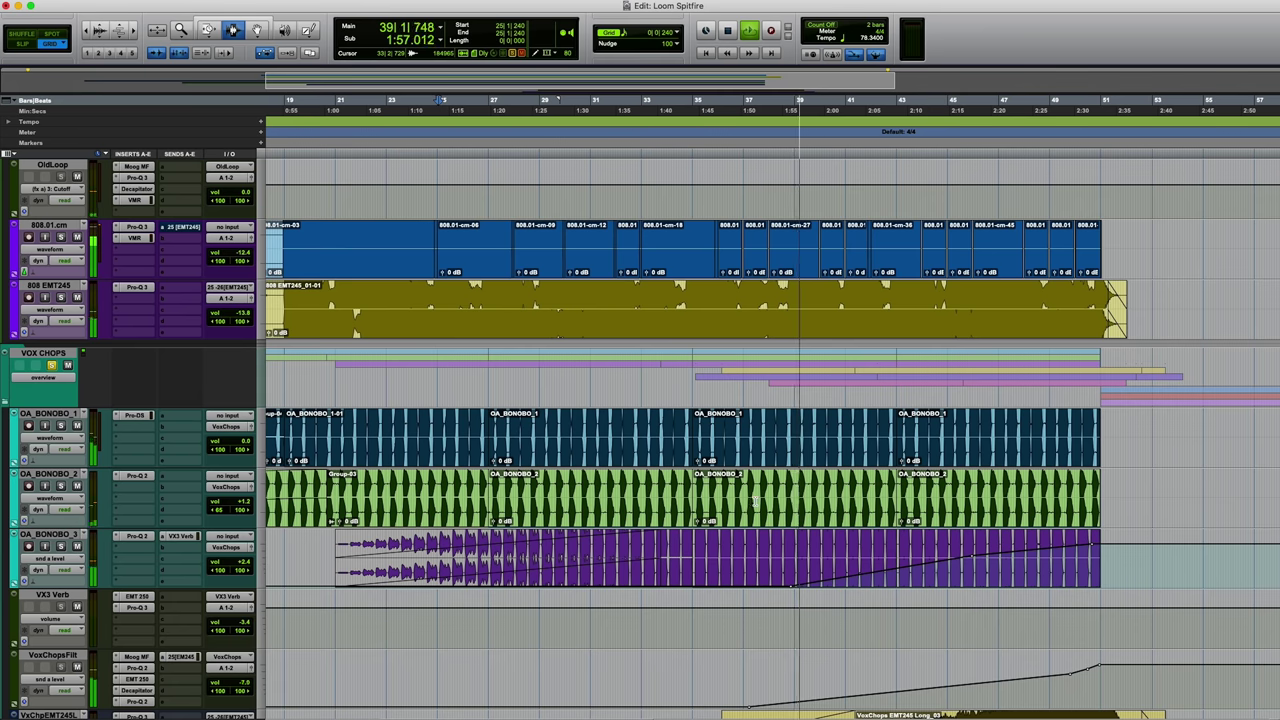
pyautogui.scroll(3, 754, 501)
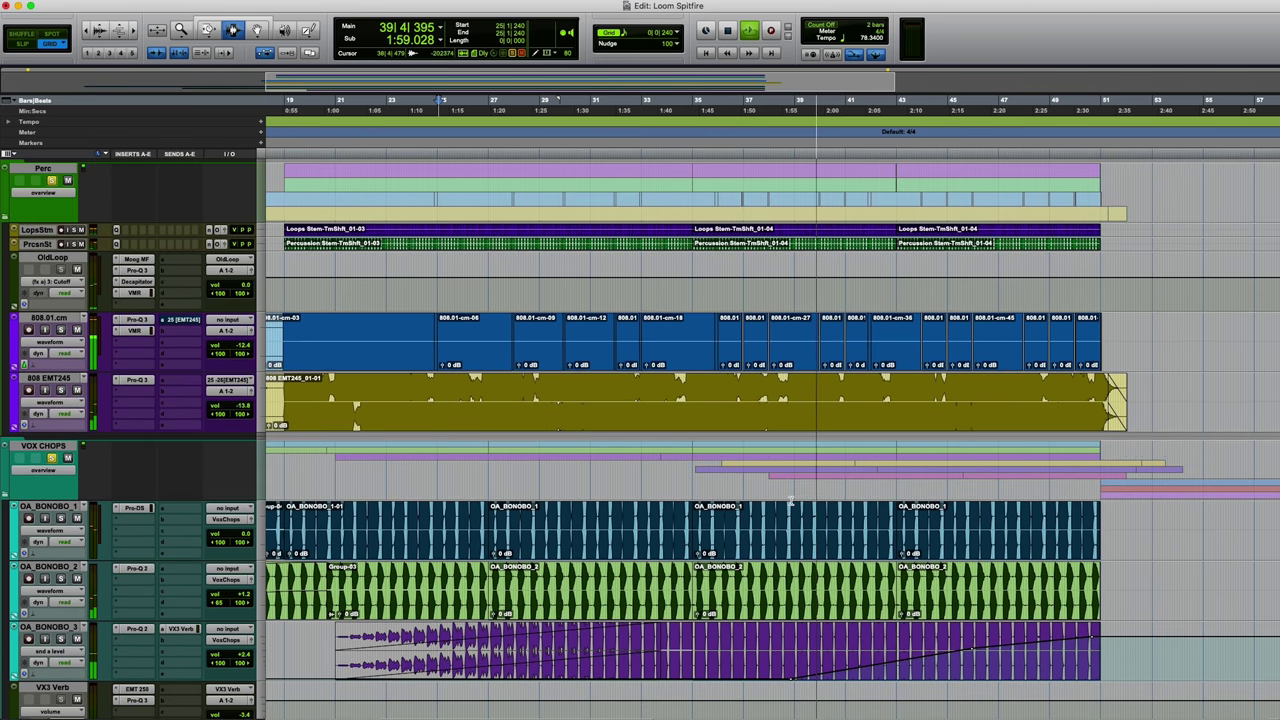
pyautogui.scroll(-2, 754, 503)
pyautogui.hscroll(5, 900, 585)
pyautogui.hscroll(3, 900, 585)
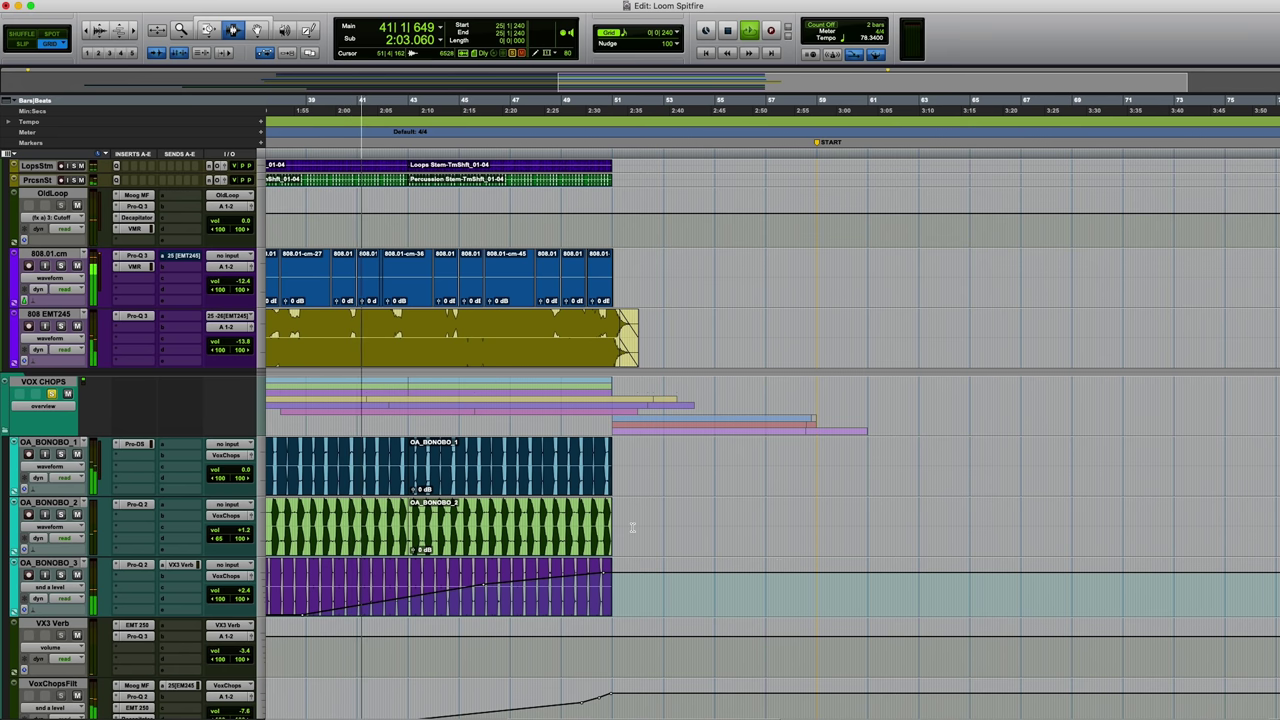
pyautogui.hscroll(-3, 639, 505)
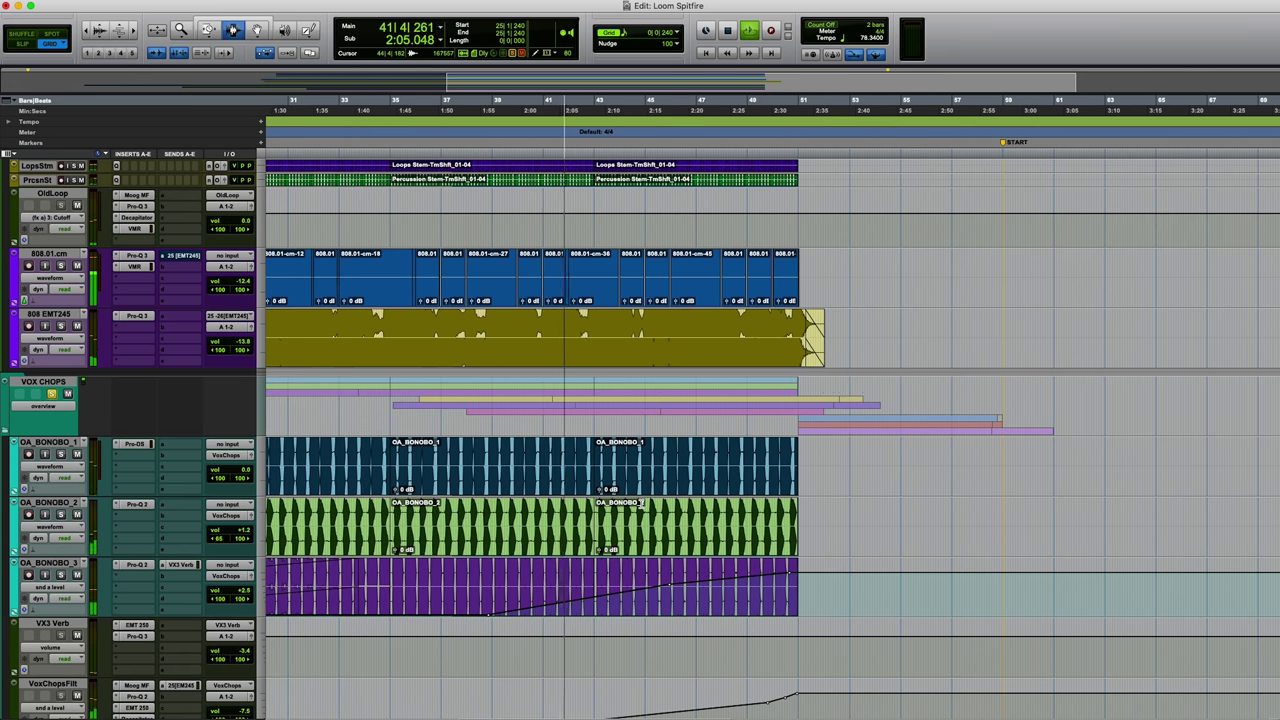
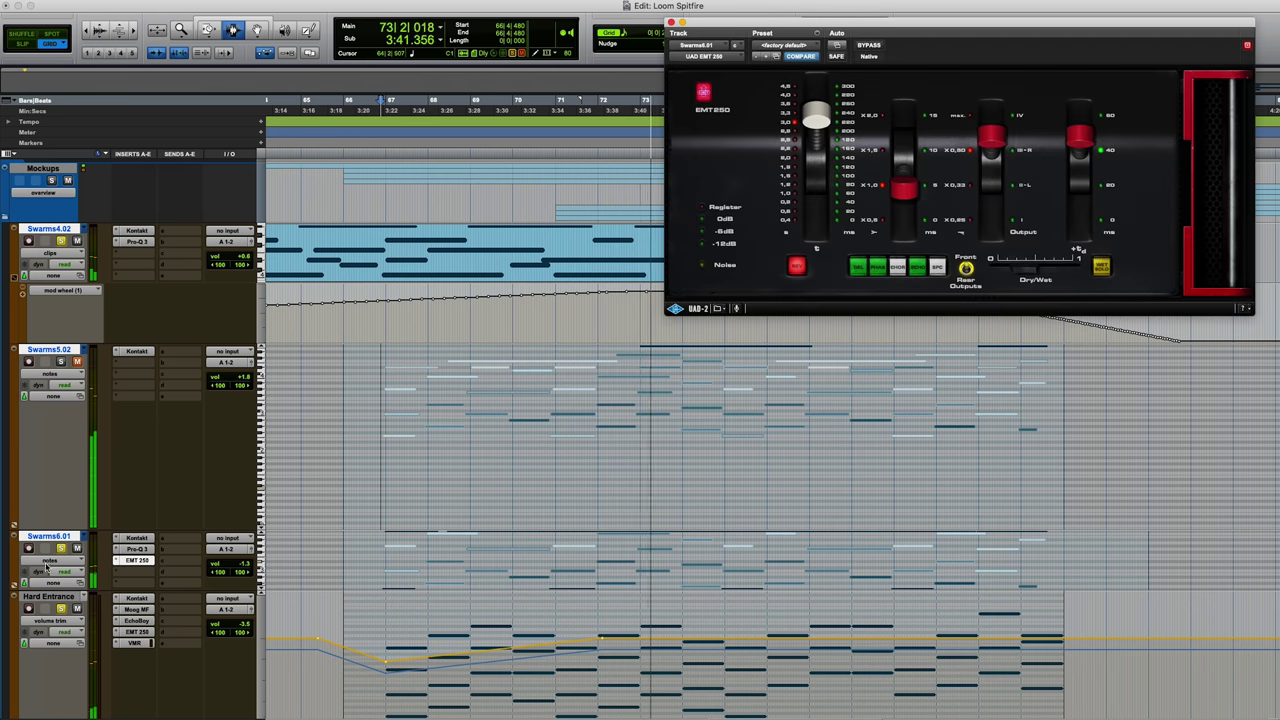
# Raise the Swarms6.01 track volume to +4.2 dB and close its EMT 250 plug-in window.
pyautogui.moveTo(217, 568); pyautogui.dragTo(228, 556)
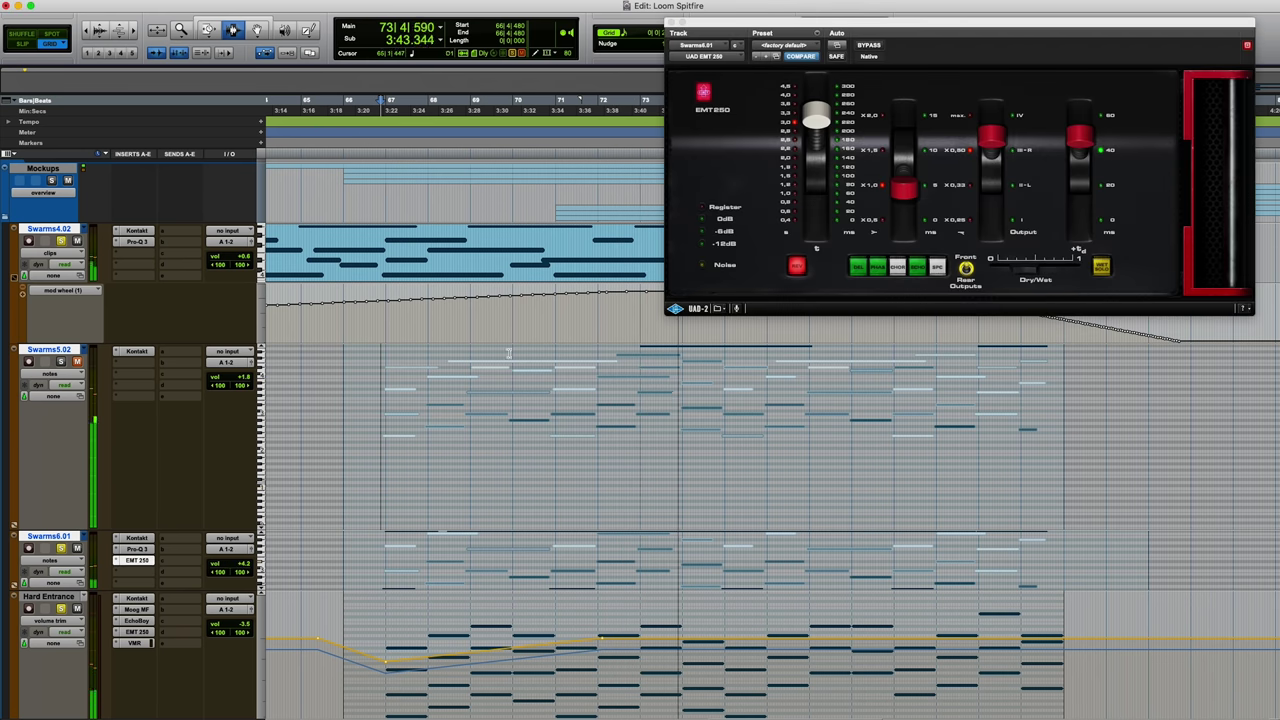
pyautogui.click(670, 22)
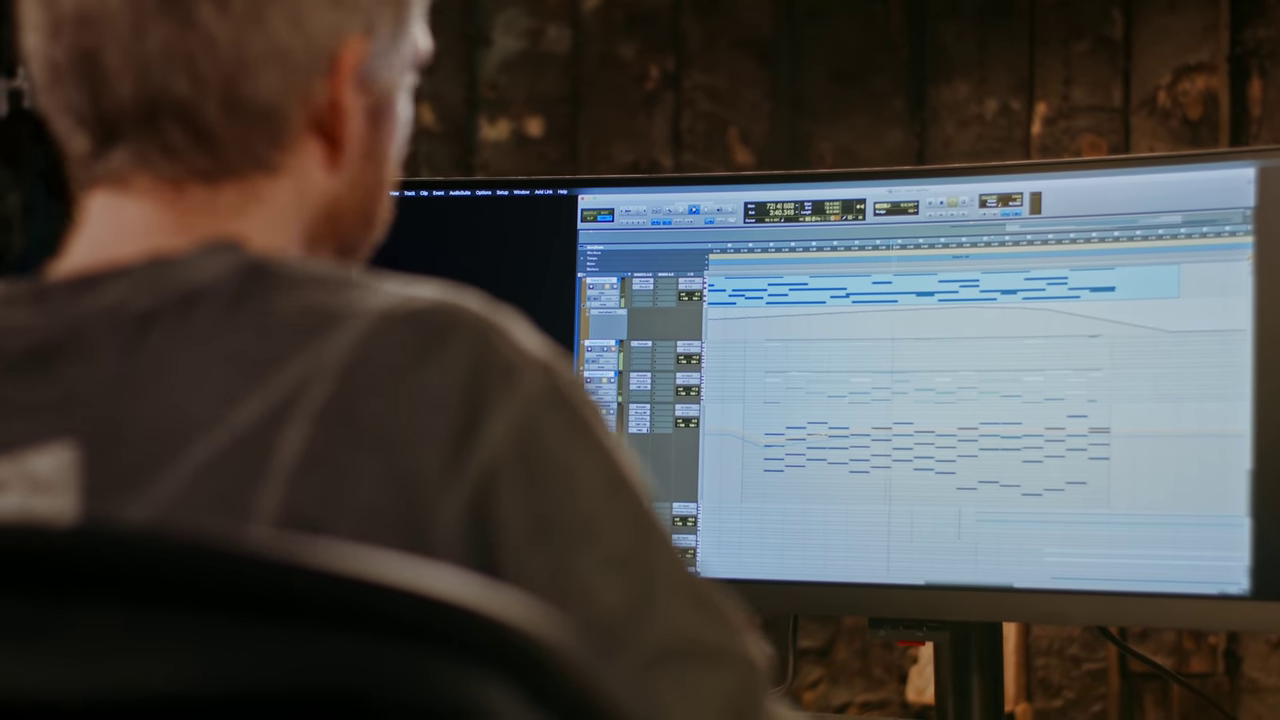
# Switch the Hard Entrance track view to notes.
pyautogui.click(606, 361)
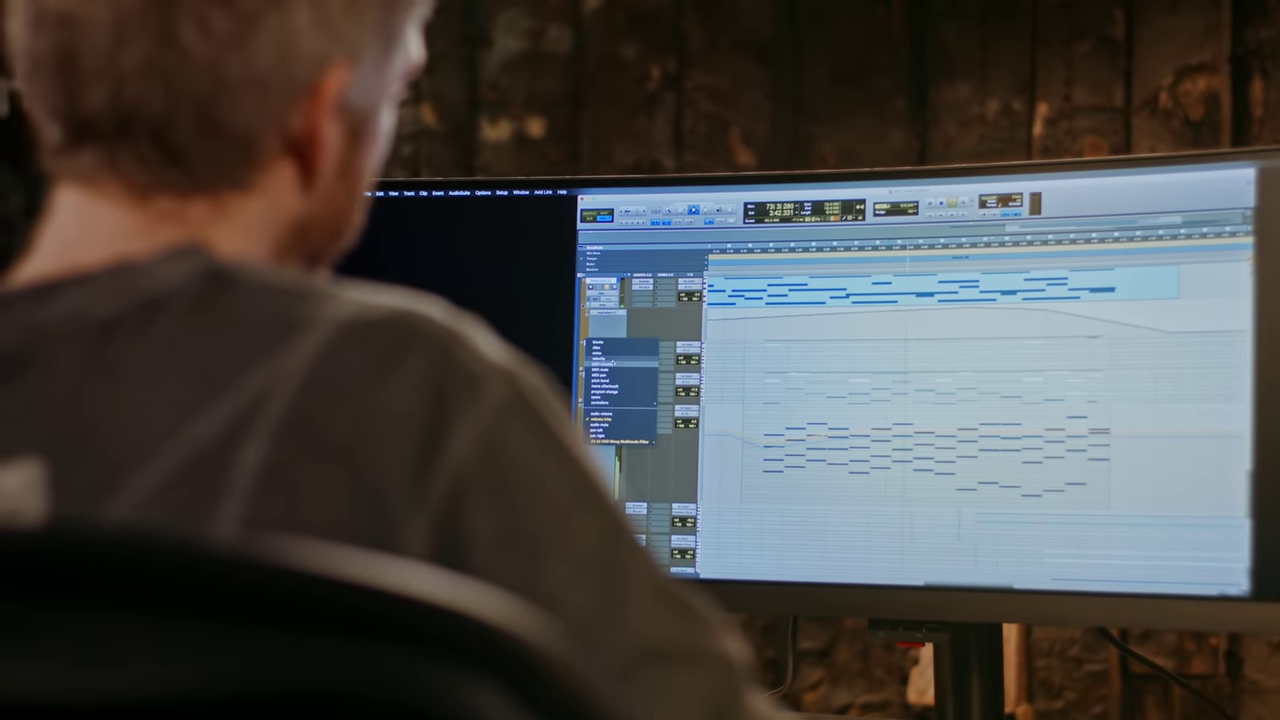
pyautogui.click(613, 362)
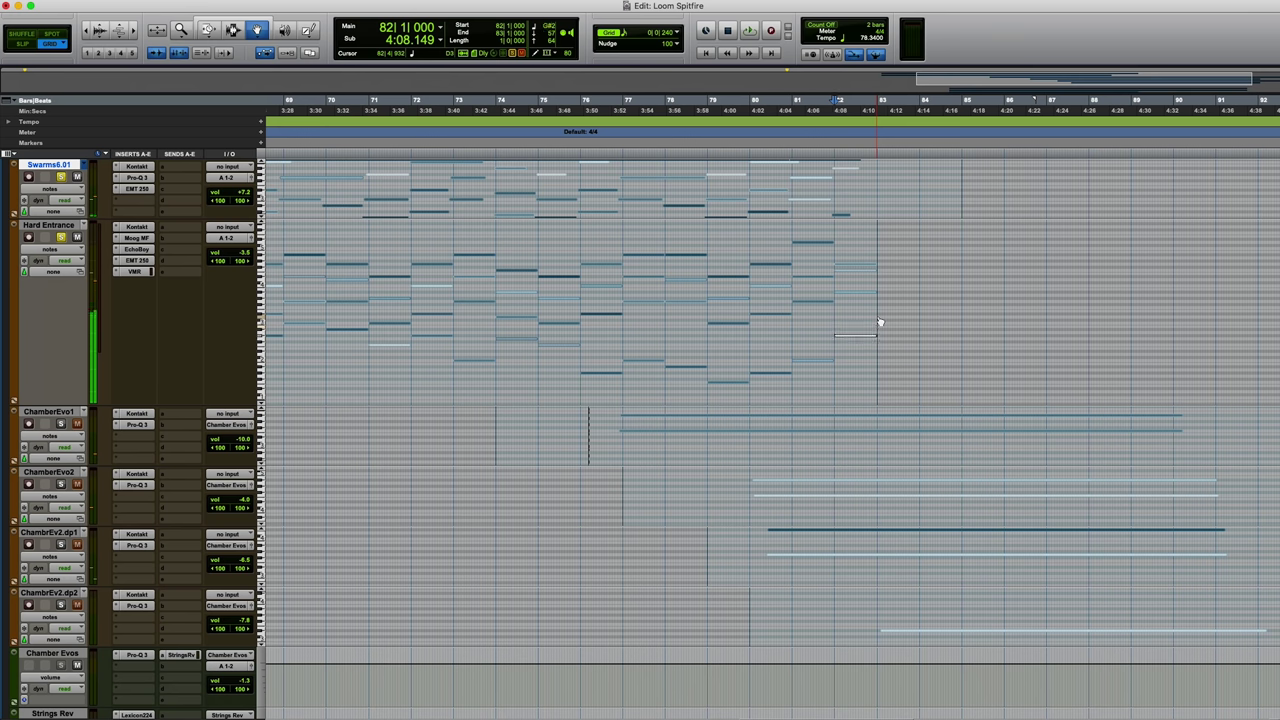
# Play the Hard Entrance notes from bar 72 and inspect the track's Moog Multimode Filter plug-in.
pyautogui.click(428, 345)
pyautogui.press('space')
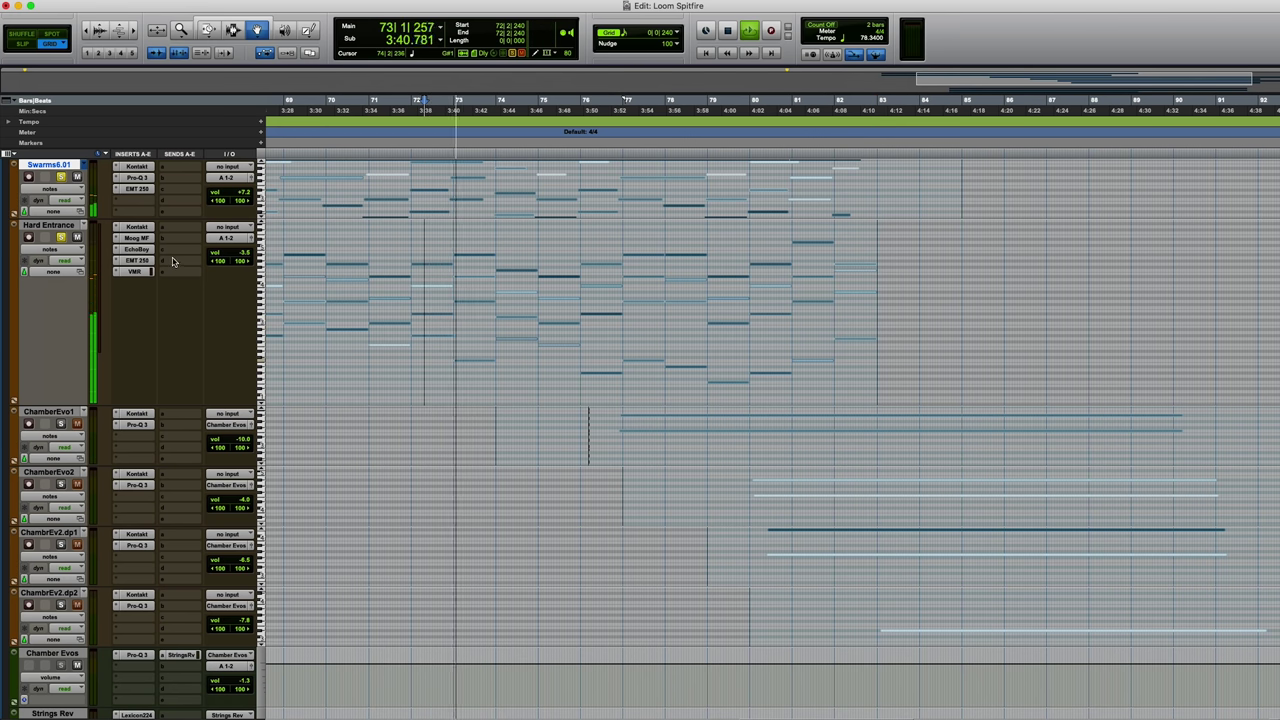
pyautogui.click(136, 237)
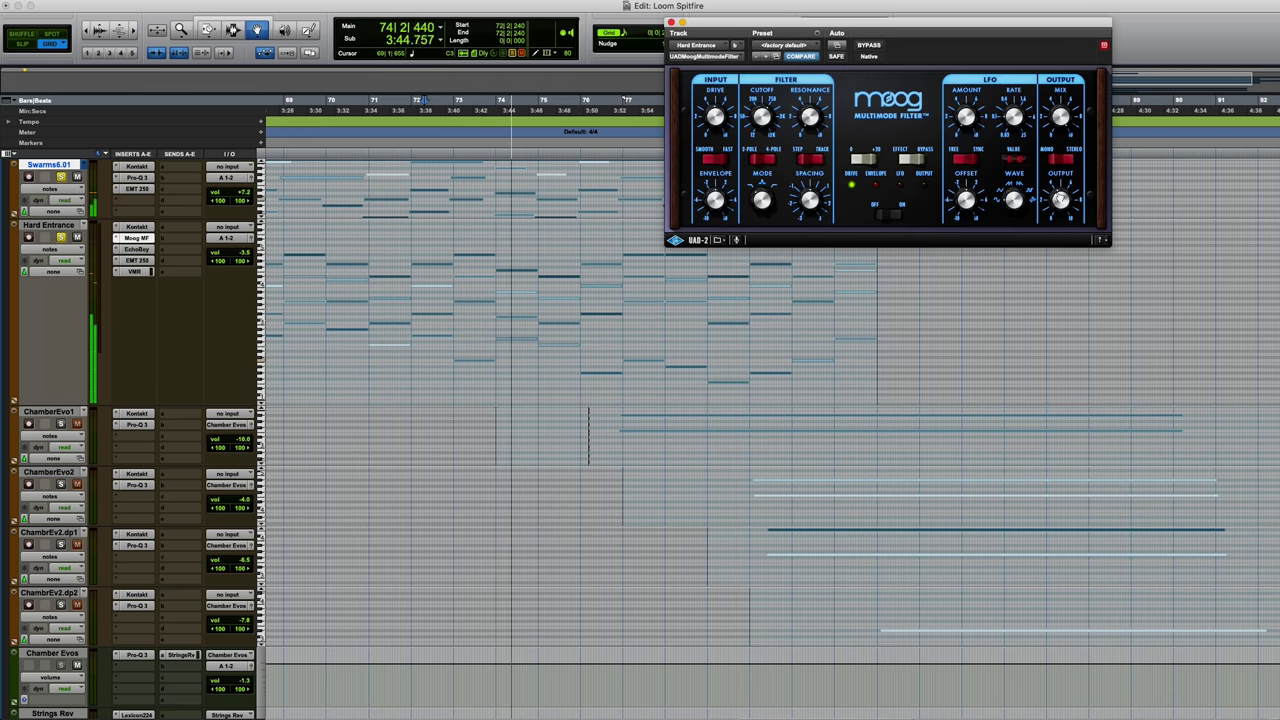
pyautogui.click(671, 21)
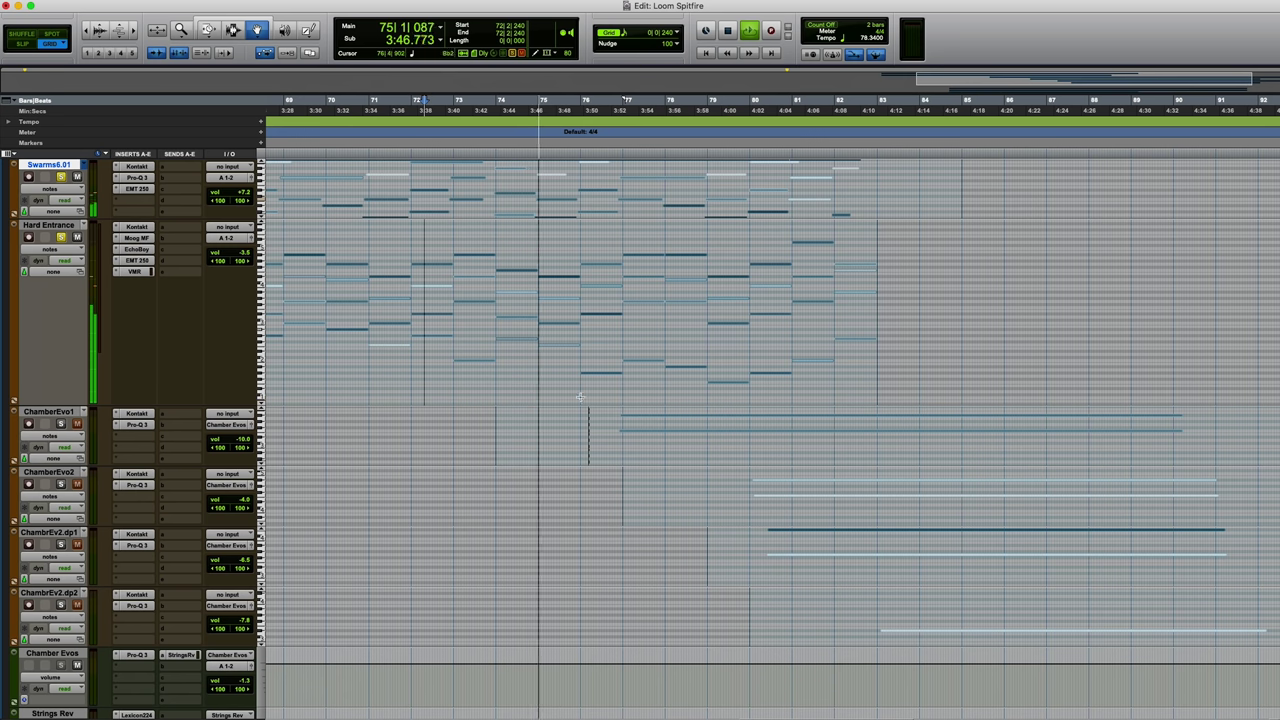
# Audition the low Hard Entrance note at bar 75 and stop playback with the Selector tool active.
pyautogui.moveTo(555, 371); pyautogui.dragTo(557, 380)
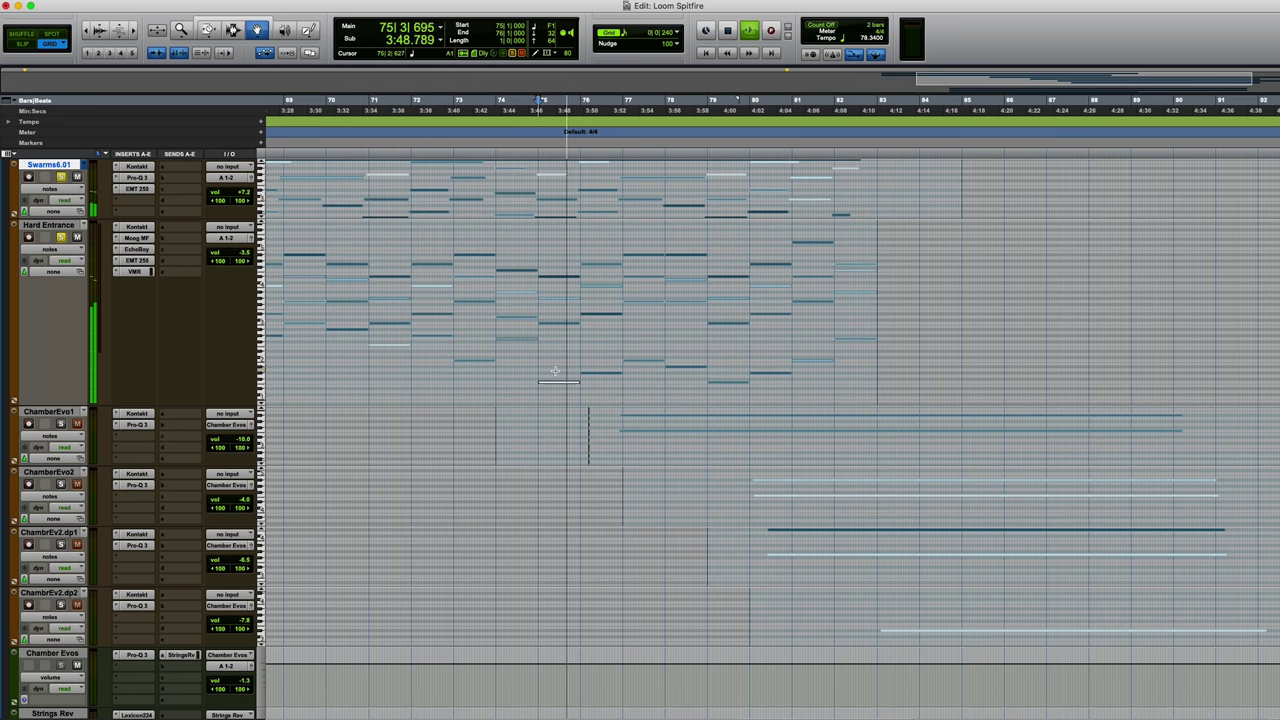
pyautogui.press('F7')
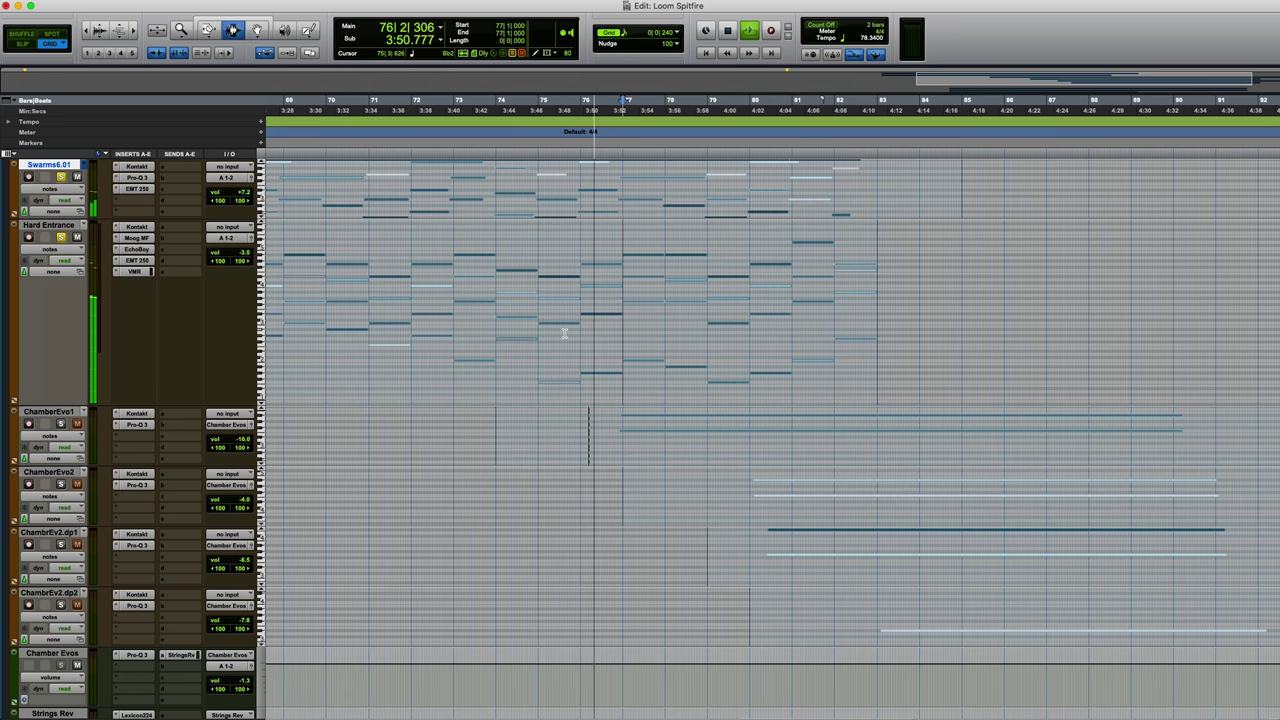
pyautogui.click(493, 348)
pyautogui.press('super+bracketleft')
pyautogui.press('space')
pyautogui.scroll(3, 475, 397)
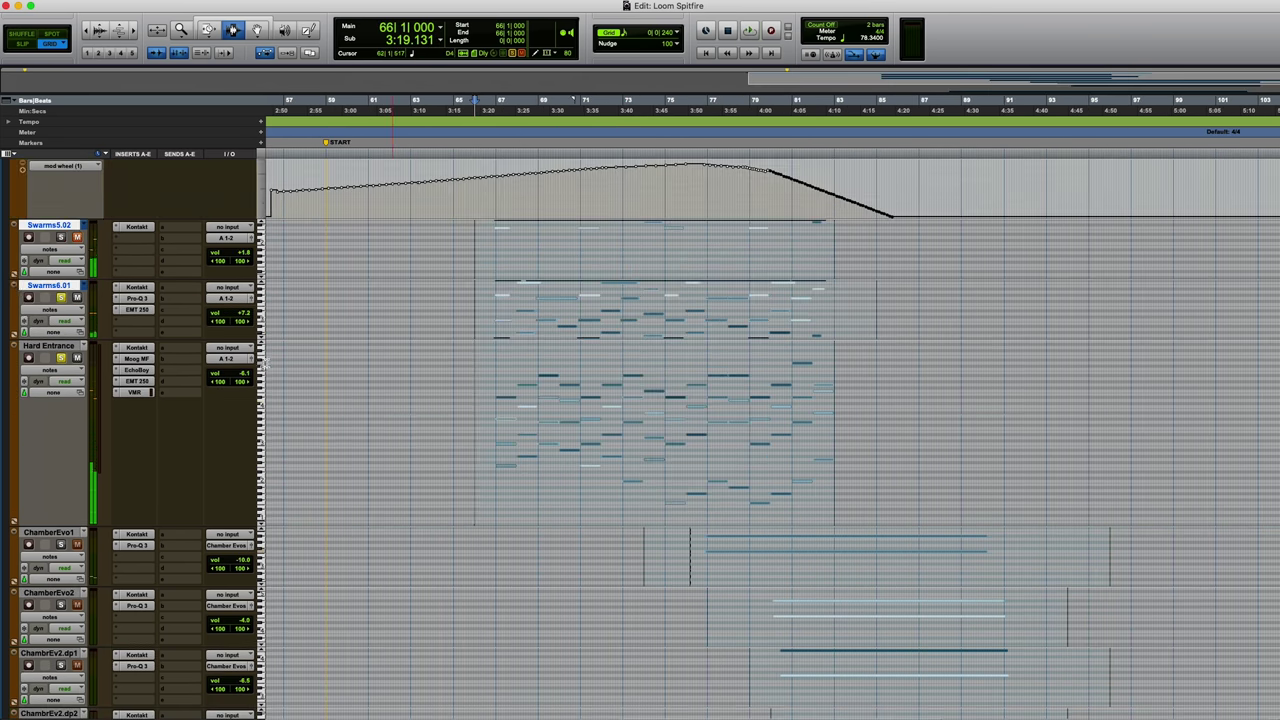
# Inspect the Kontakt instruments on the Swarms6.01 and Swarms4.02 tracks and close the plug-in window.
pyautogui.scroll(5, 374, 380)
pyautogui.hscroll(-5, 374, 380)
pyautogui.scroll(-10, 95, 515)
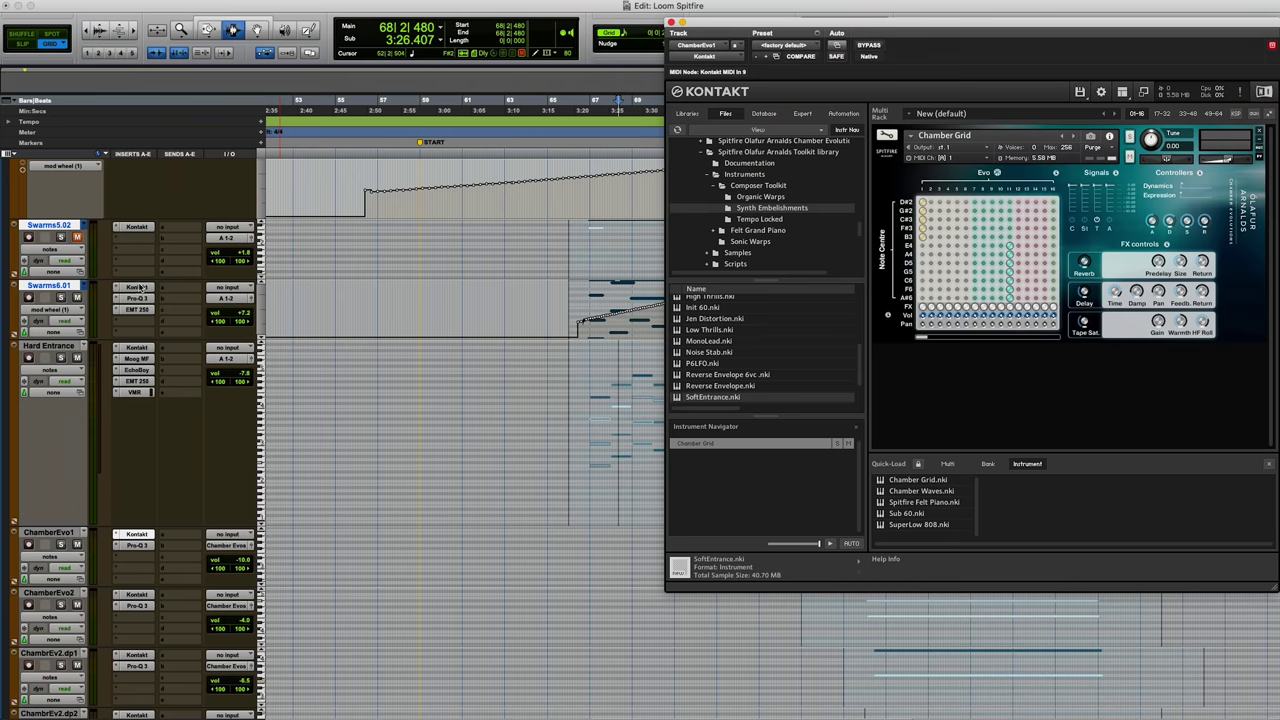
pyautogui.scroll(5, 141, 290)
pyautogui.click(135, 347)
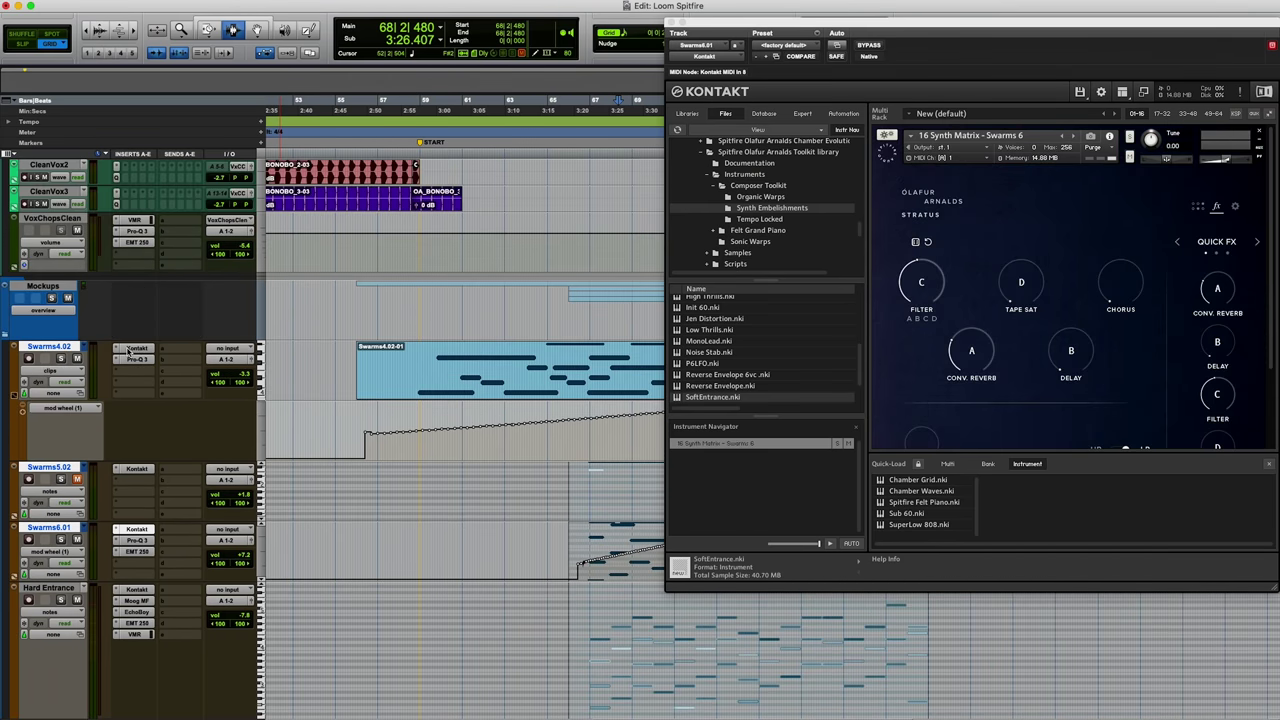
pyautogui.scroll(-3, 446, 466)
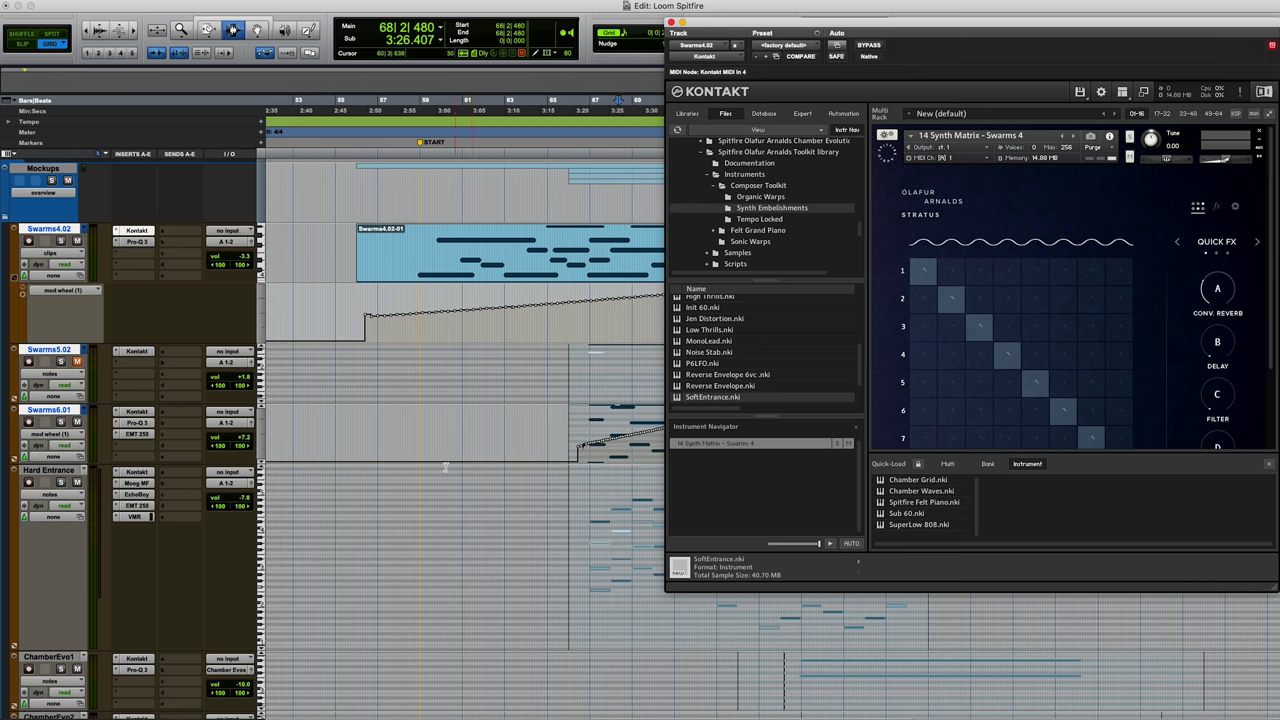
pyautogui.click(670, 21)
# Inspect the Kontakt instruments on the Chamber Waves and ChambrEv2.dp2 tracks.
pyautogui.scroll(-10, 577, 535)
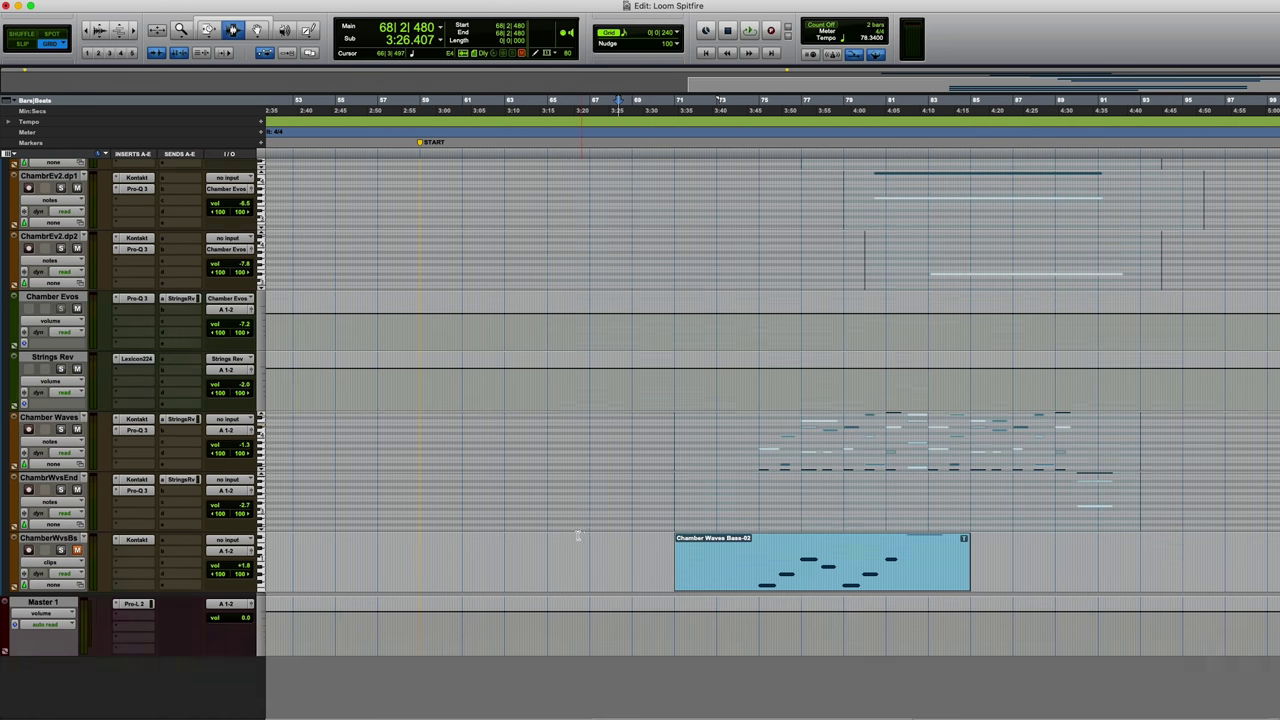
pyautogui.click(137, 480)
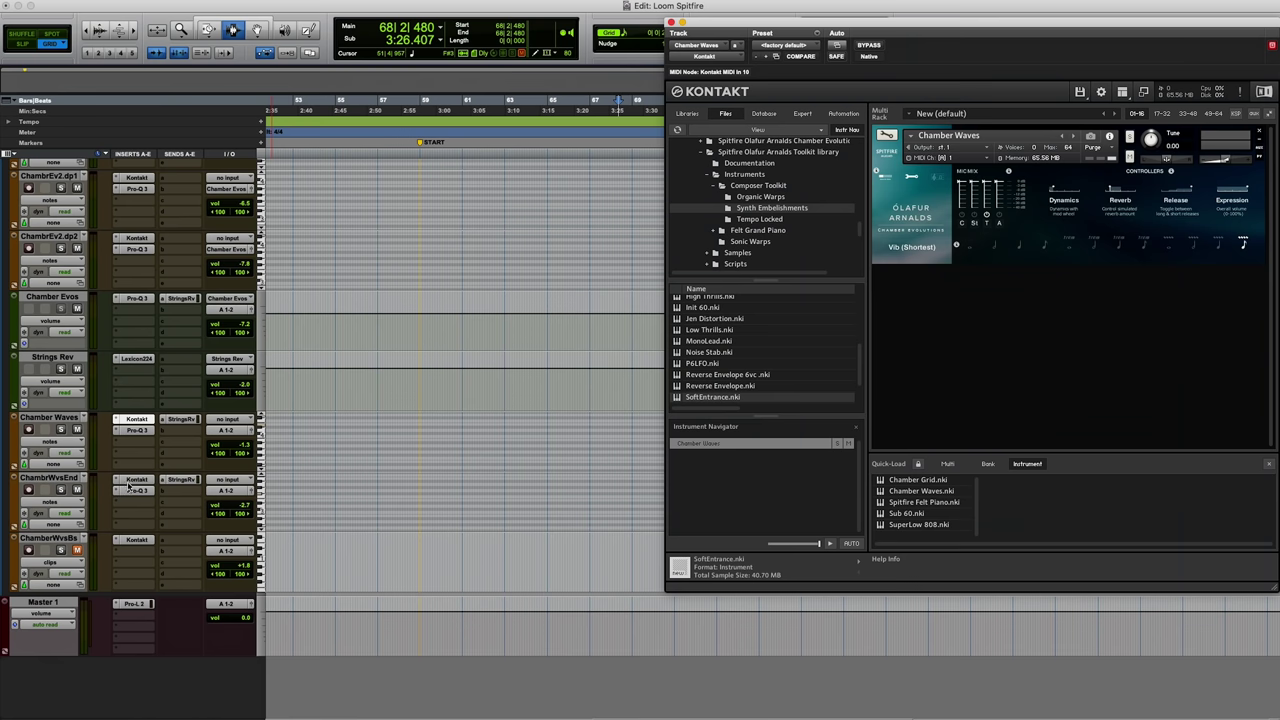
pyautogui.click(138, 240)
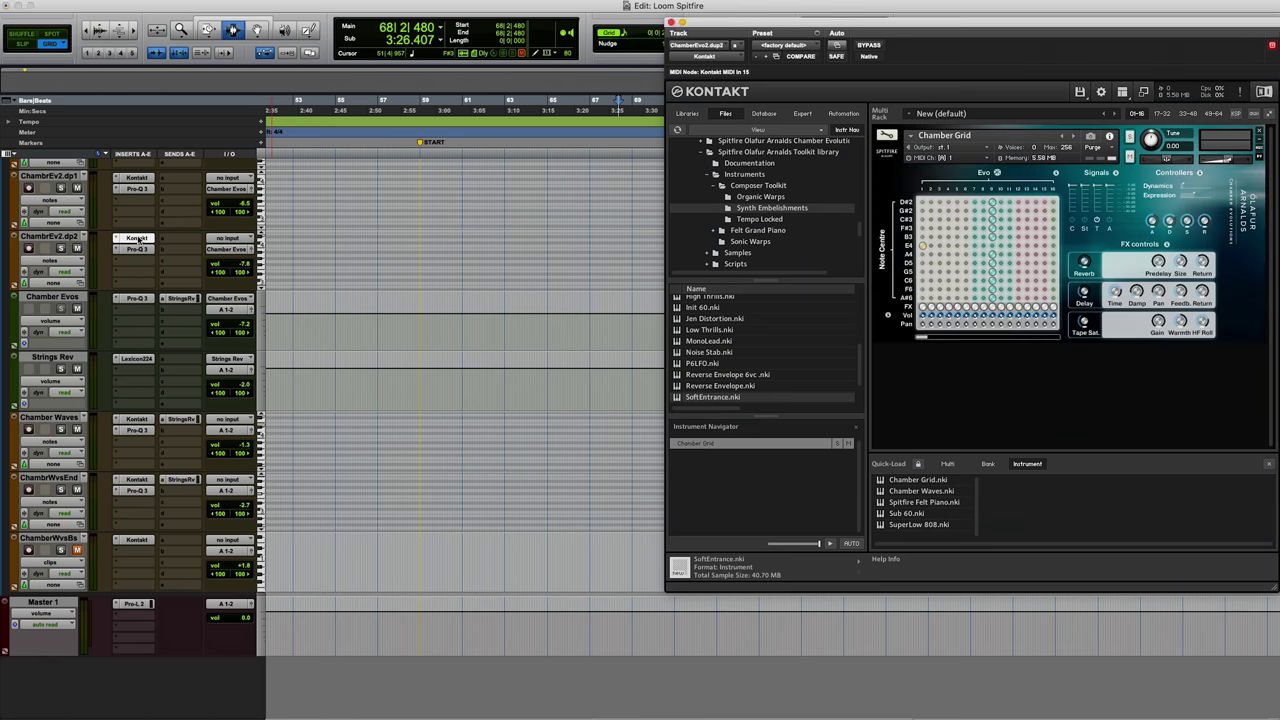
pyautogui.click(138, 240)
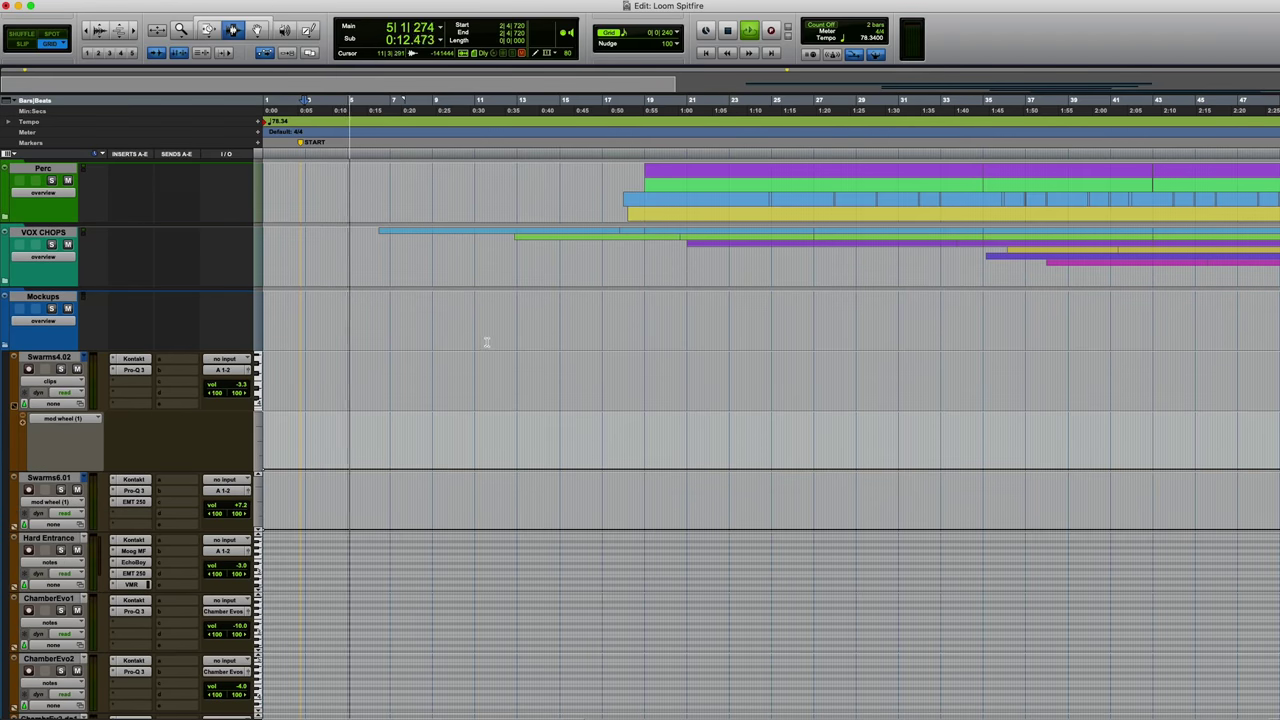
# Expand the Korg.1 folder during playback and inspect the Pro-Q 3 equalizers on the Korg Space.08 and Korg tracks.
pyautogui.scroll(4, 486, 342)
pyautogui.click(12, 222)
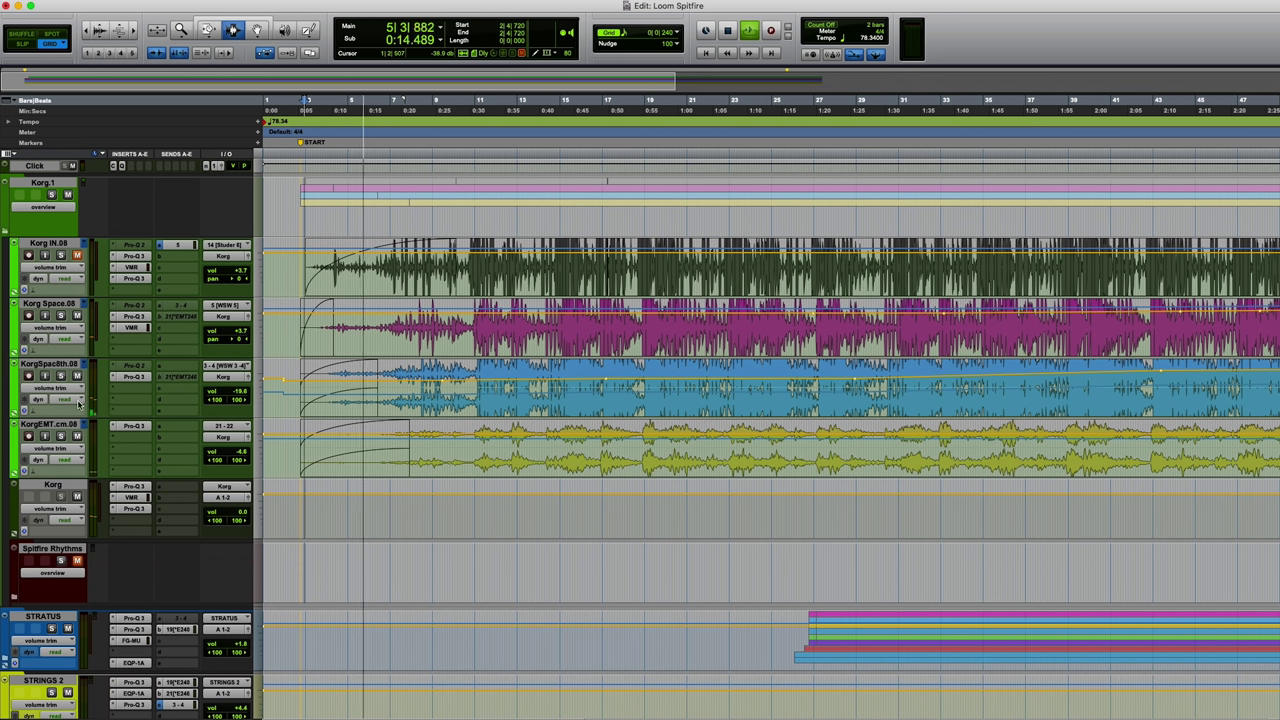
pyautogui.click(130, 317)
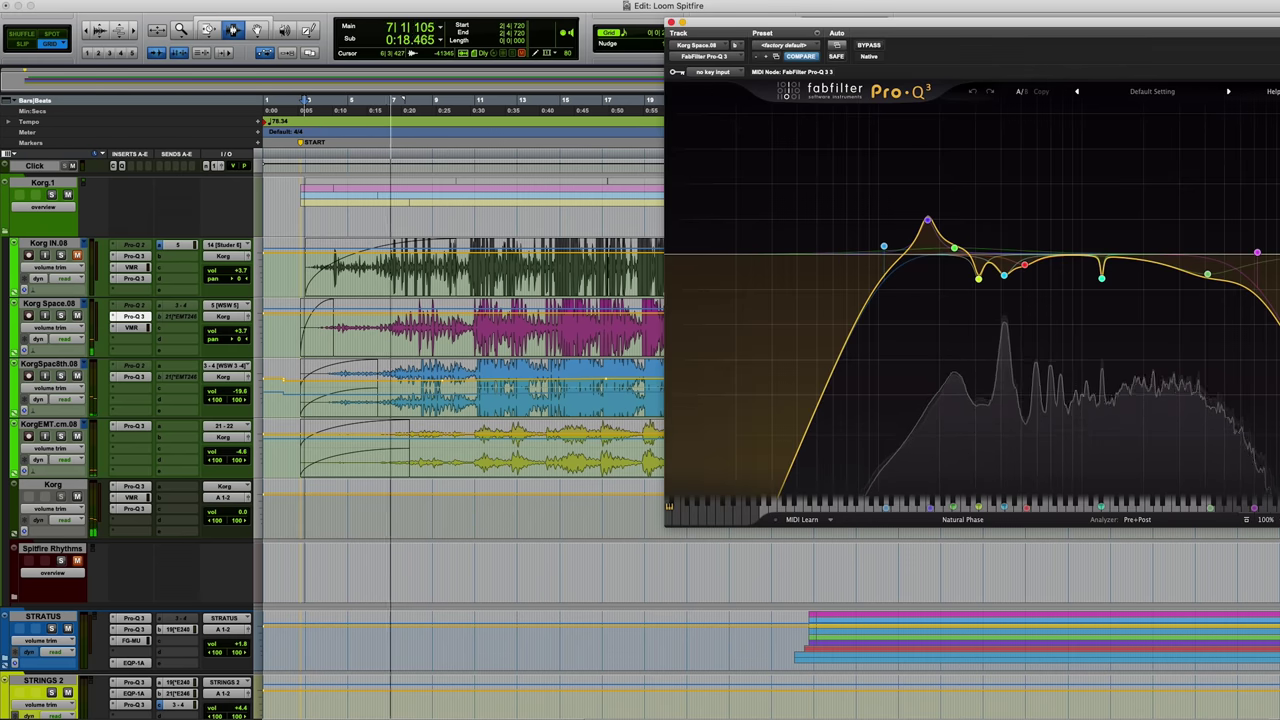
pyautogui.moveTo(674, 30); pyautogui.dragTo(582, 40)
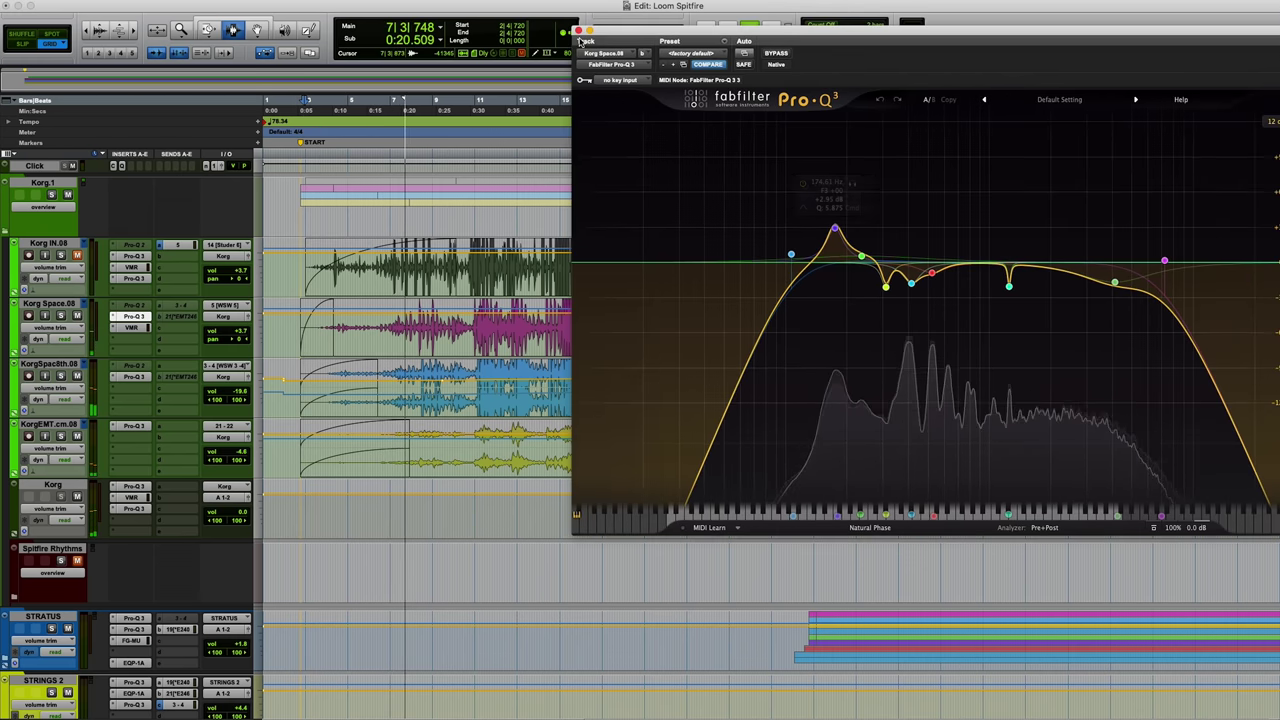
pyautogui.click(578, 31)
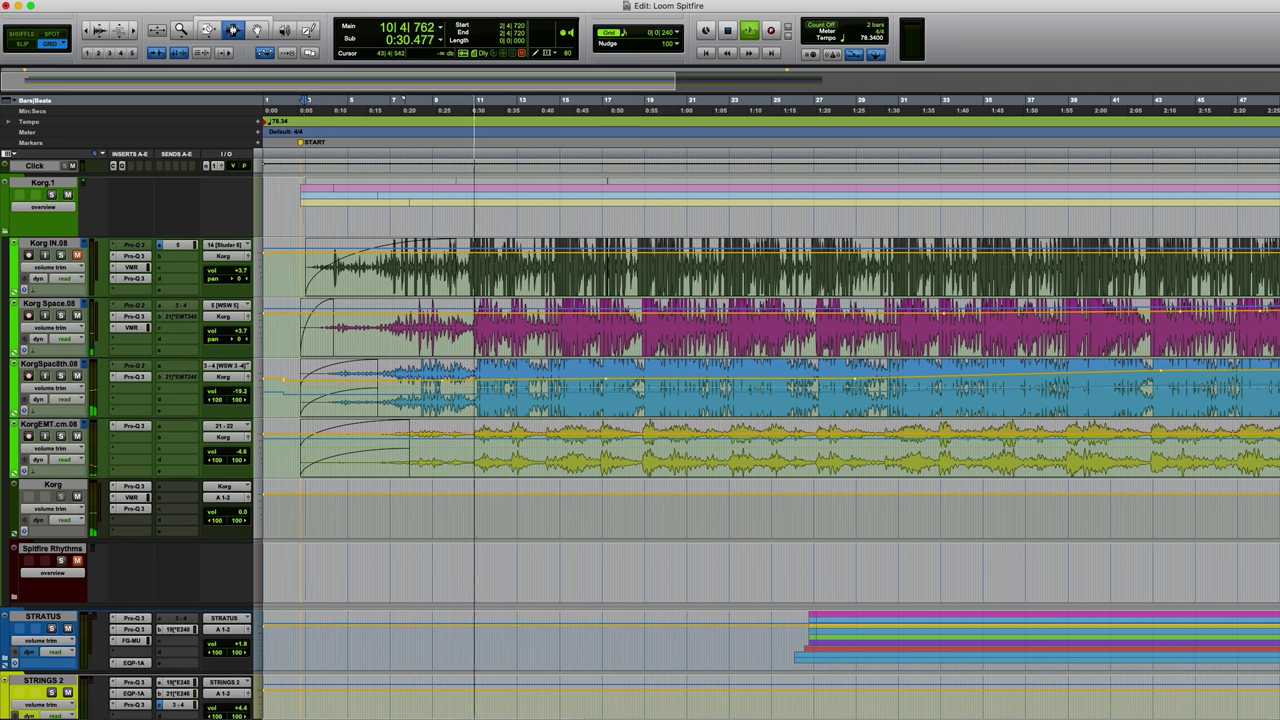
pyautogui.click(133, 487)
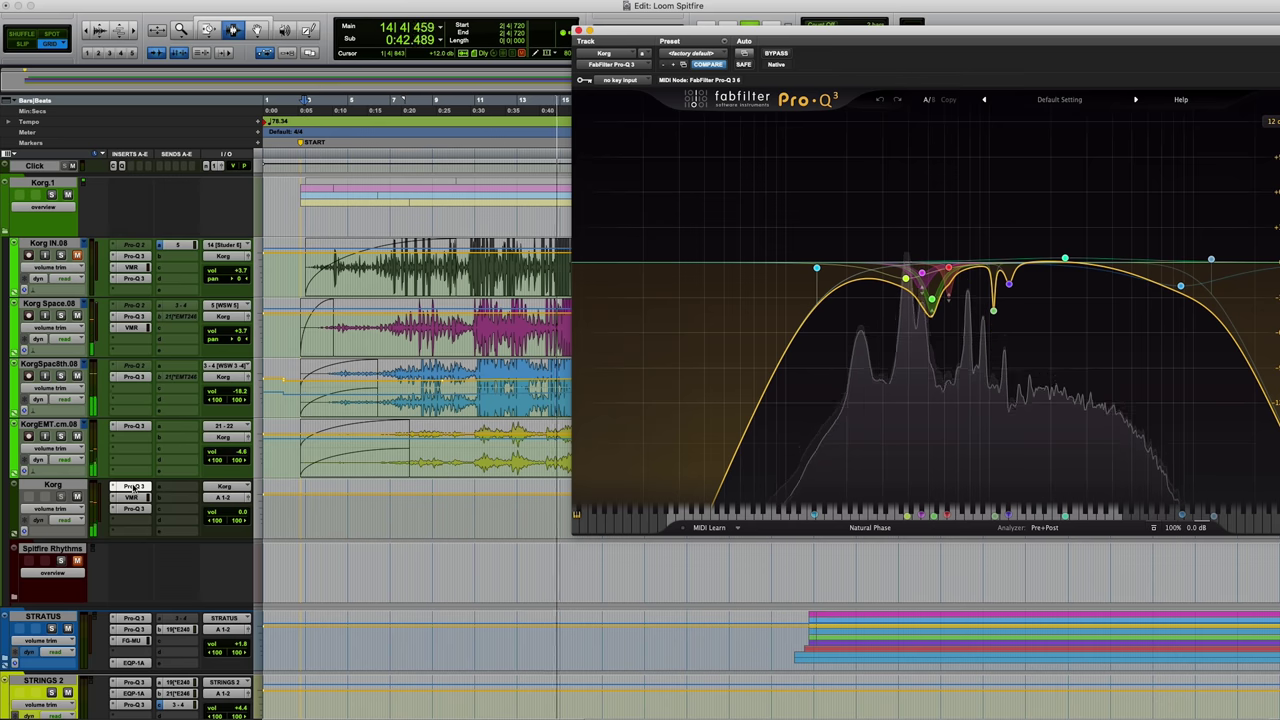
pyautogui.click(133, 487)
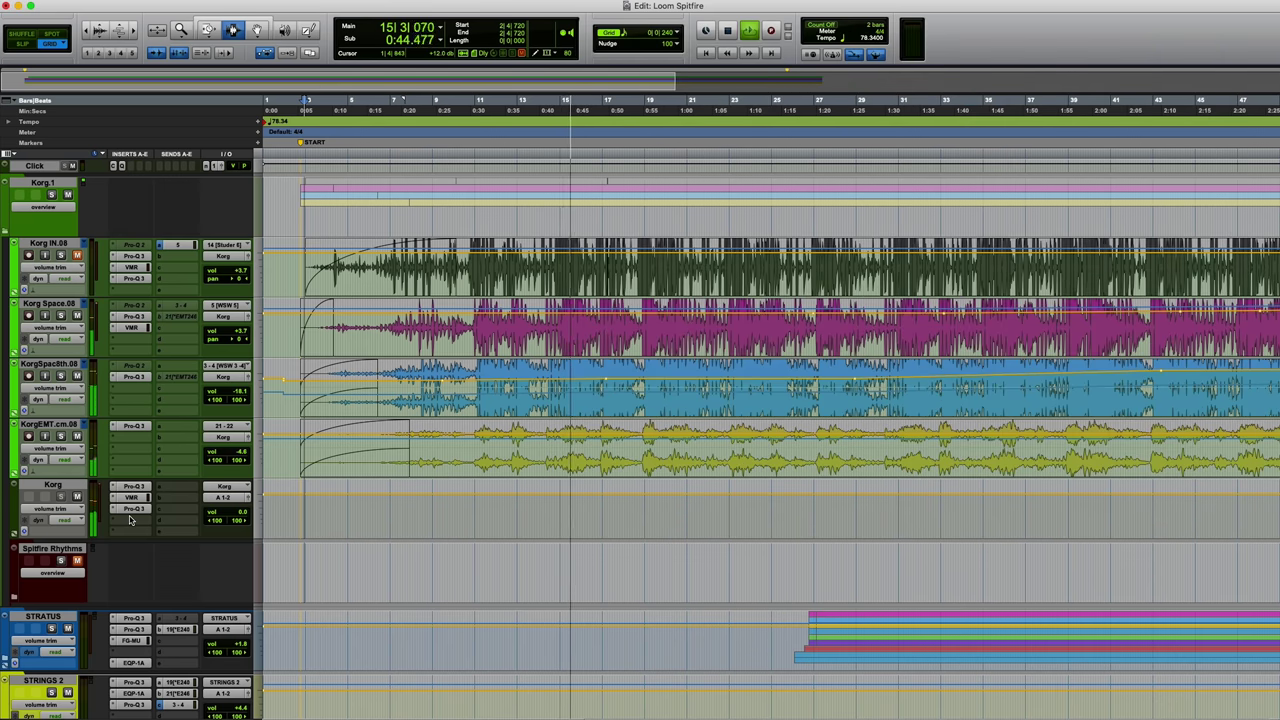
# Expand the VOX CHOPS and Perc folder tracks to show their member tracks during playback.
pyautogui.scroll(-1, 129, 519)
pyautogui.scroll(-5, 129, 519)
pyautogui.scroll(-1, 129, 519)
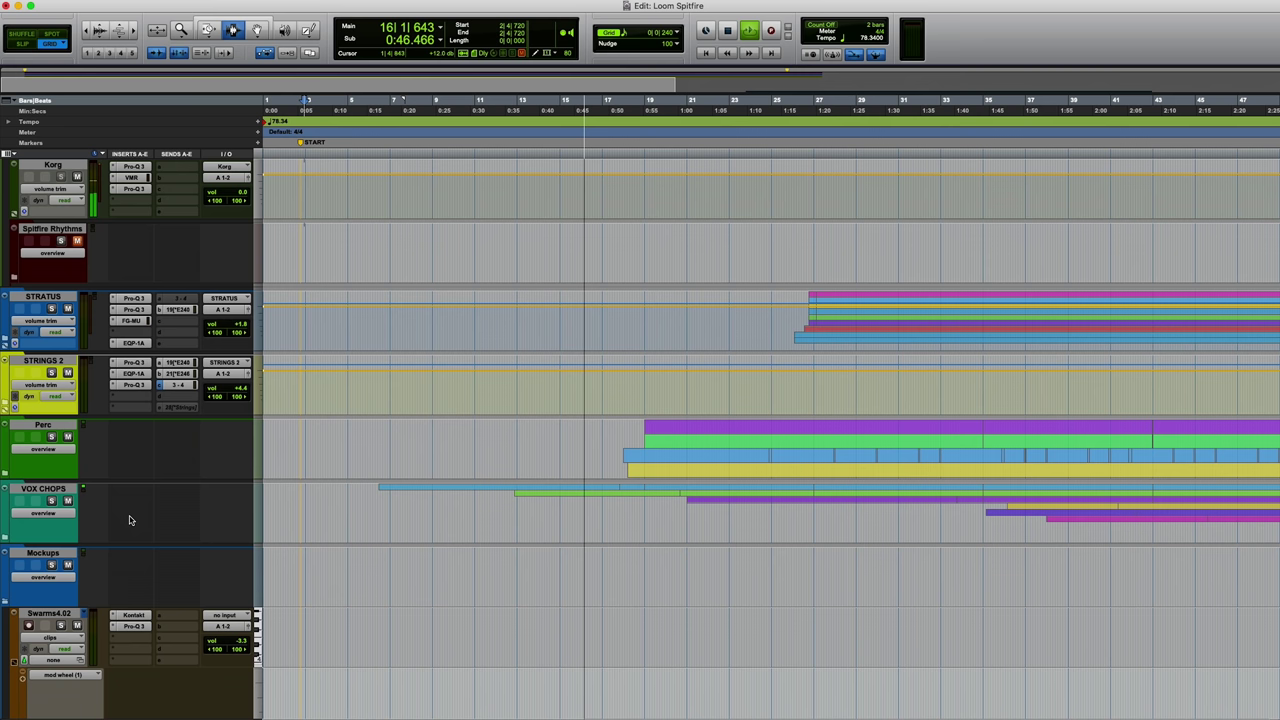
pyautogui.click(4, 537)
pyautogui.scroll(-1, 5, 540)
pyautogui.scroll(-3, 98, 540)
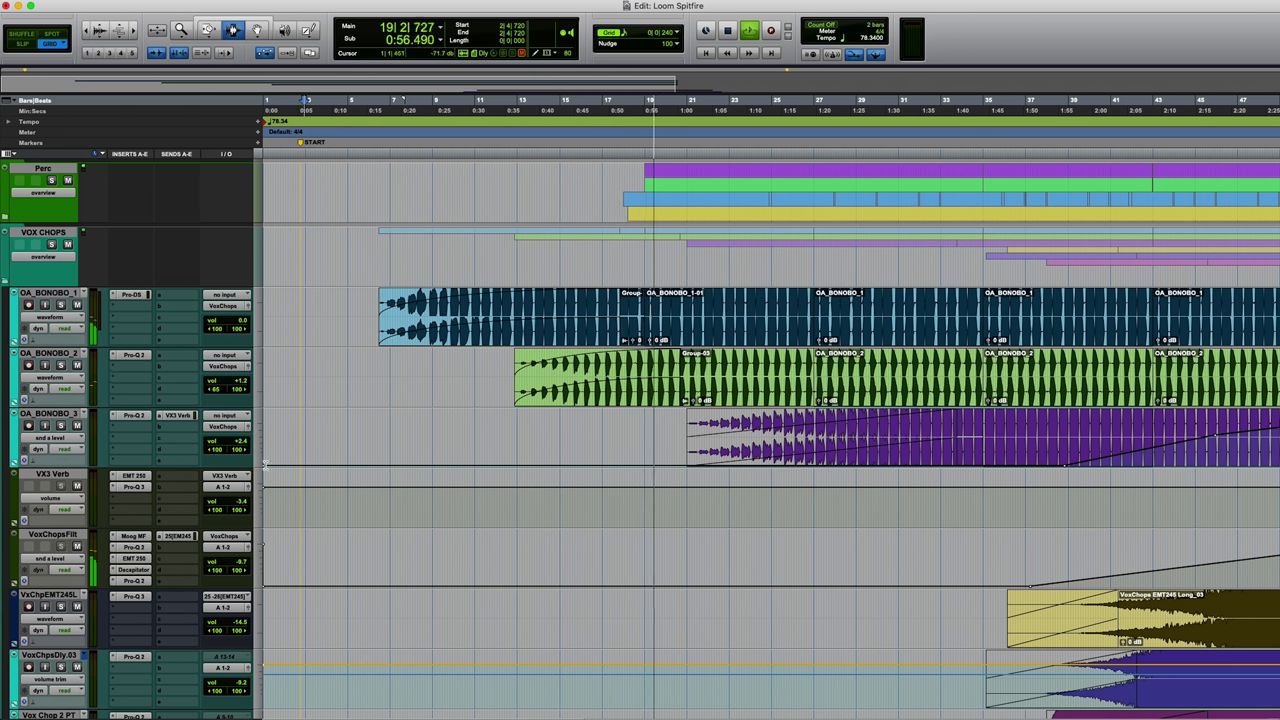
pyautogui.click(5, 218)
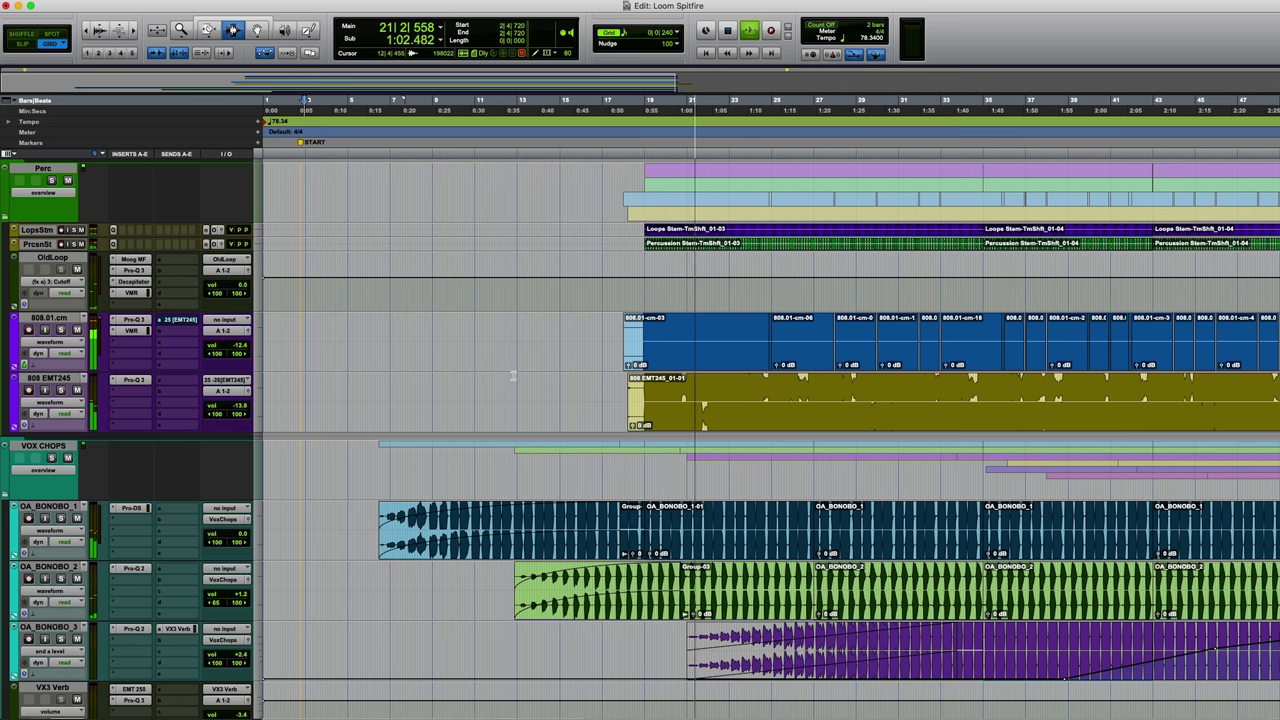
pyautogui.hscroll(3, 518, 375)
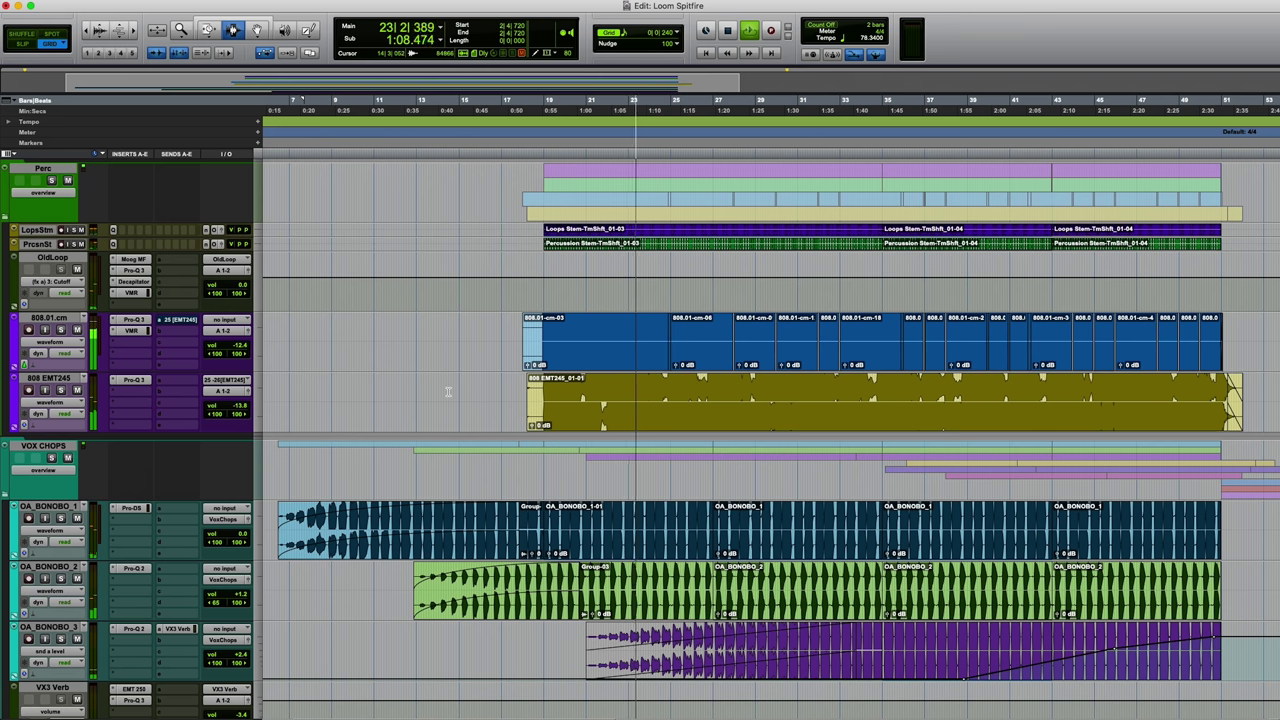
# Expand the STRATUS folder track to show its Stratus L, Stratus R and EMT240 tracks.
pyautogui.scroll(10, 448, 392)
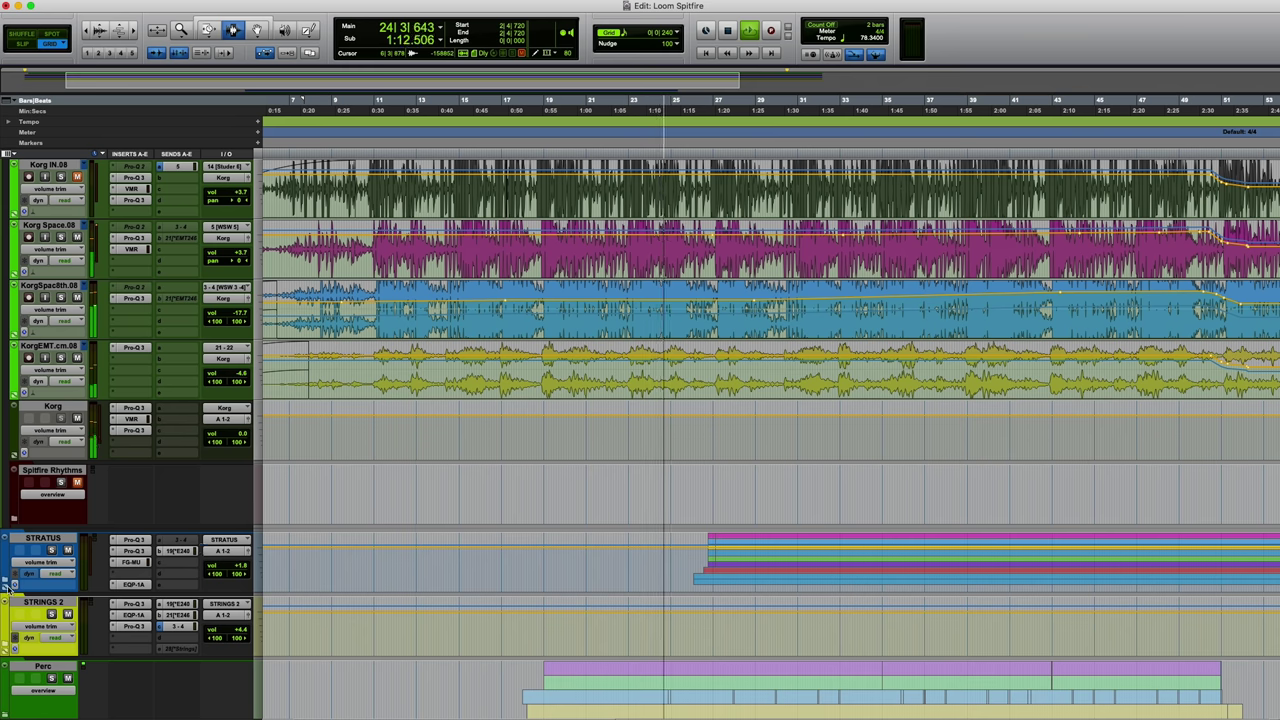
pyautogui.click(8, 581)
pyautogui.scroll(-6, 445, 536)
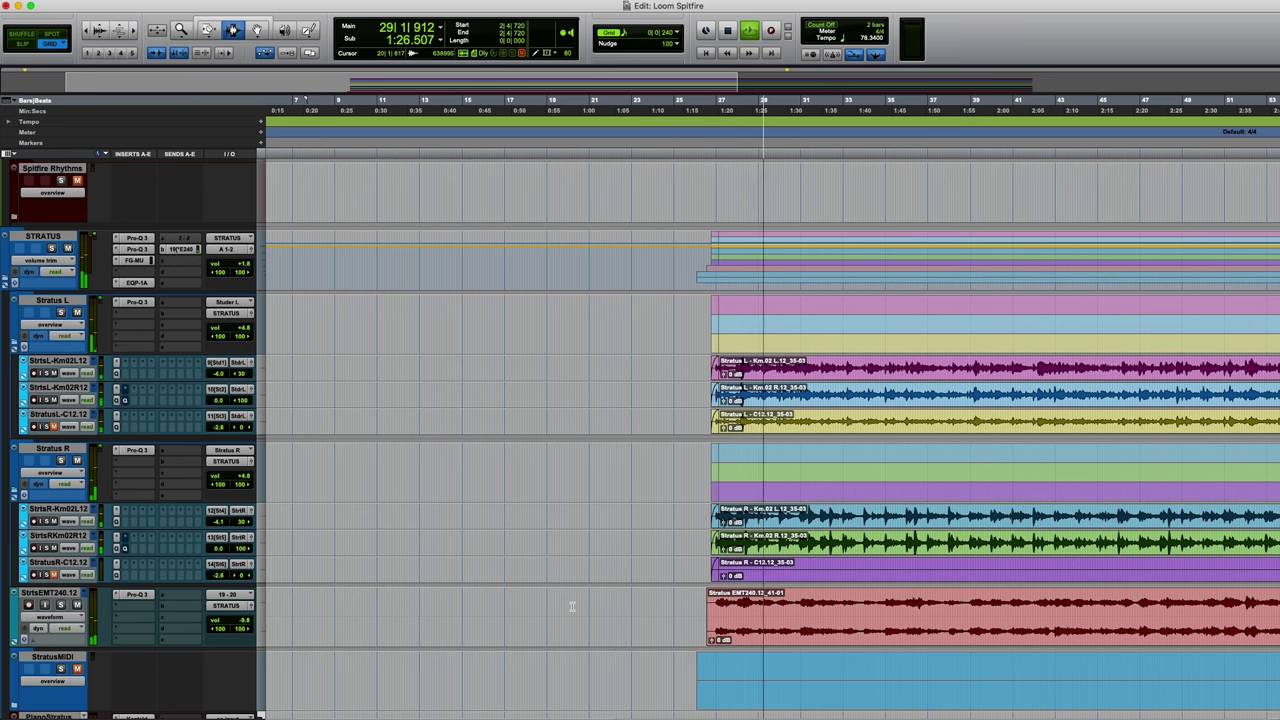
# Examine the Stratus recordings, percussion stems and vocal chop tracks from bar 15 through the START marker, ending at the STRATUS folder.
pyautogui.hscroll(5, 572, 606)
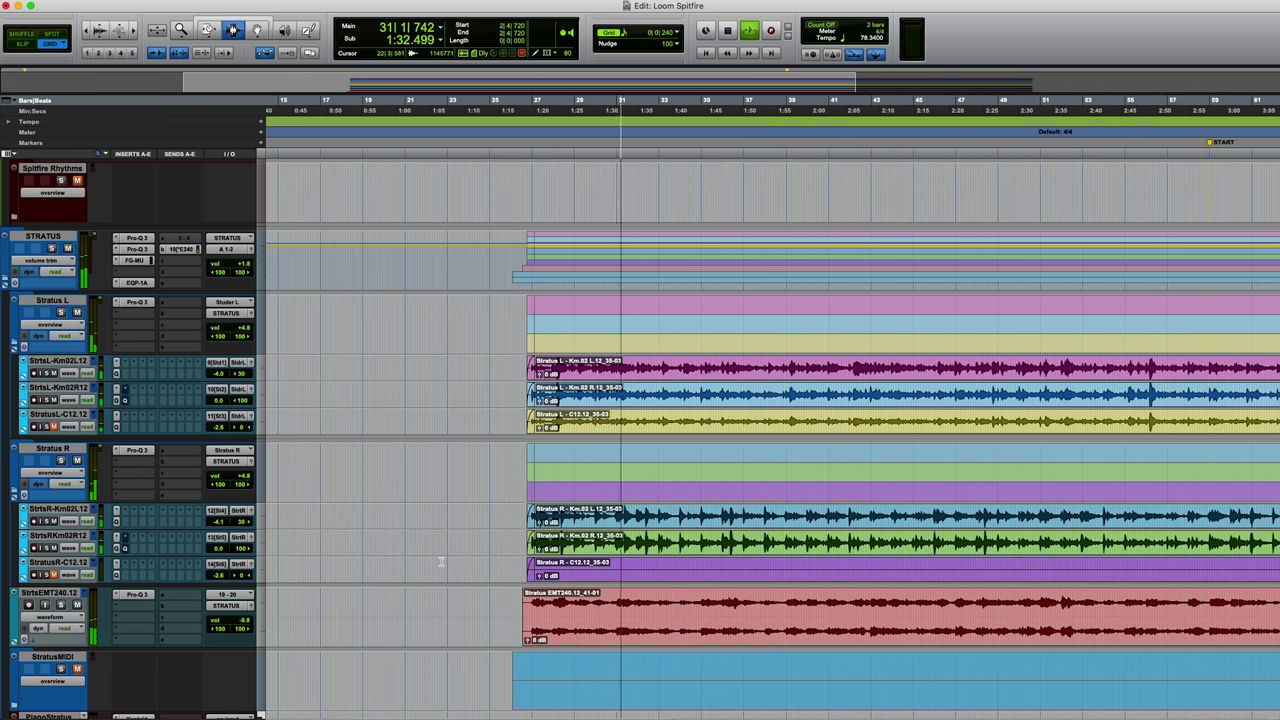
pyautogui.scroll(-3, 441, 562)
pyautogui.scroll(-1, 441, 562)
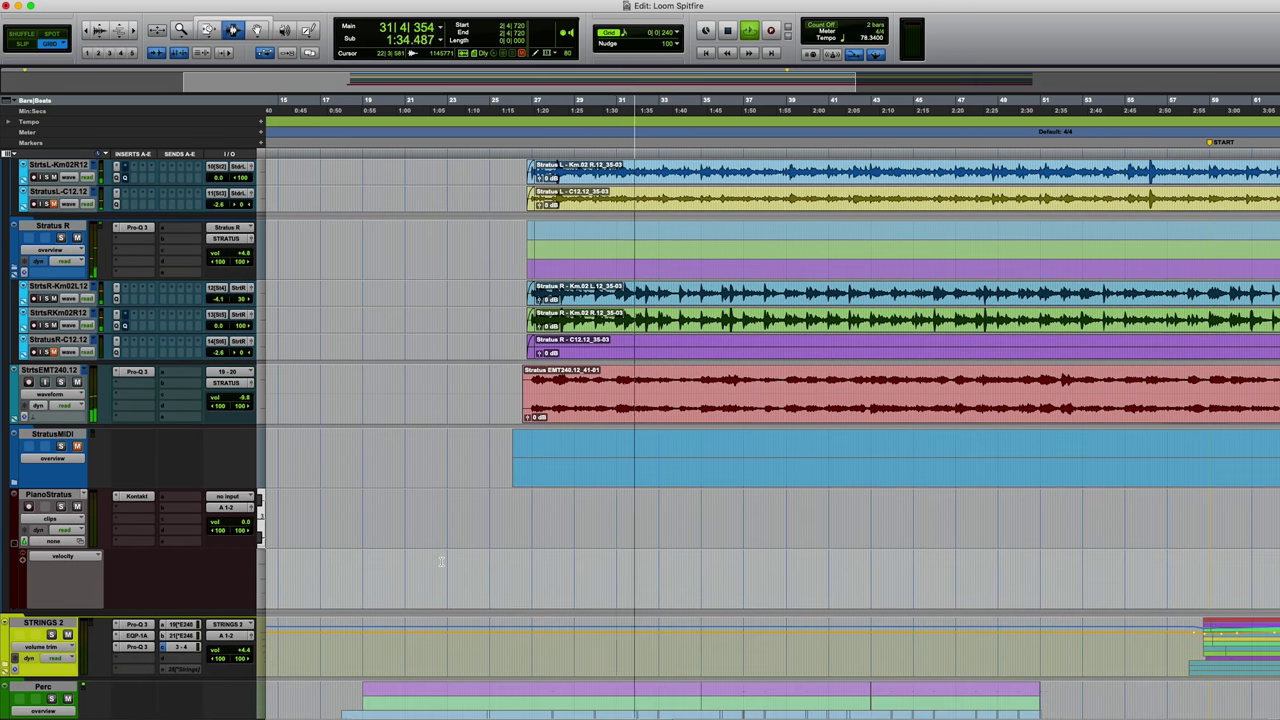
pyautogui.scroll(-5, 441, 562)
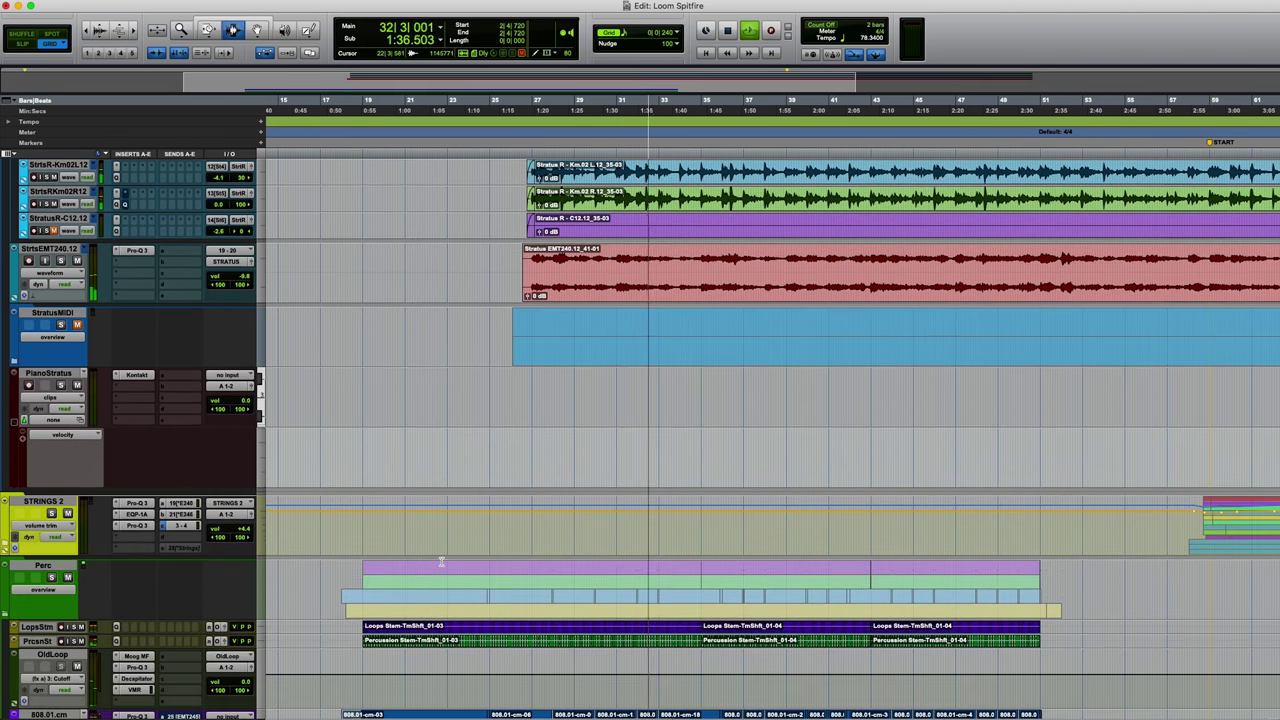
pyautogui.scroll(-1, 441, 562)
pyautogui.scroll(-14, 441, 562)
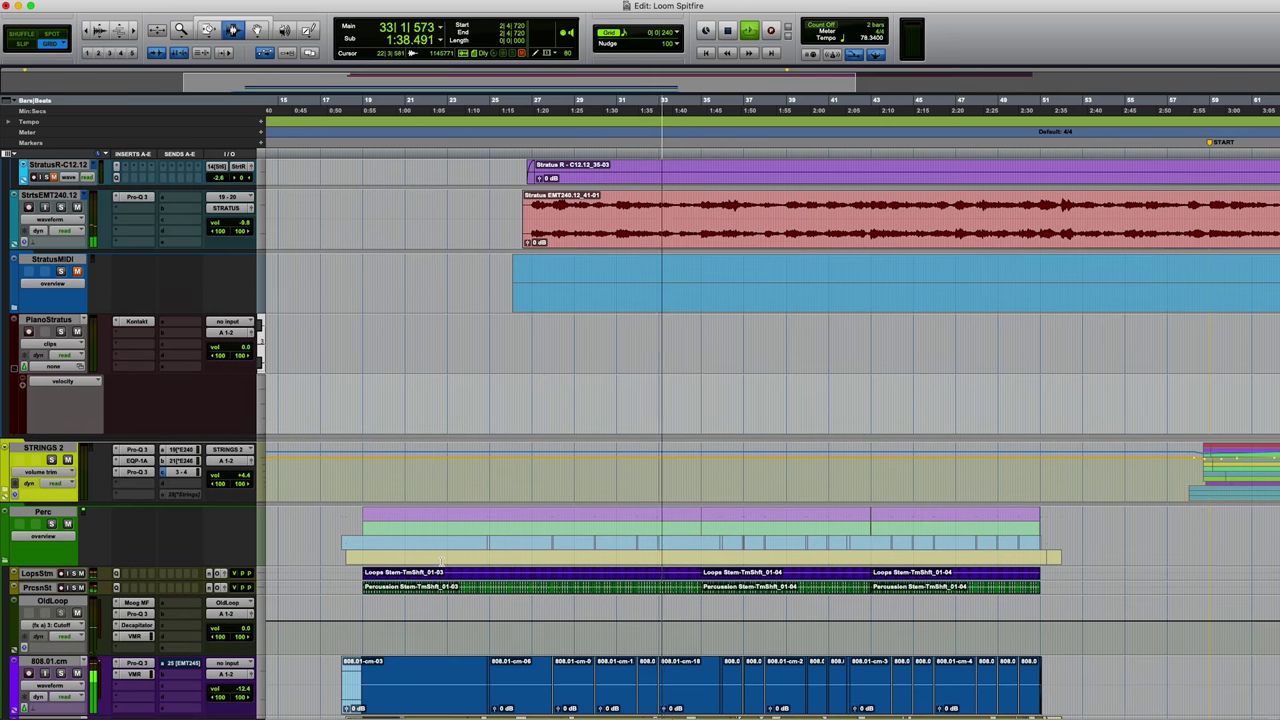
pyautogui.scroll(-13, 441, 562)
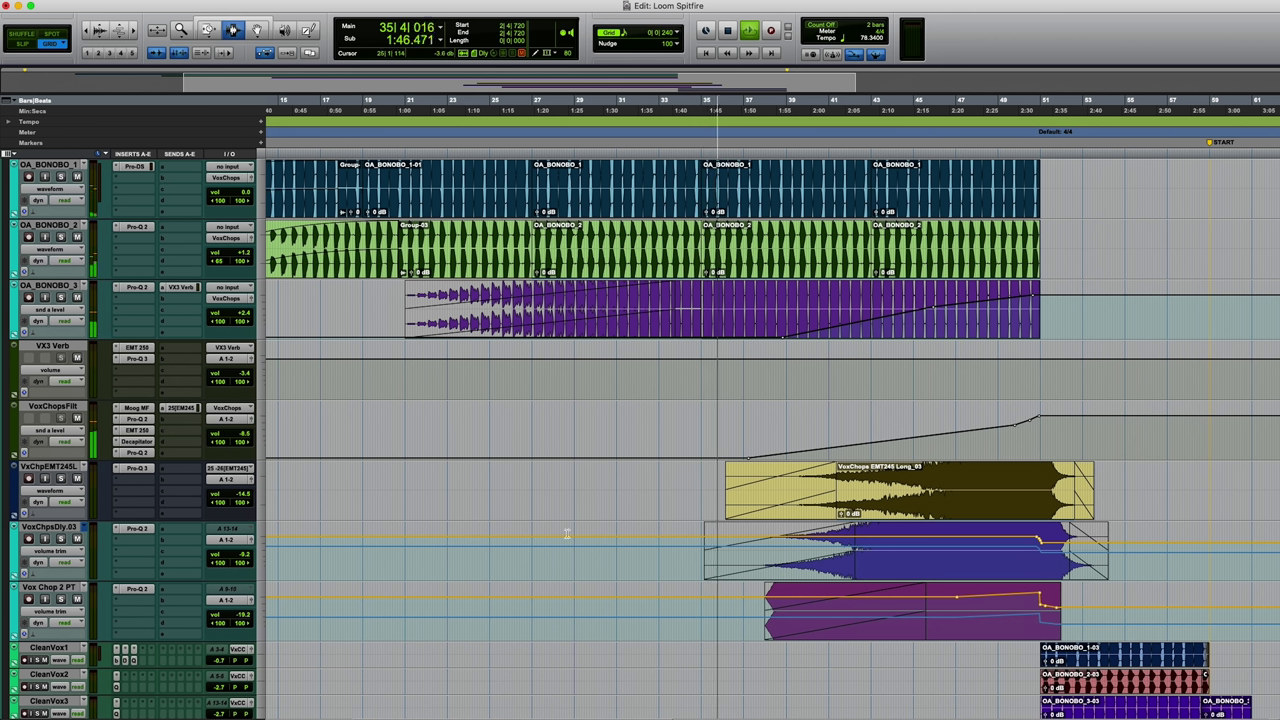
pyautogui.scroll(-7, 441, 562)
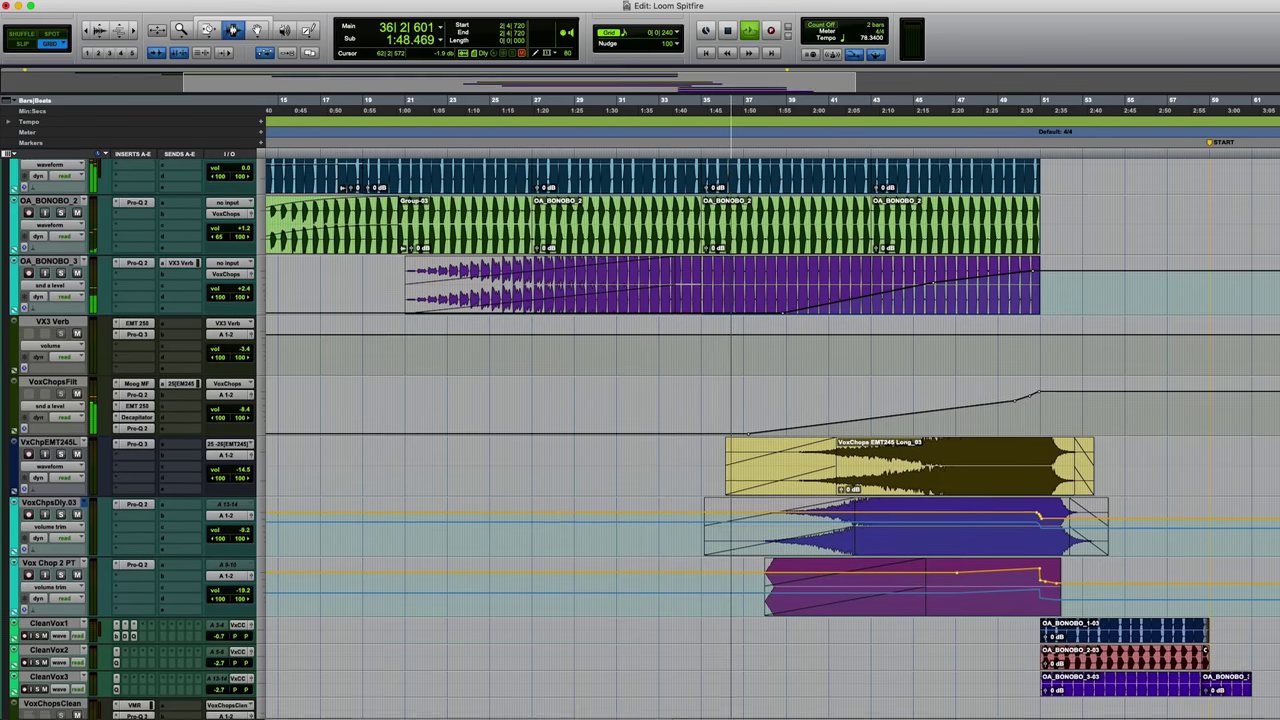
pyautogui.scroll(-2, 640, 440)
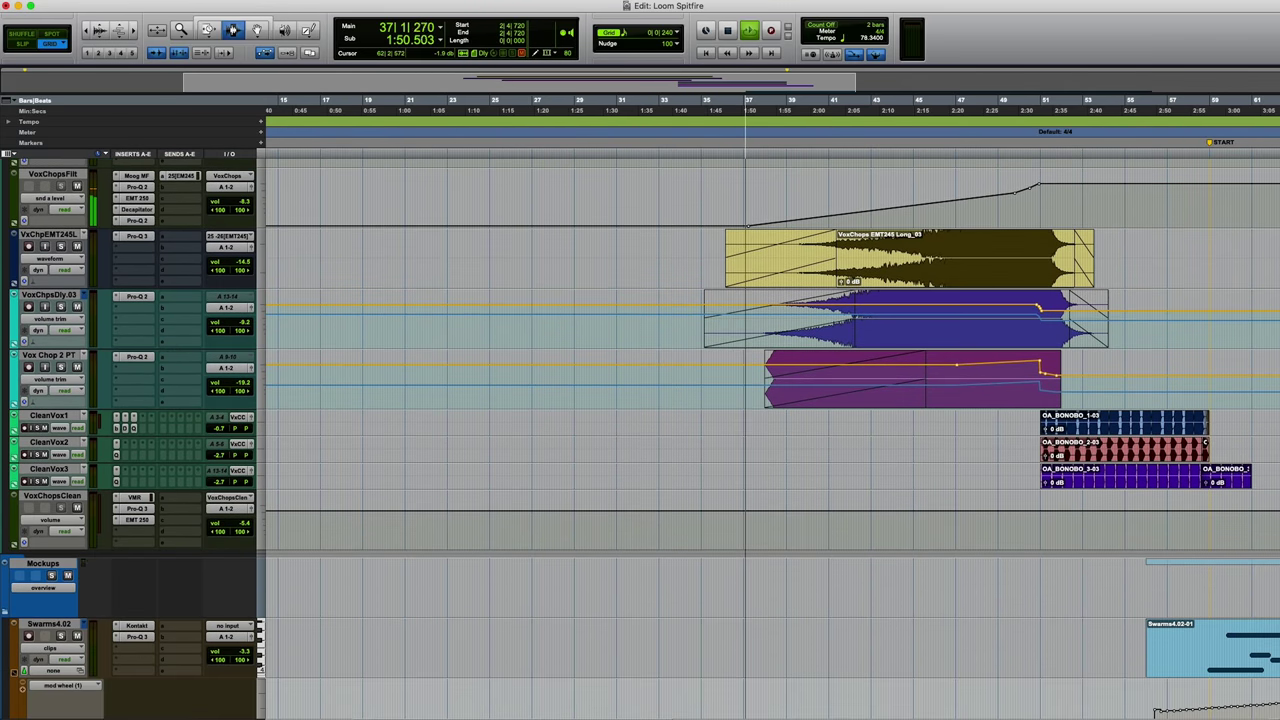
pyautogui.scroll(10, 640, 440)
pyautogui.scroll(2, 640, 440)
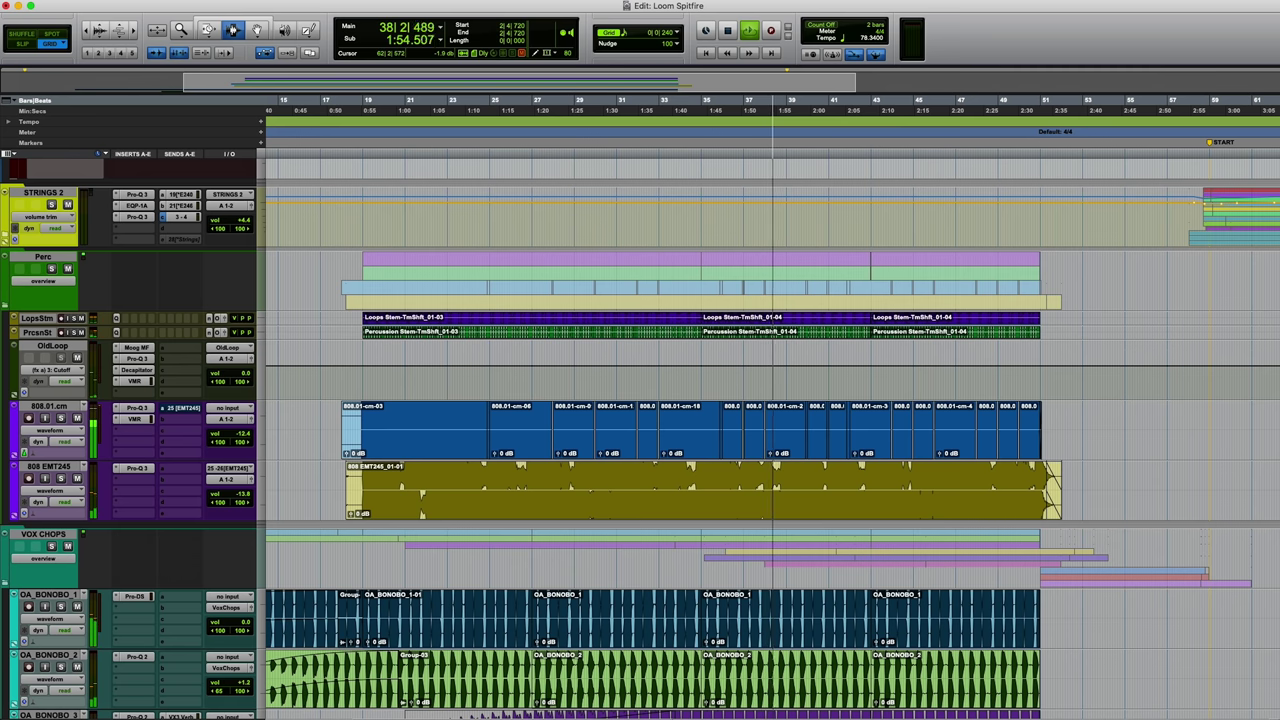
pyautogui.scroll(15, 640, 440)
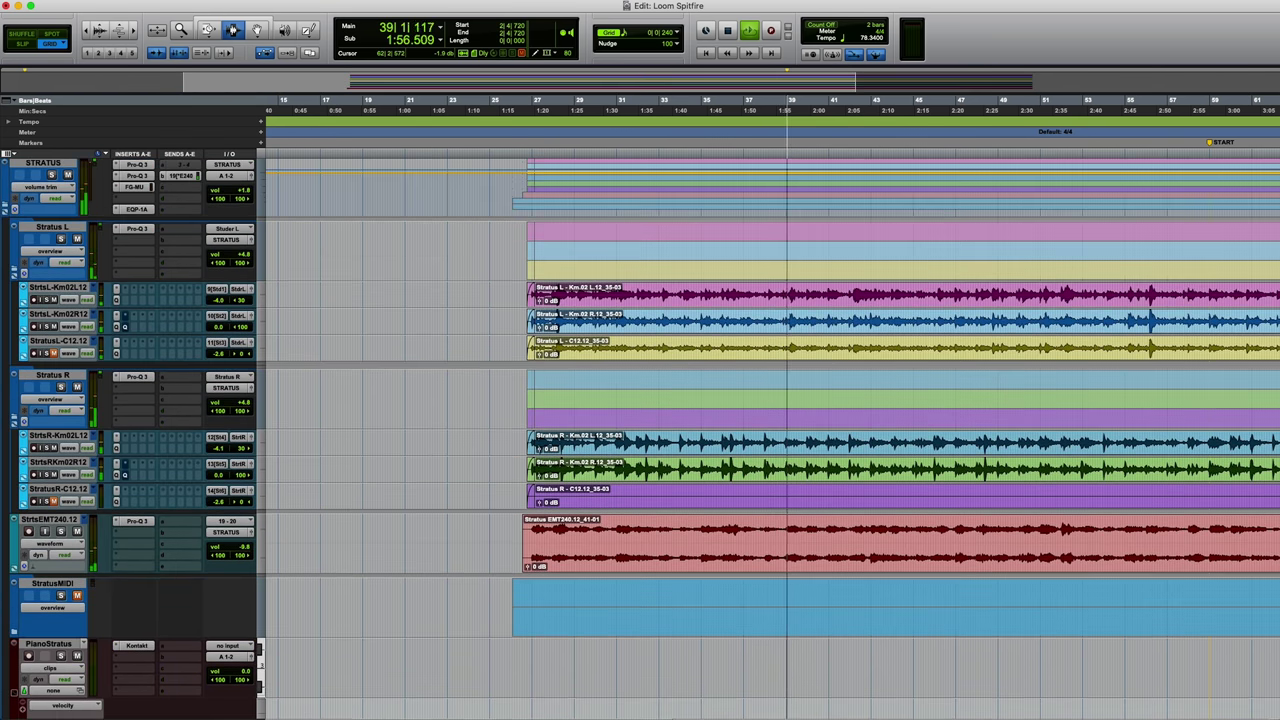
pyautogui.scroll(4, 640, 440)
pyautogui.scroll(-1, 640, 440)
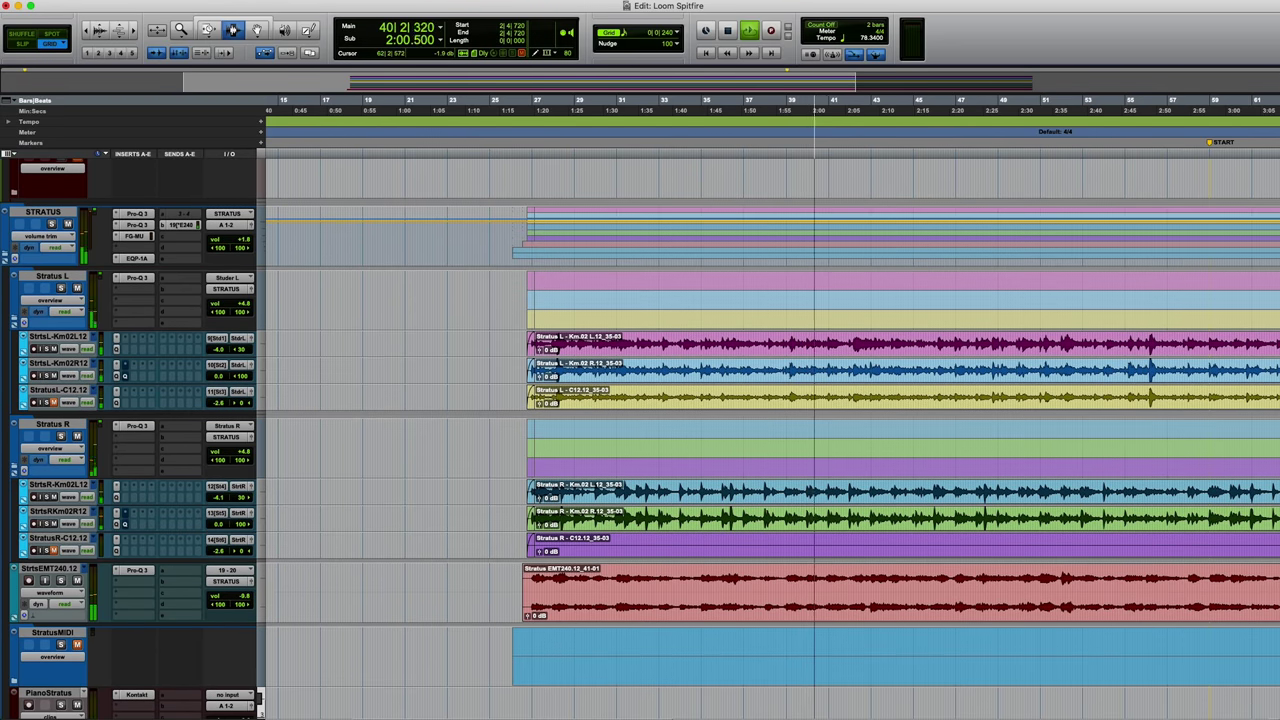
# Examine the Korg, Stratus, percussion and vocal chop tracks during playback, continuing past the CleanVox tracks to the Mockups folder.
pyautogui.scroll(20, 640, 440)
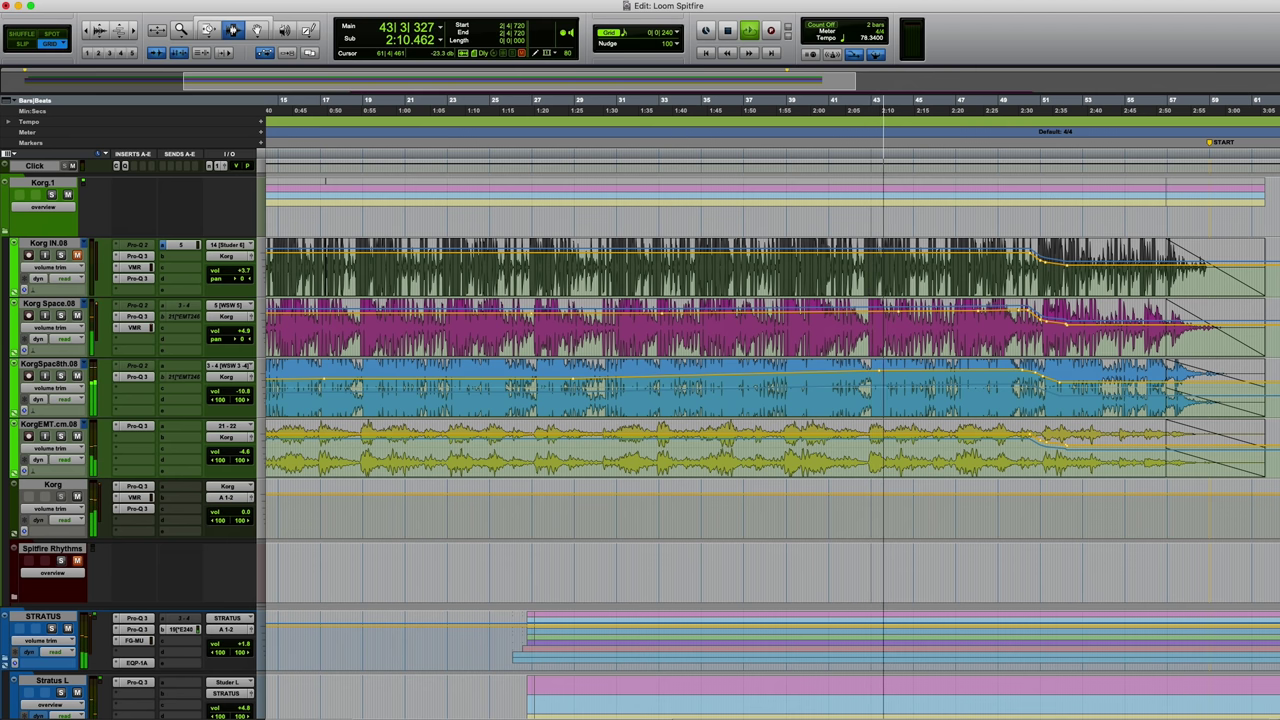
pyautogui.scroll(-10, 218, 153)
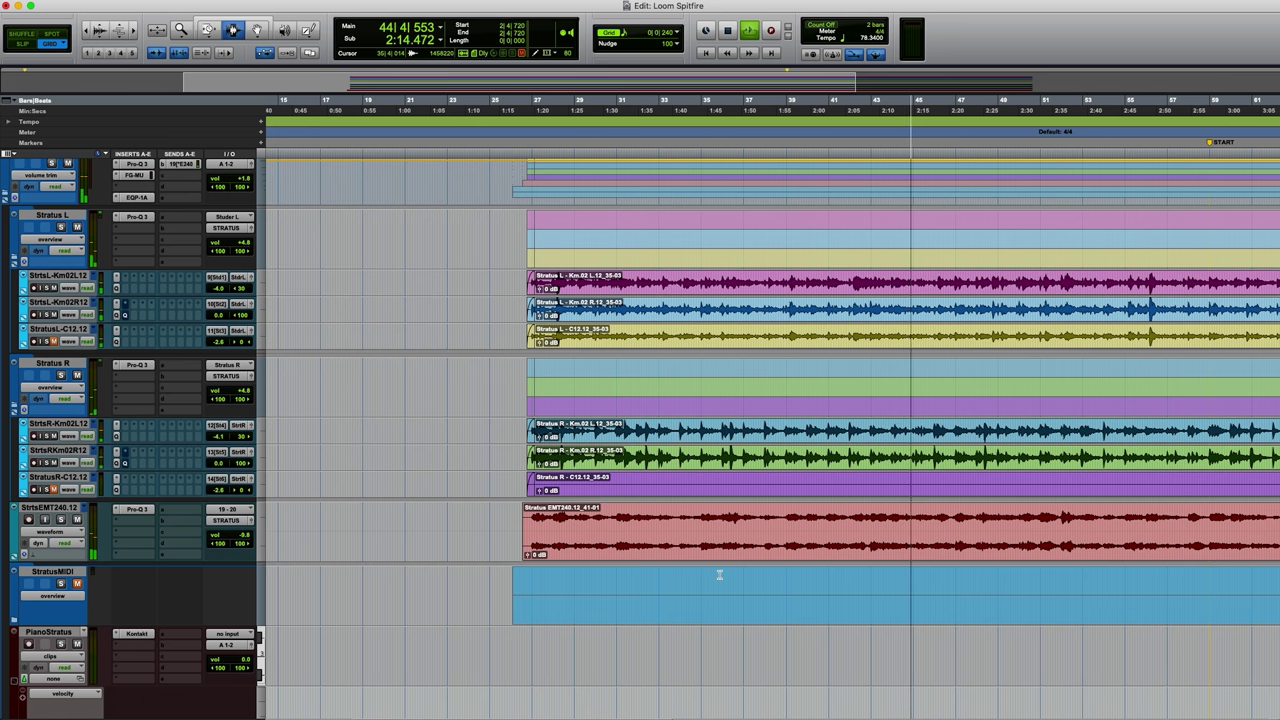
pyautogui.scroll(-10, 640, 400)
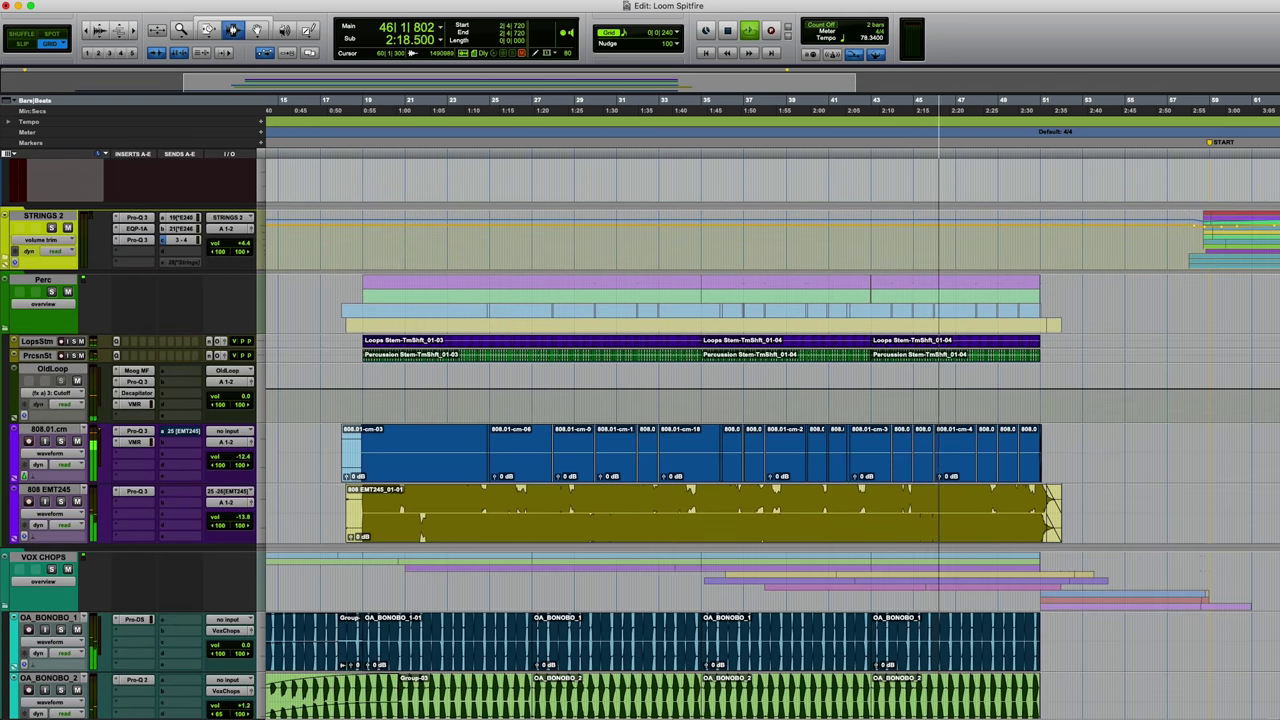
pyautogui.scroll(-4, 640, 400)
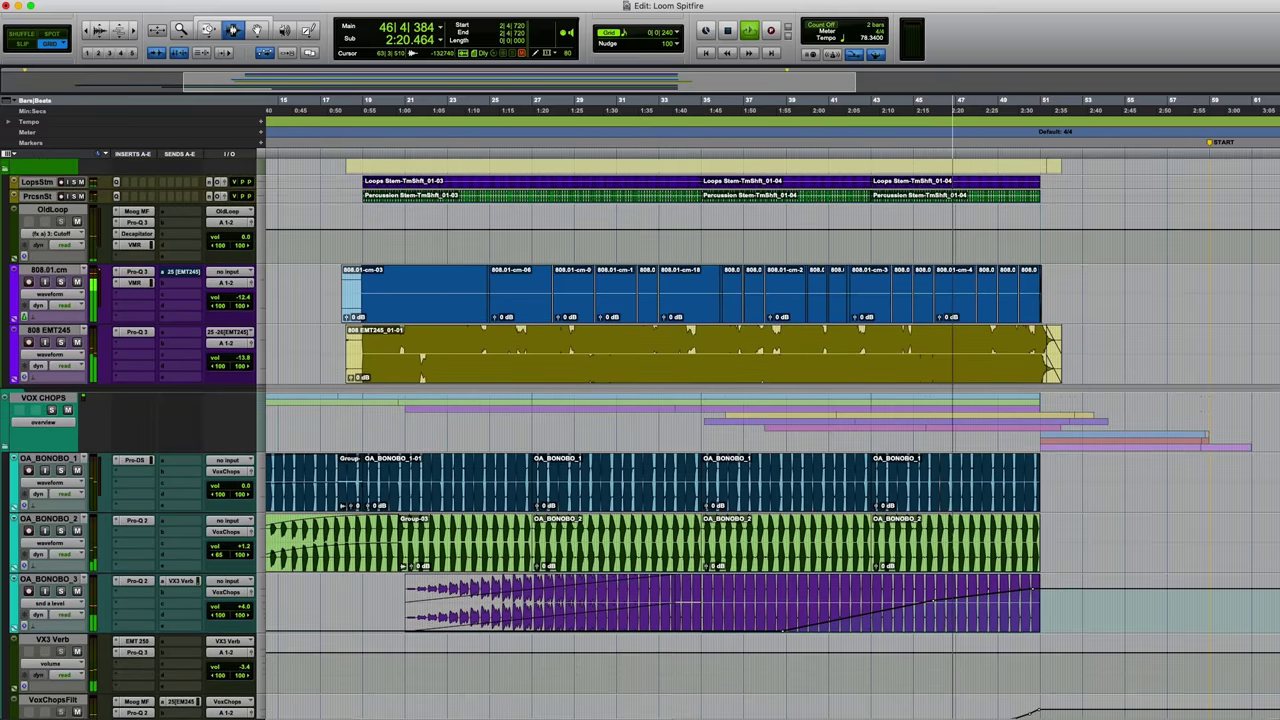
pyautogui.scroll(-12, 640, 400)
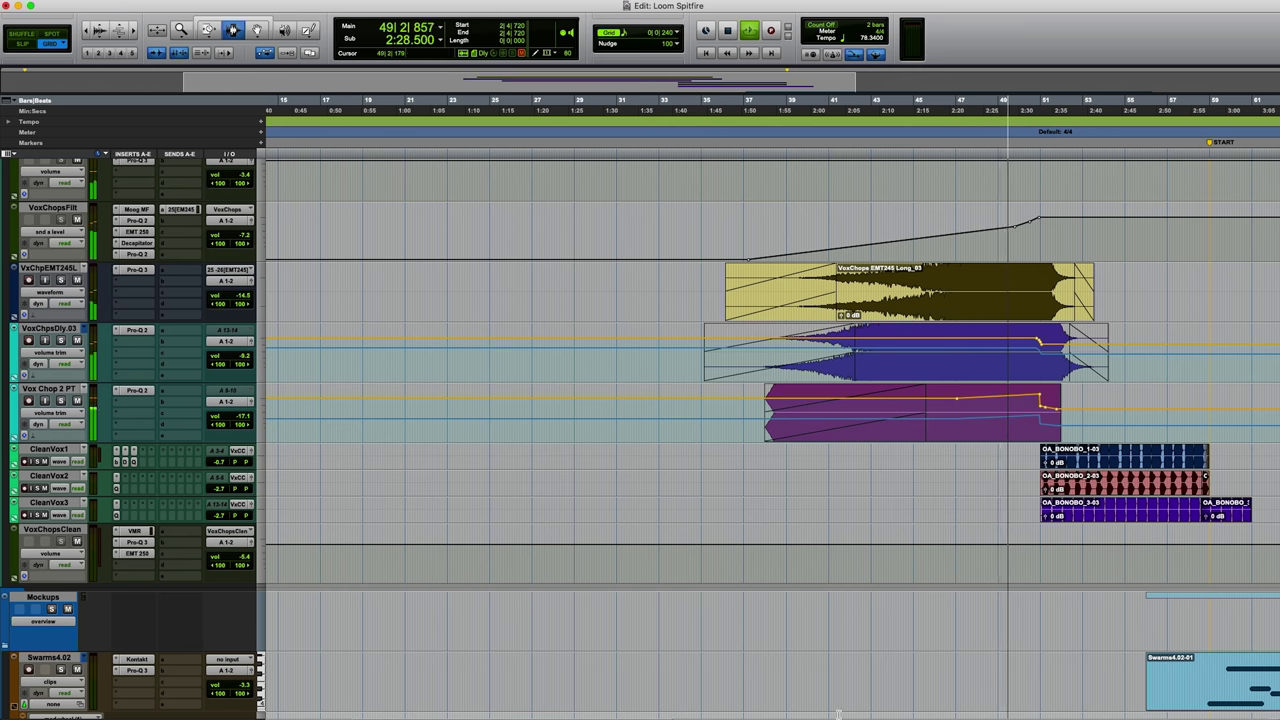
pyautogui.hscroll(10, 1208, 507)
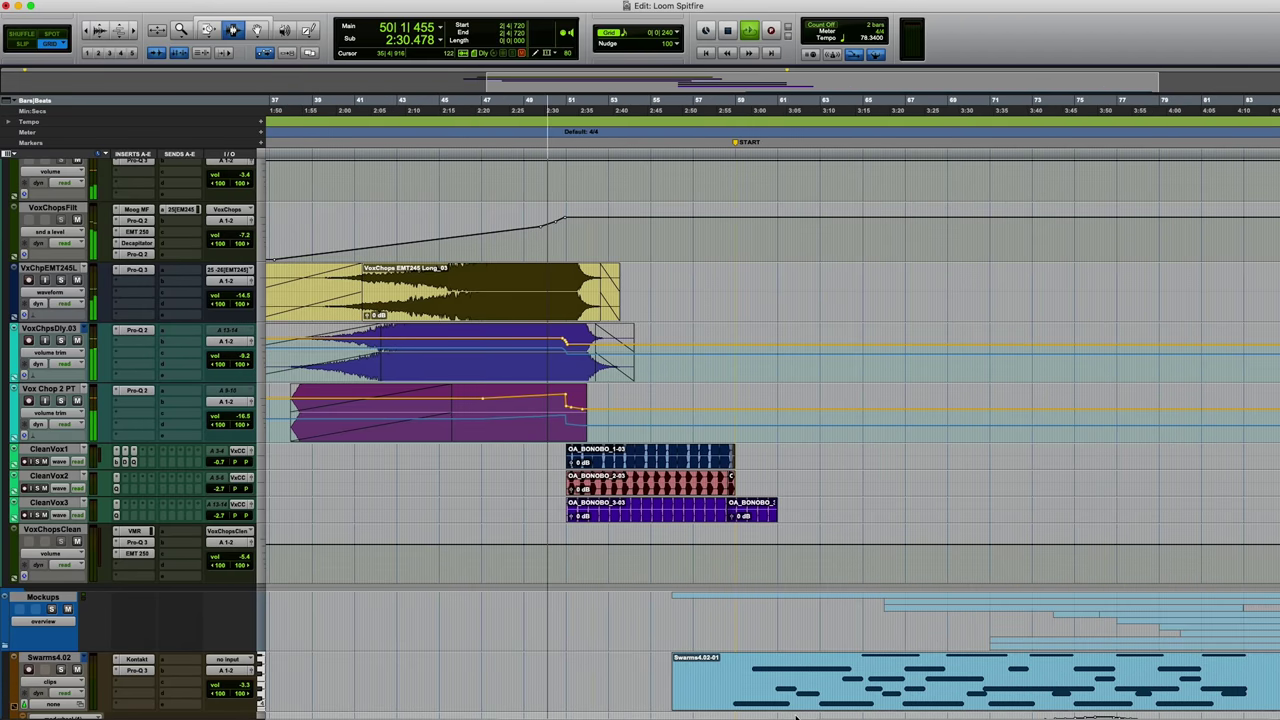
pyautogui.scroll(-10, 770, 450)
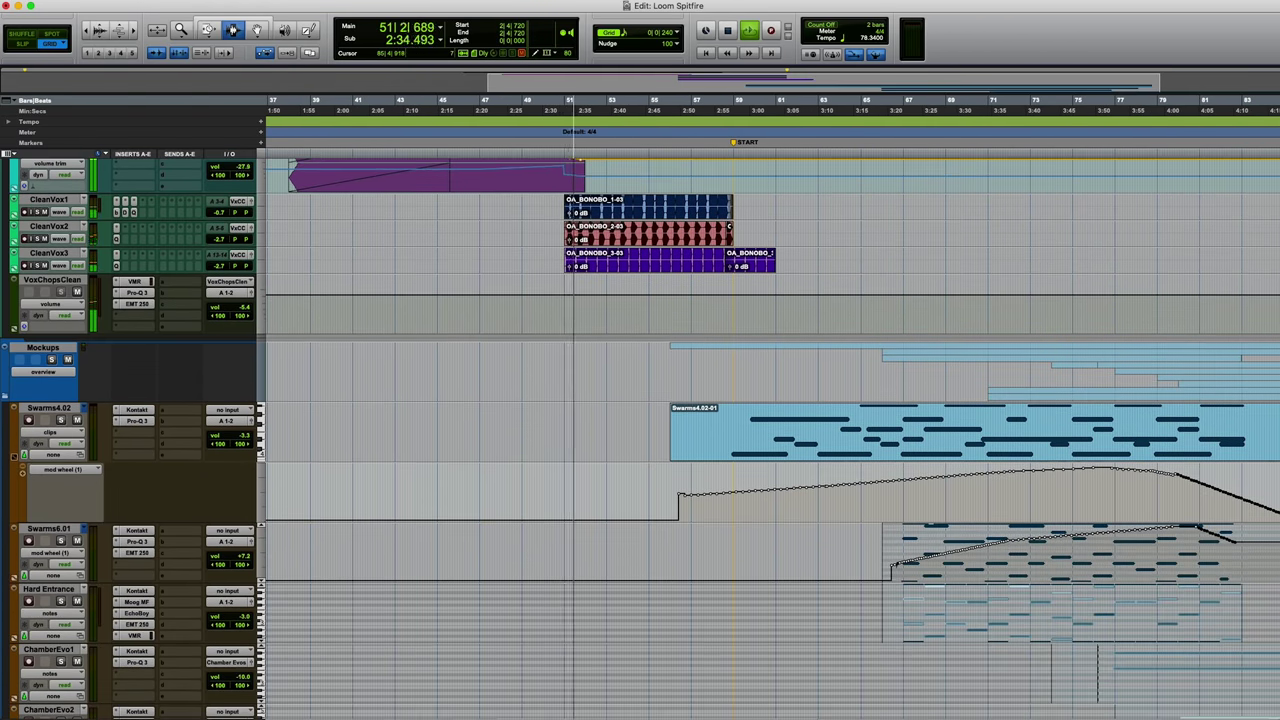
pyautogui.scroll(-1, 770, 450)
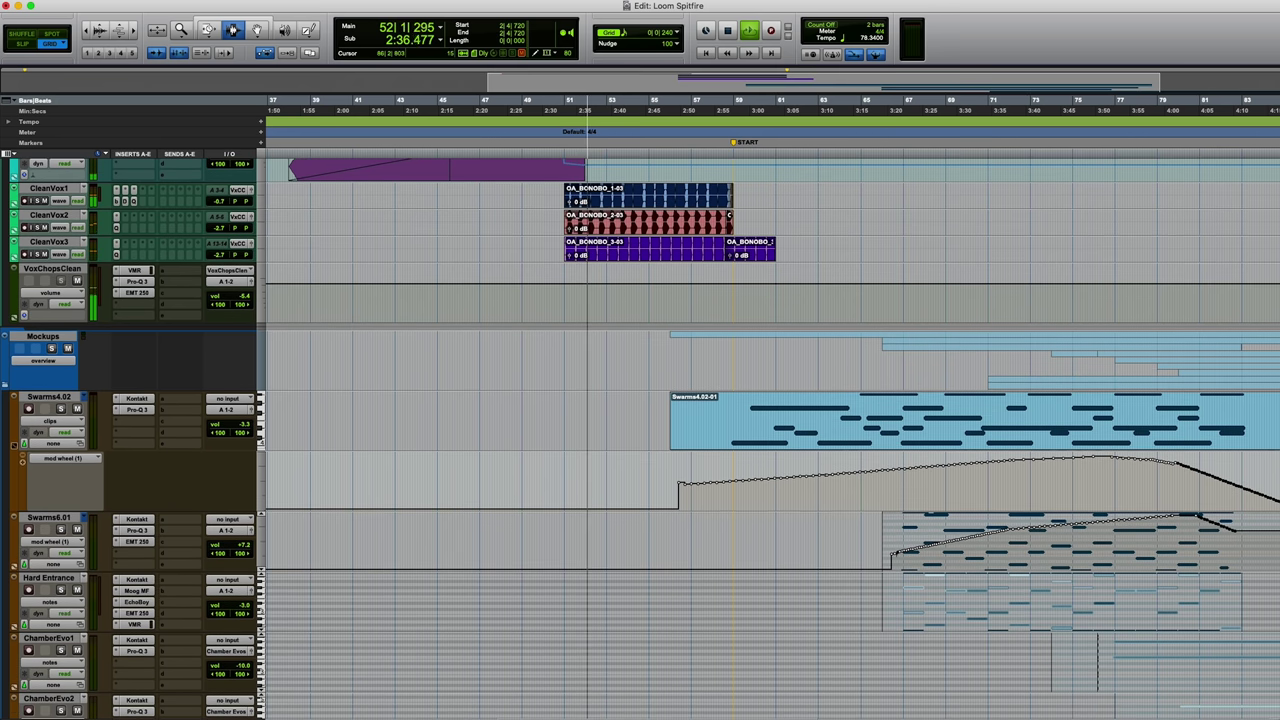
pyautogui.scroll(-1, 770, 450)
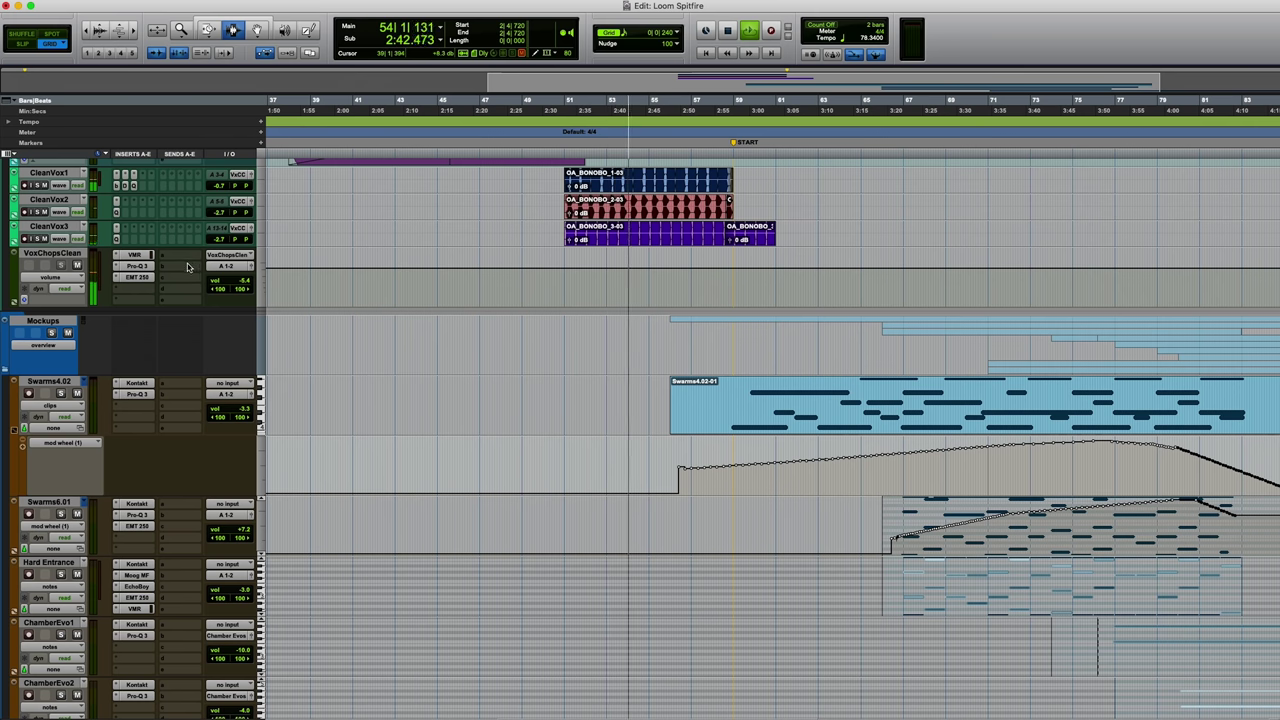
# Inspect the Pro-Q 3 and Virtual Mix Rack on VoxChopsClean and the Pro-Q 2 on CleanVox1.
pyautogui.click(138, 266)
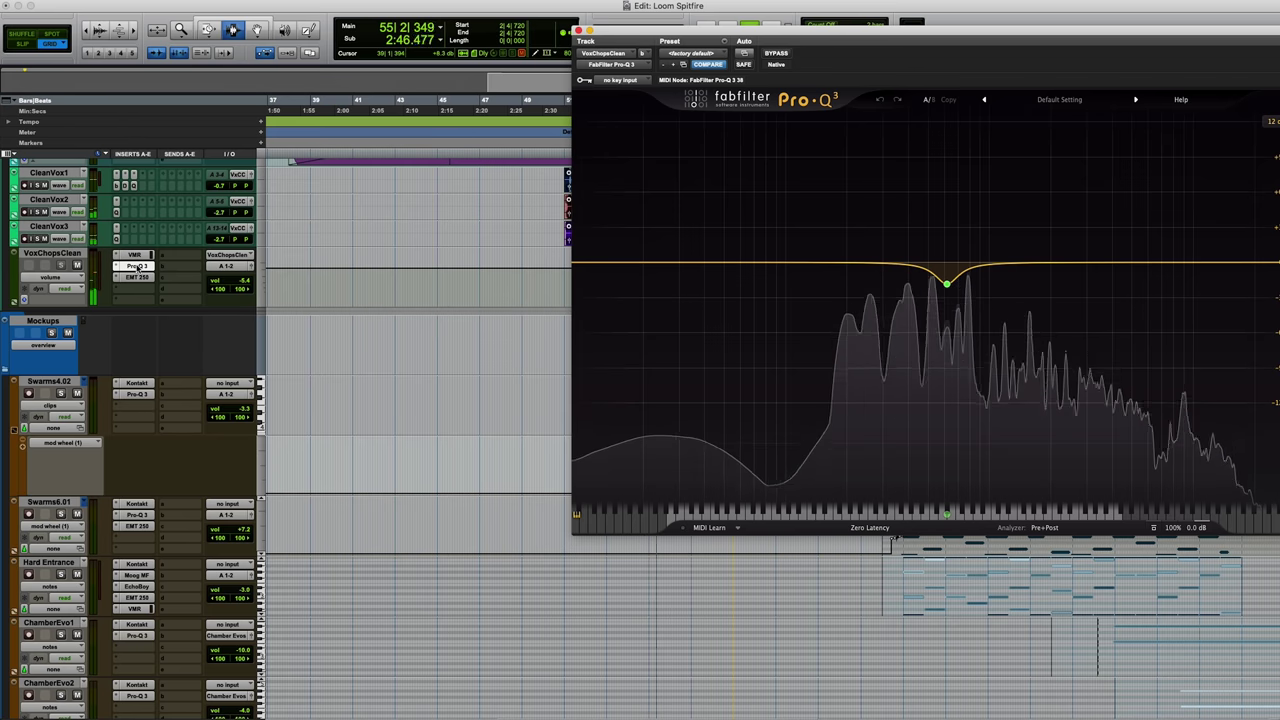
pyautogui.click(142, 255)
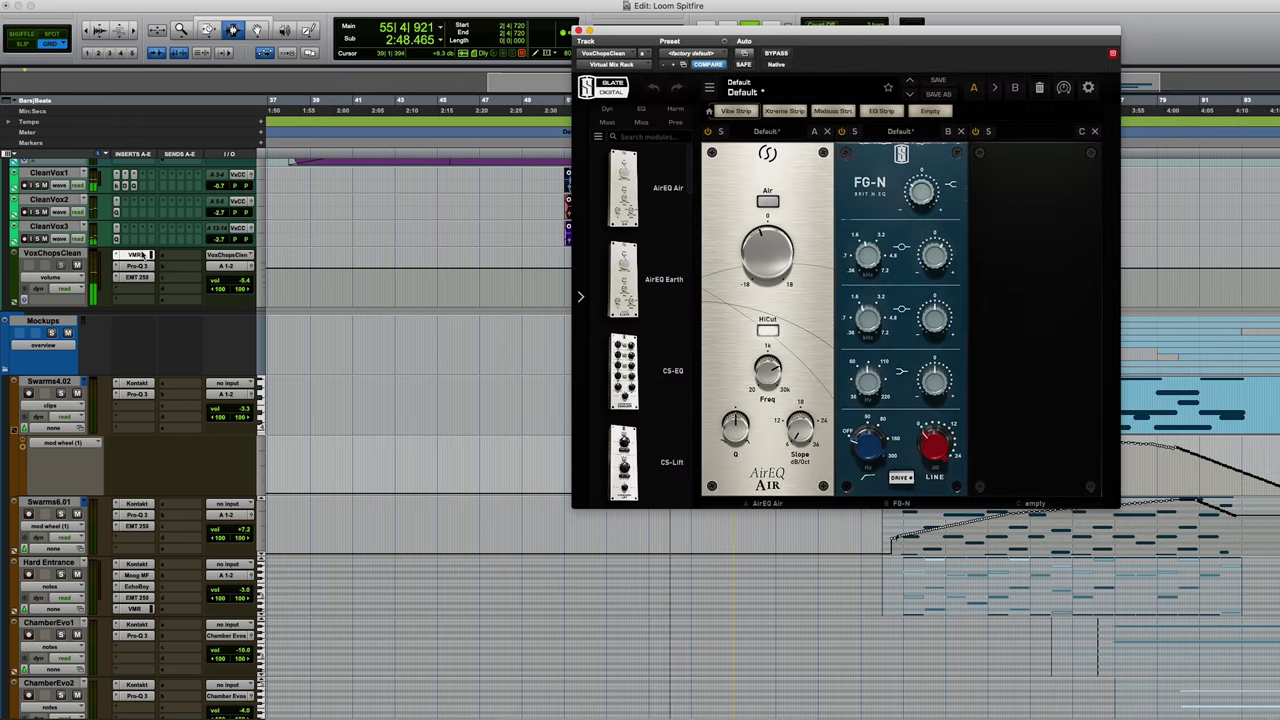
pyautogui.click(142, 255)
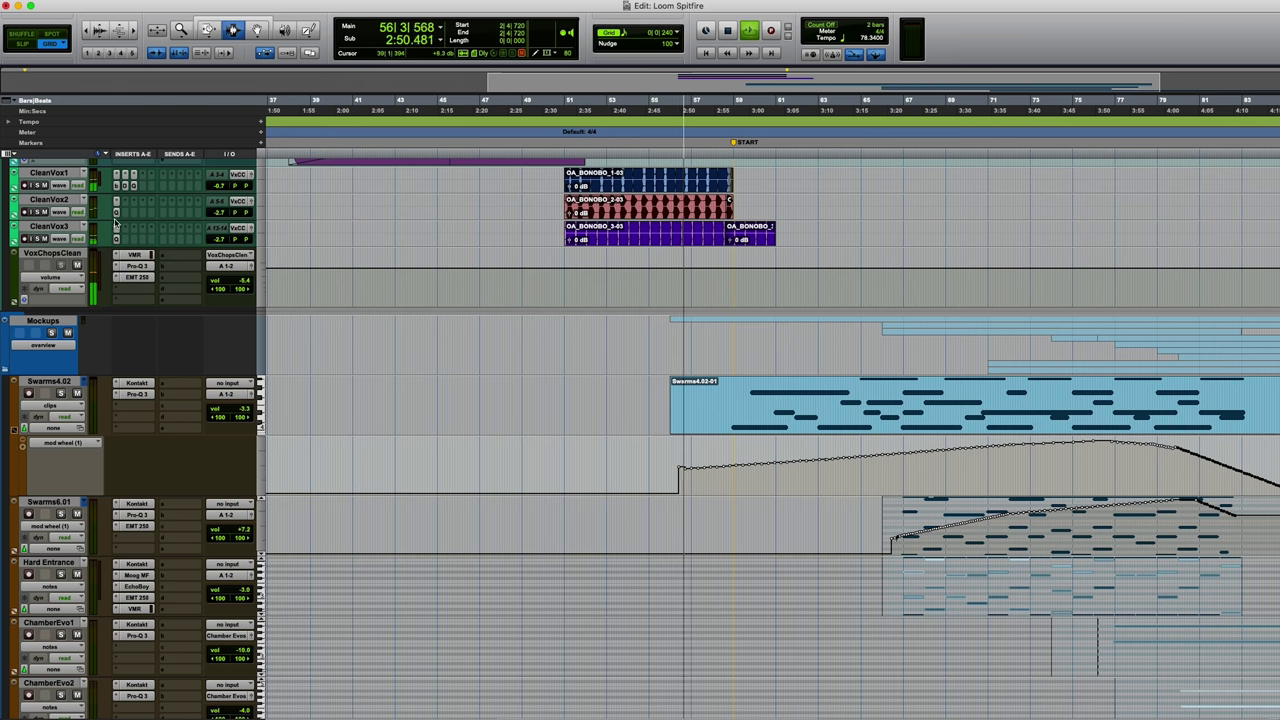
pyautogui.click(133, 186)
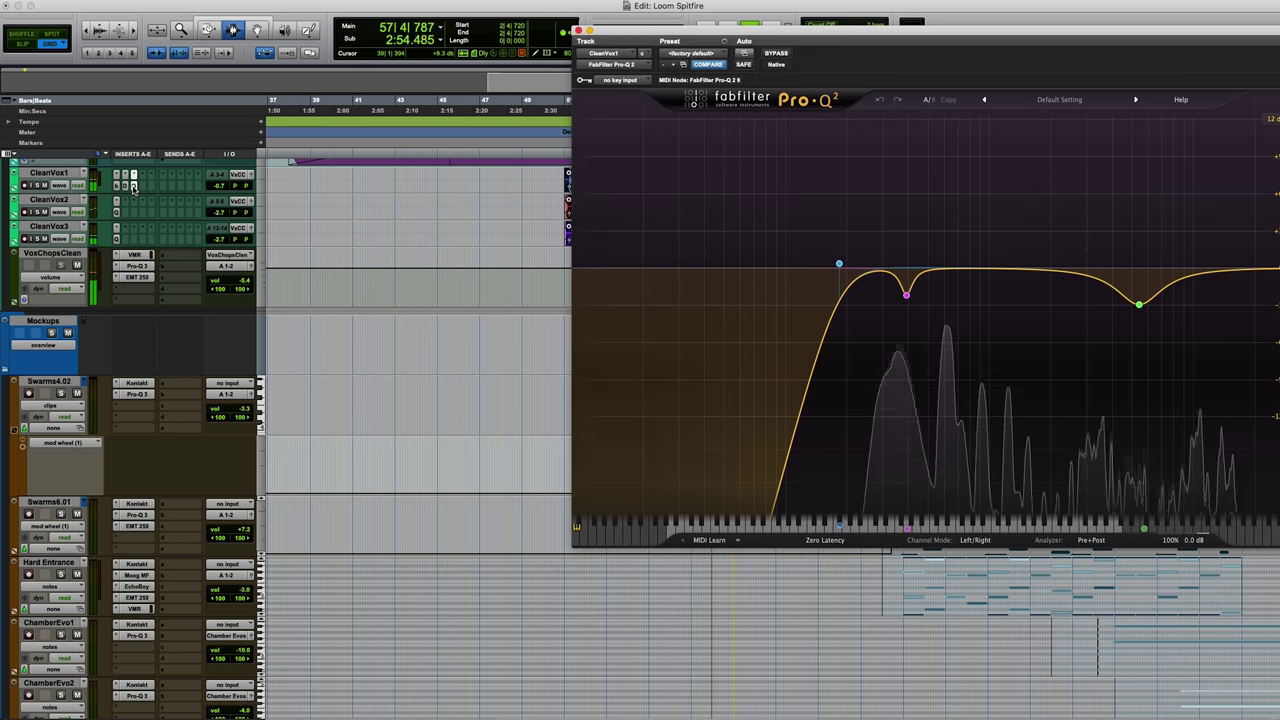
pyautogui.click(133, 186)
# Show the Kontakt instrument of the Swarms4.02 track with its Quick-Load pane closed.
pyautogui.click(142, 383)
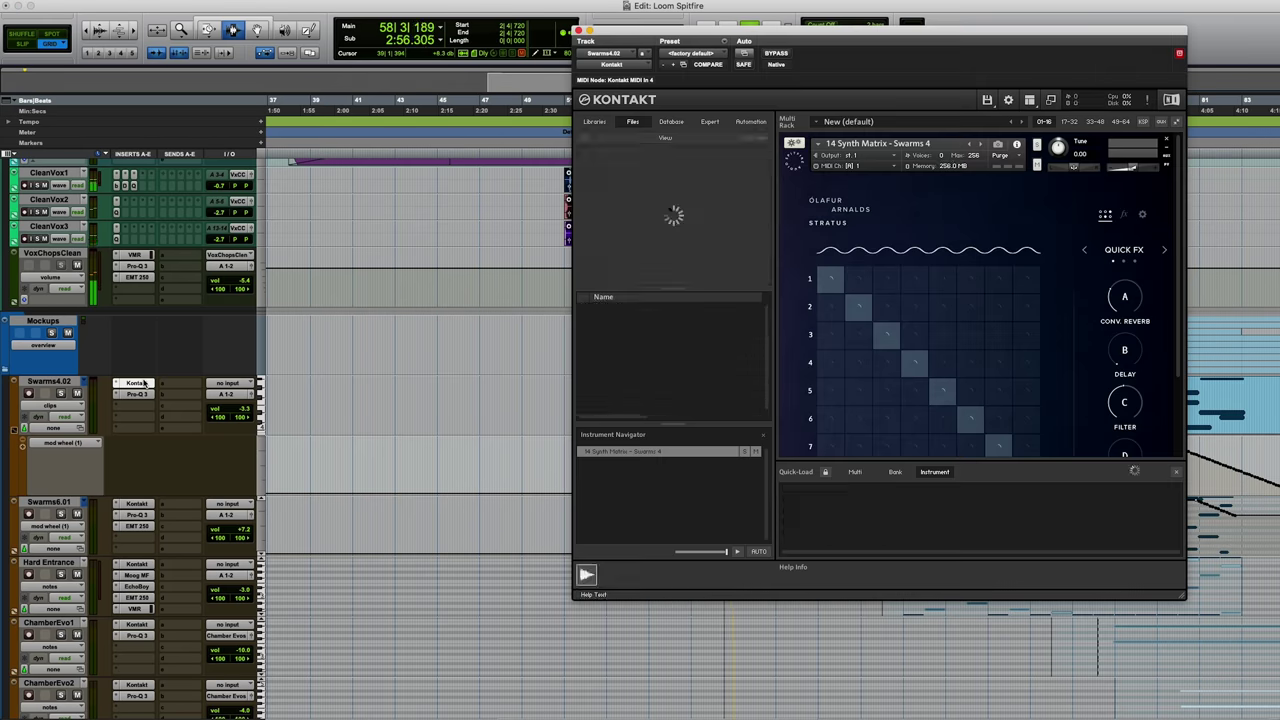
pyautogui.scroll(-1, 1057, 260)
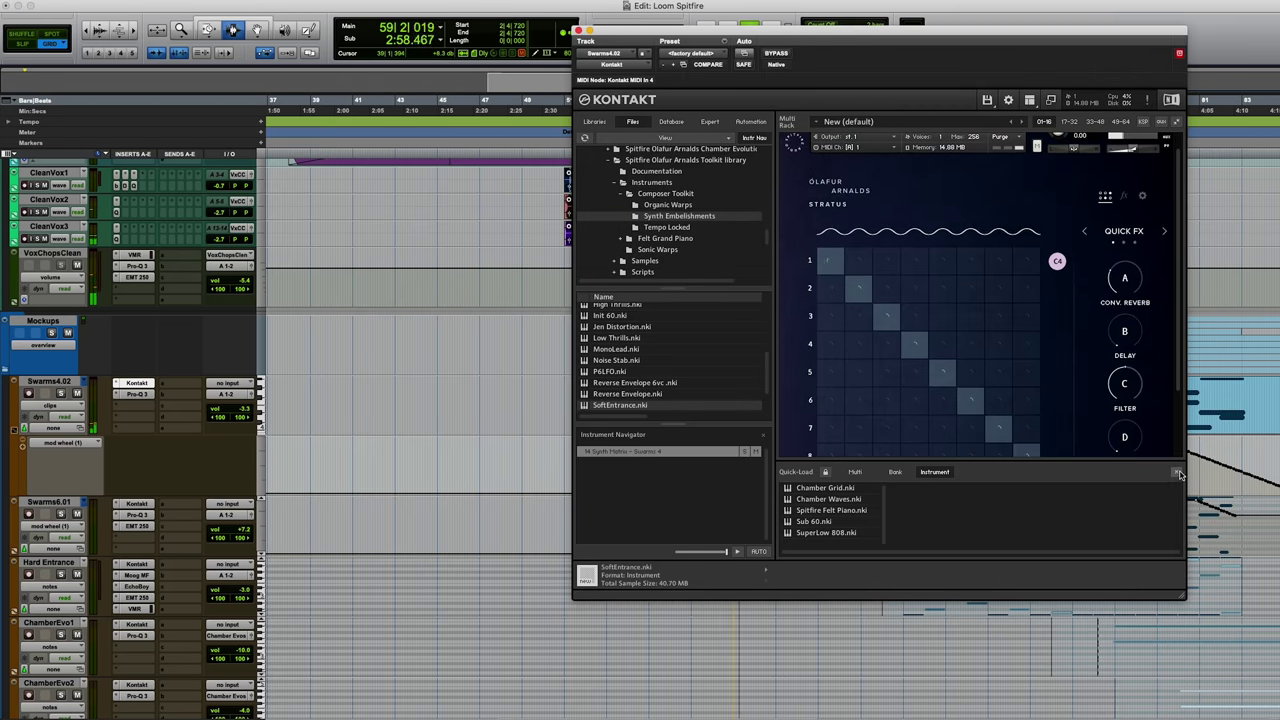
pyautogui.click(1178, 473)
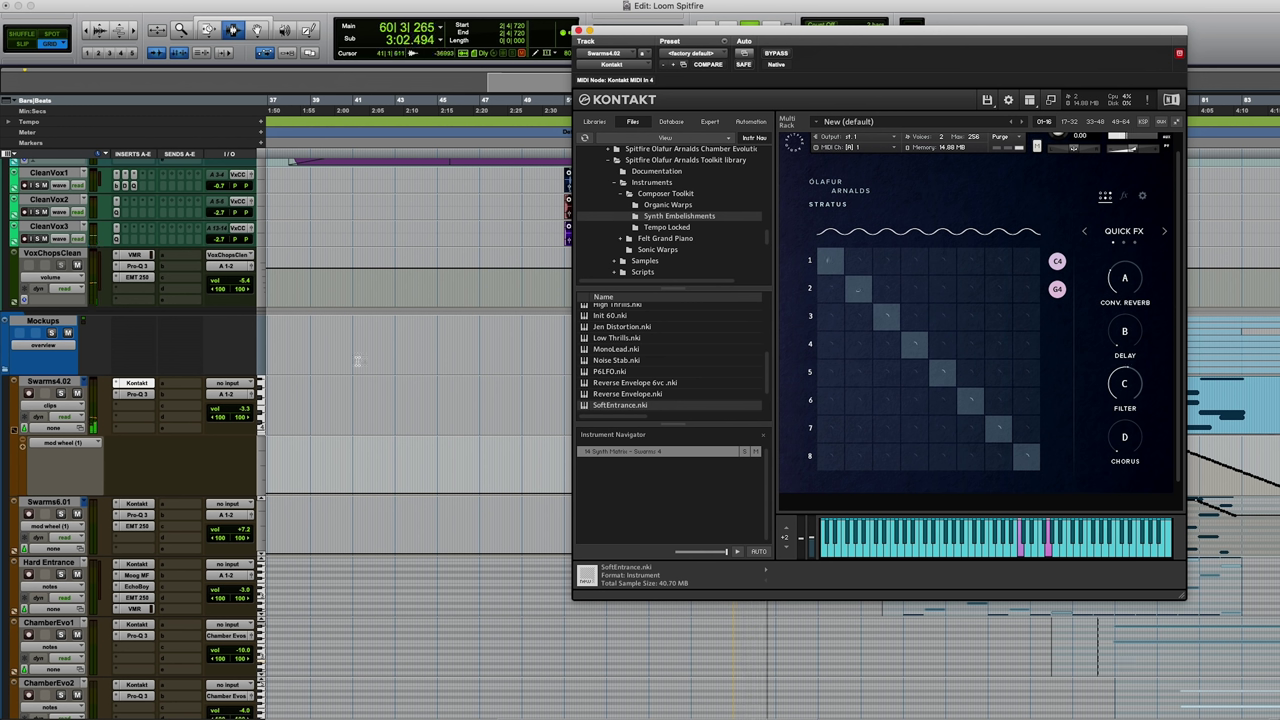
# Set the Swarms4.02 track volume to -2.0 dB and close its Kontakt window.
pyautogui.click(237, 412)
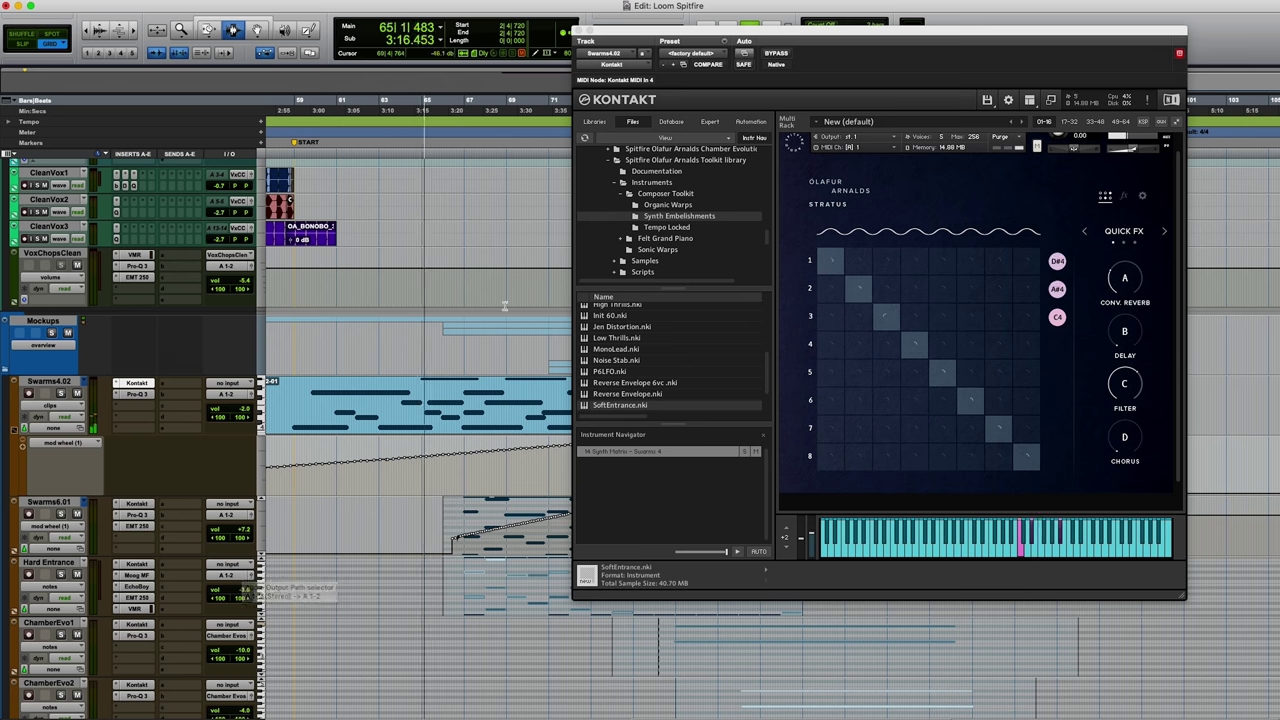
pyautogui.click(577, 31)
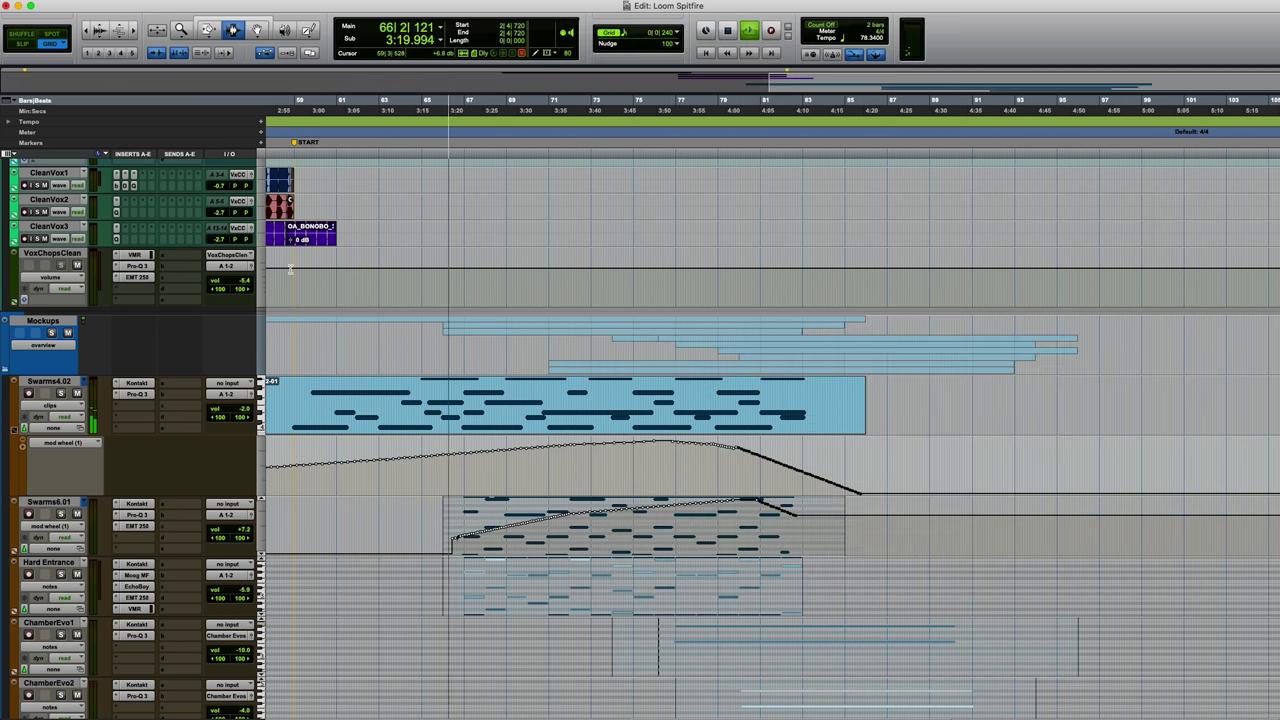
# Open the Swarms6.01 Kontakt instrument, move its window clear of the tracks, and show its synth matrix grid.
pyautogui.click(137, 503)
pyautogui.moveTo(878, 48); pyautogui.dragTo(1014, 34)
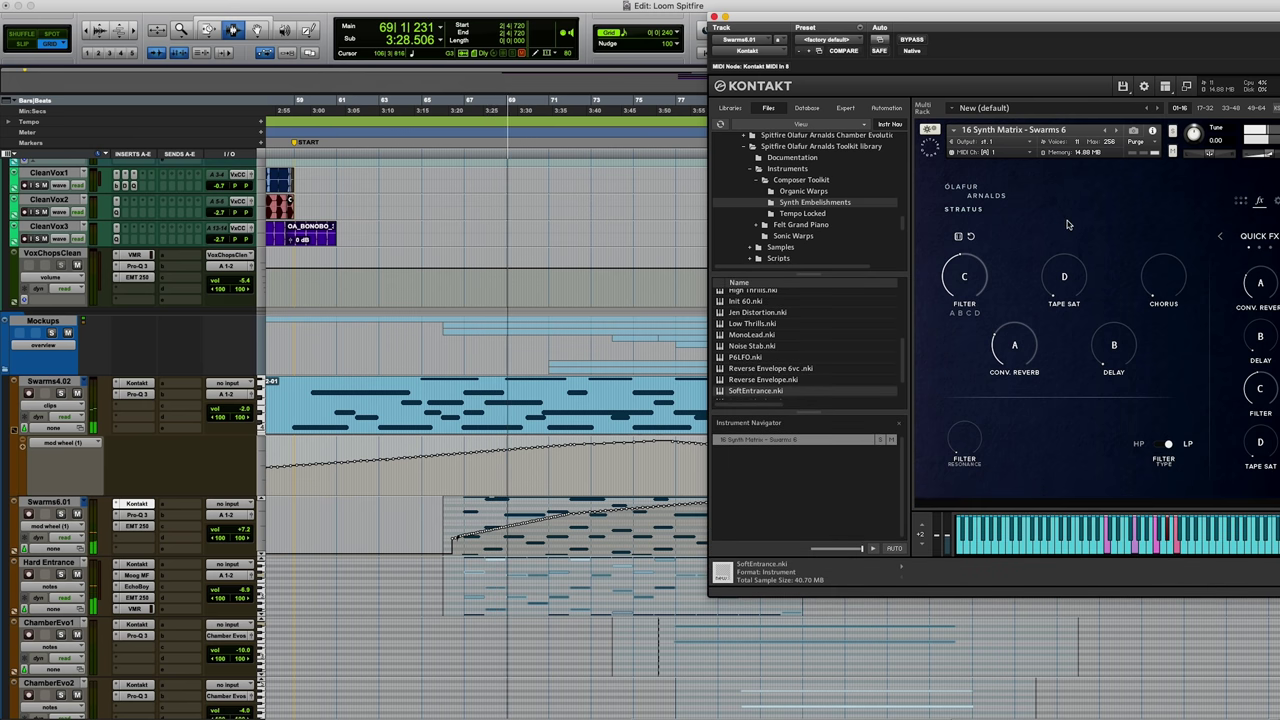
pyautogui.click(1240, 201)
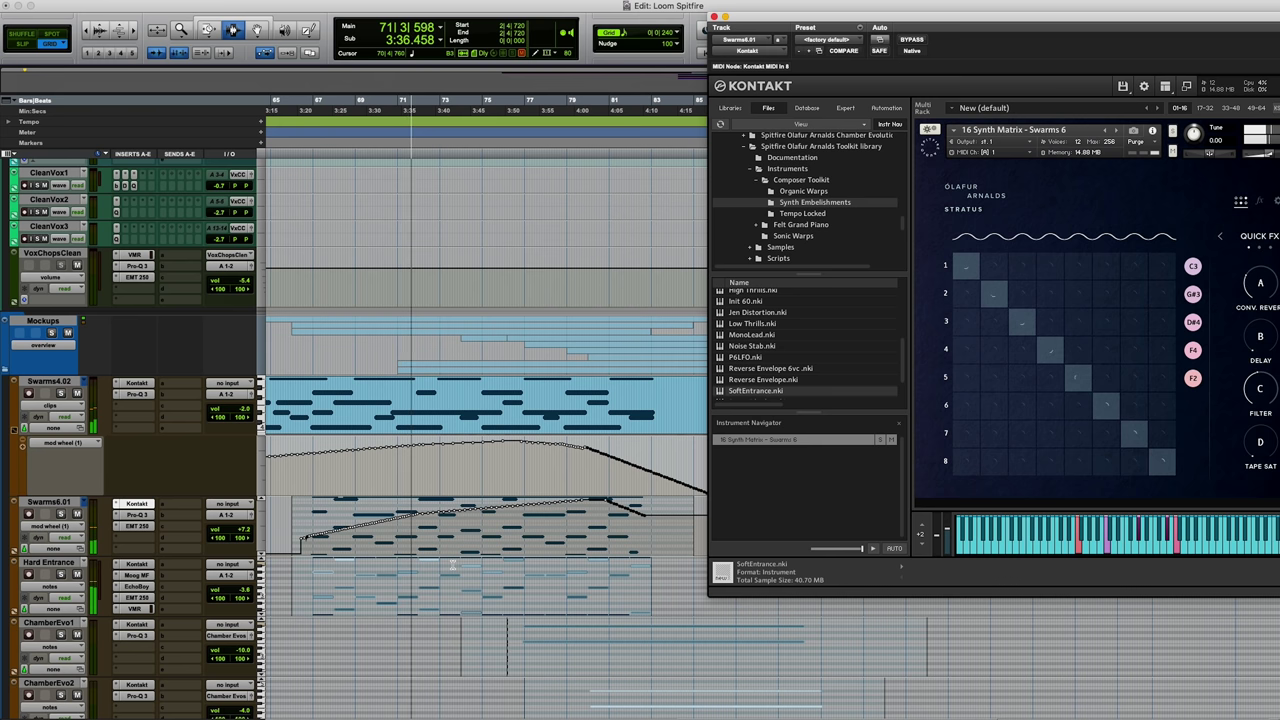
# Show the Kontakt instrument loaded on the Hard Entrance track.
pyautogui.scroll(-3, 1064, 675)
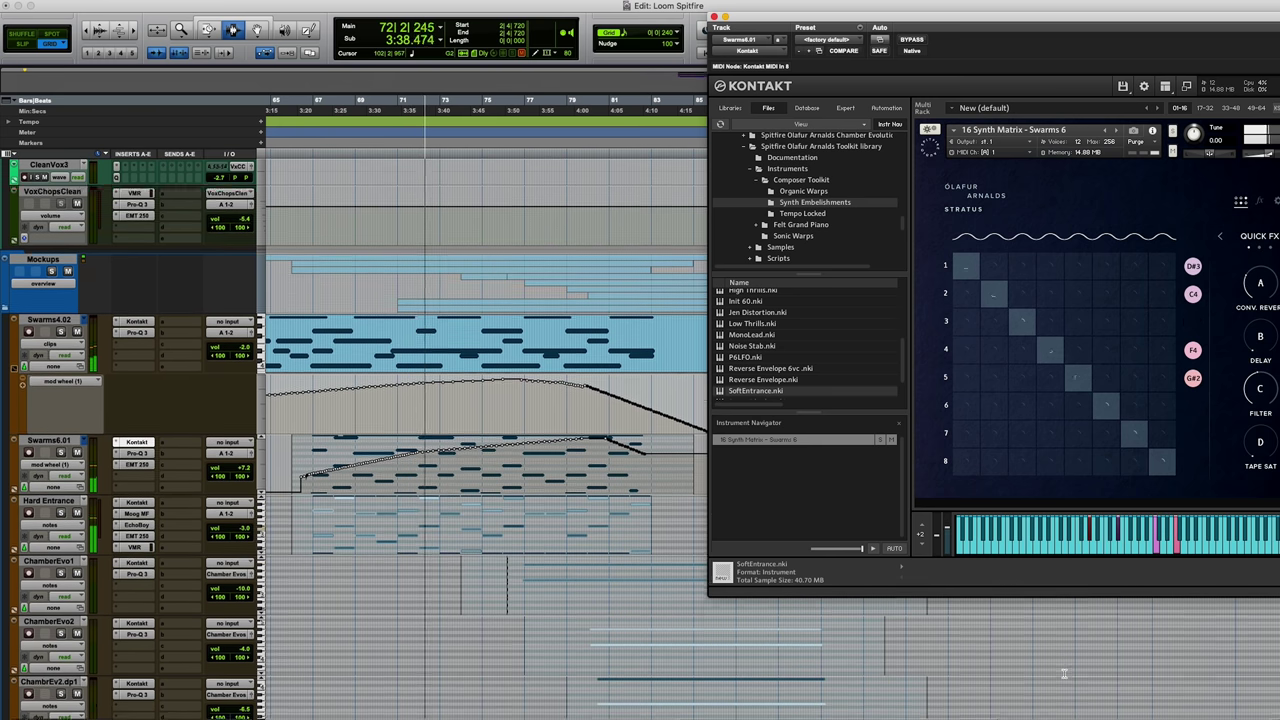
pyautogui.scroll(-8, 1064, 675)
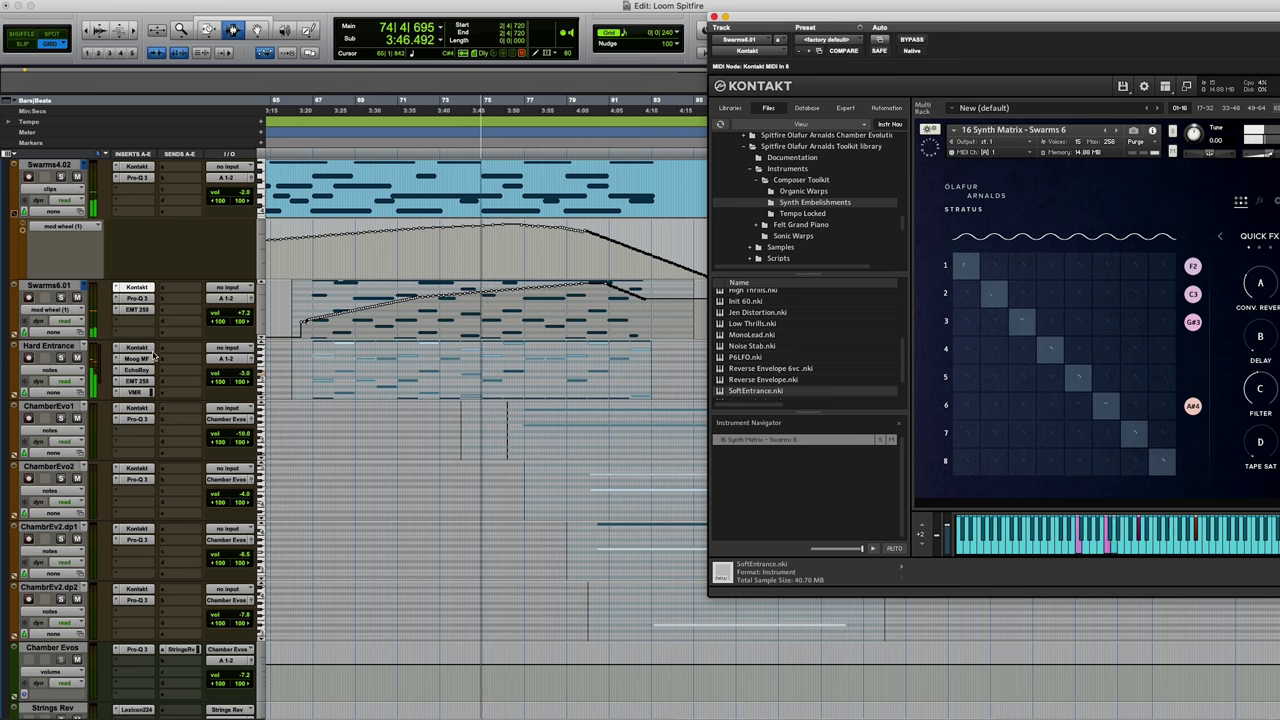
pyautogui.click(137, 348)
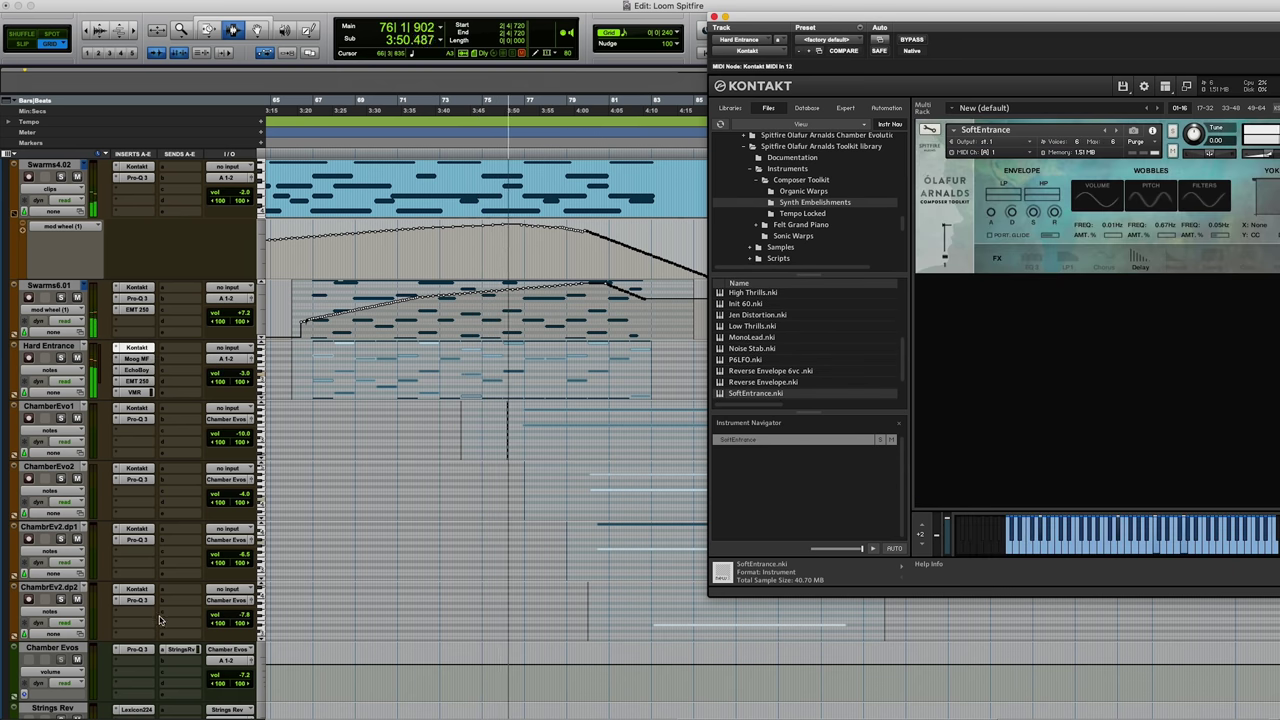
# Inspect the Kontakt instruments on the Chamber Waves and ChamberEvo1 tracks.
pyautogui.scroll(-3, 300, 585)
pyautogui.scroll(-5, 300, 585)
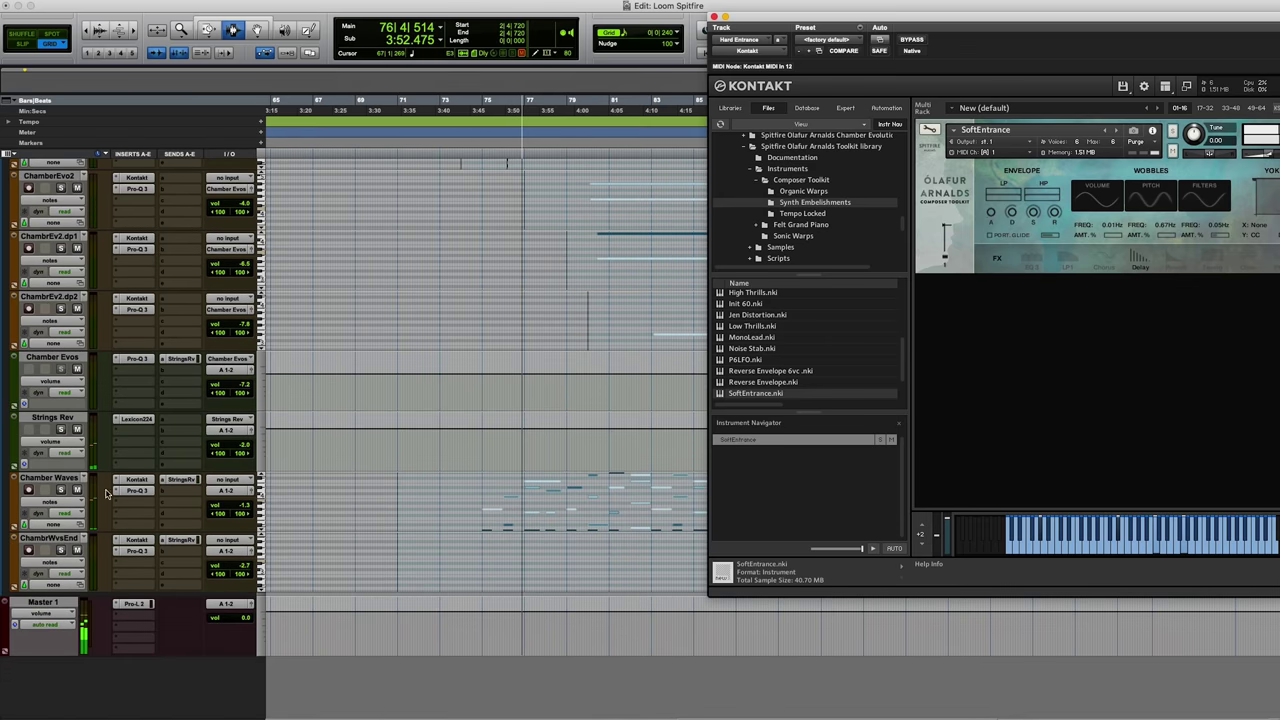
pyautogui.click(137, 479)
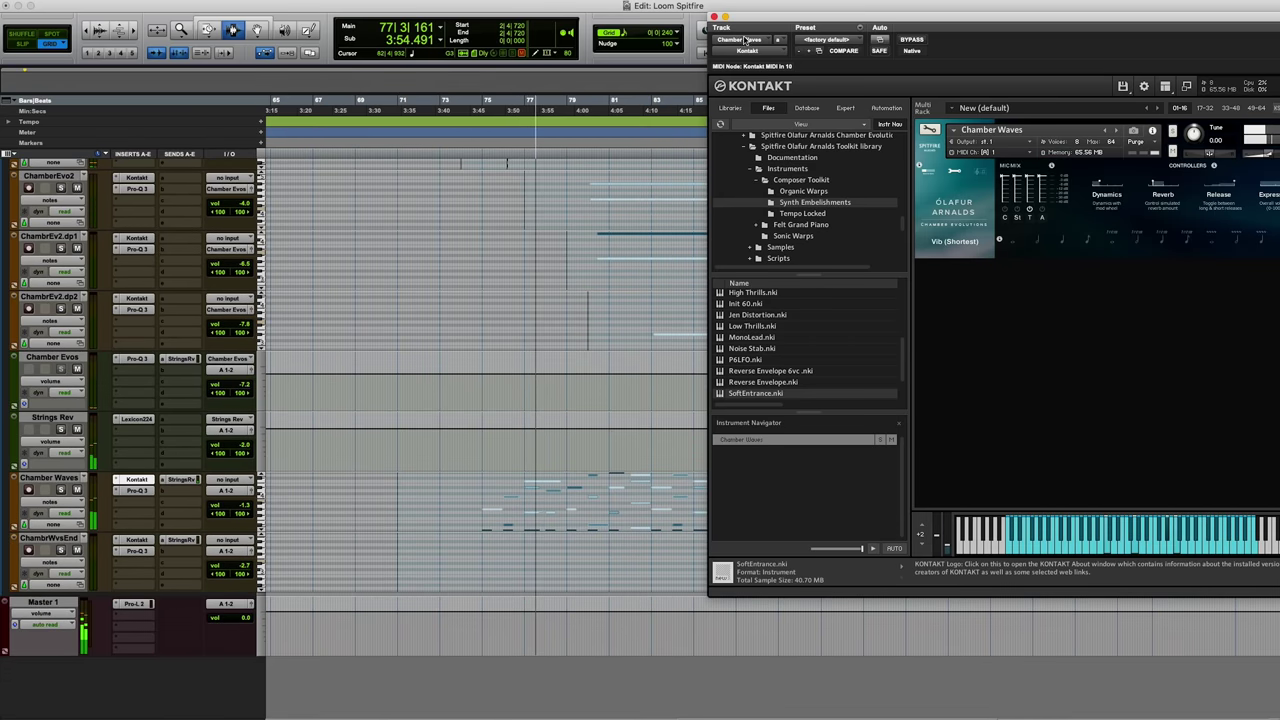
pyautogui.scroll(2, 535, 398)
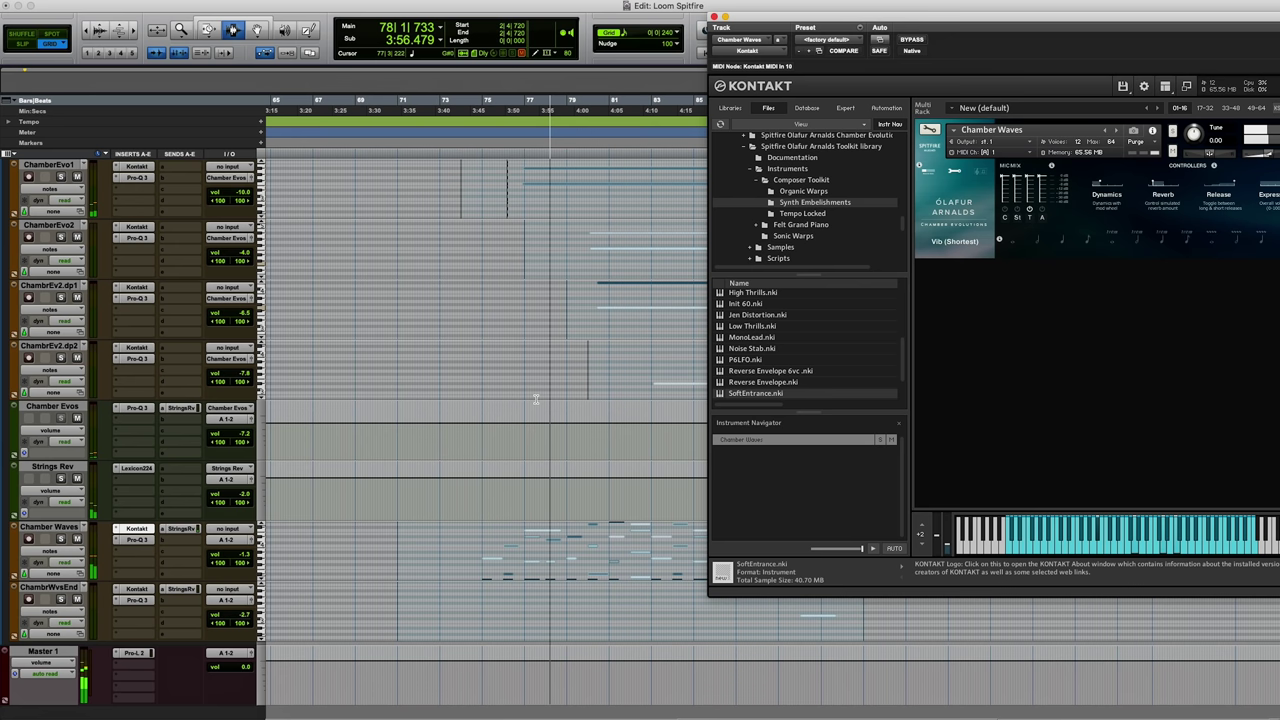
pyautogui.click(147, 170)
pyautogui.scroll(4, 90, 637)
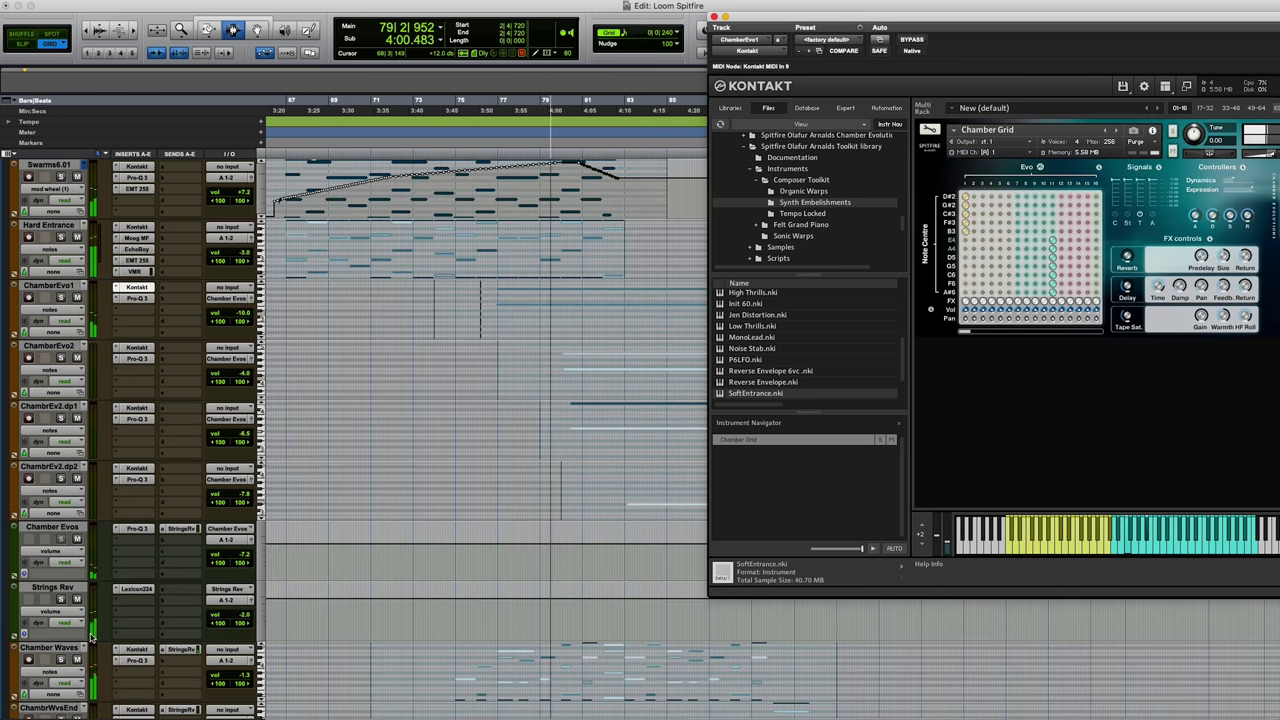
# Raise the Chamber Evos volume to about -5.3 dB and switch its track view to volume trim.
pyautogui.click(216, 551)
pyautogui.moveTo(216, 551); pyautogui.dragTo(216, 546)
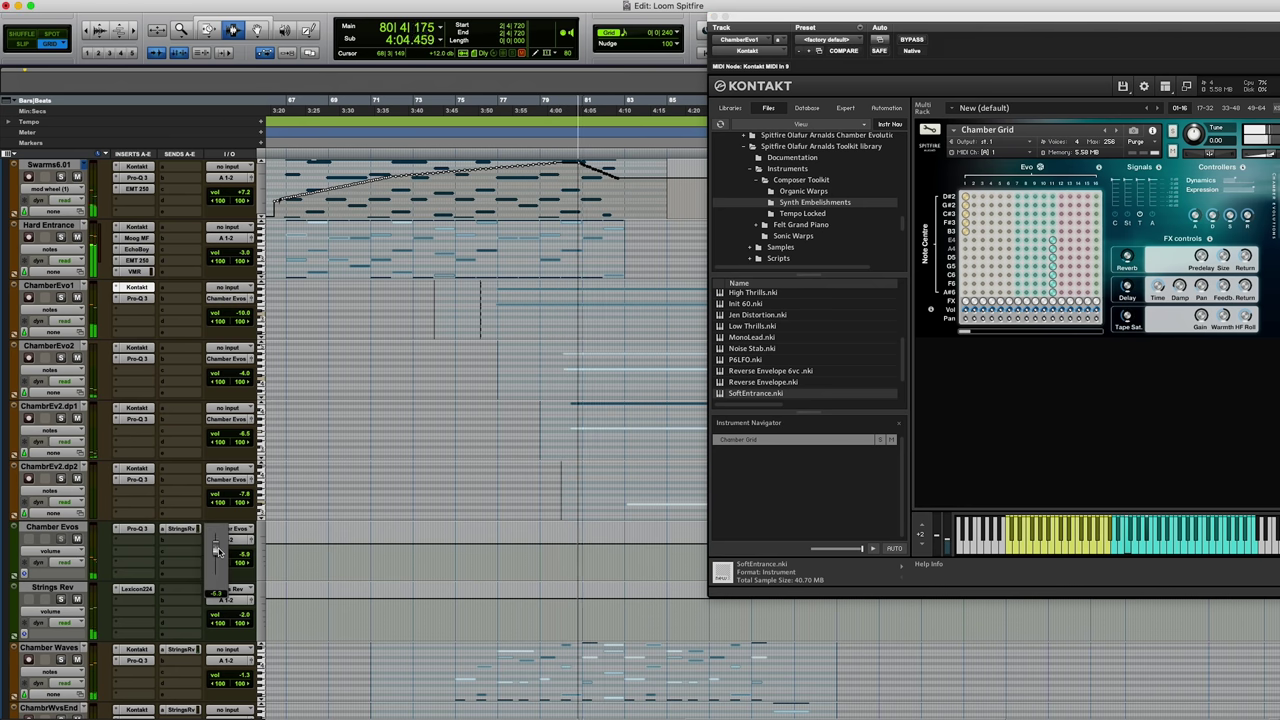
pyautogui.click(50, 551)
pyautogui.click(60, 562)
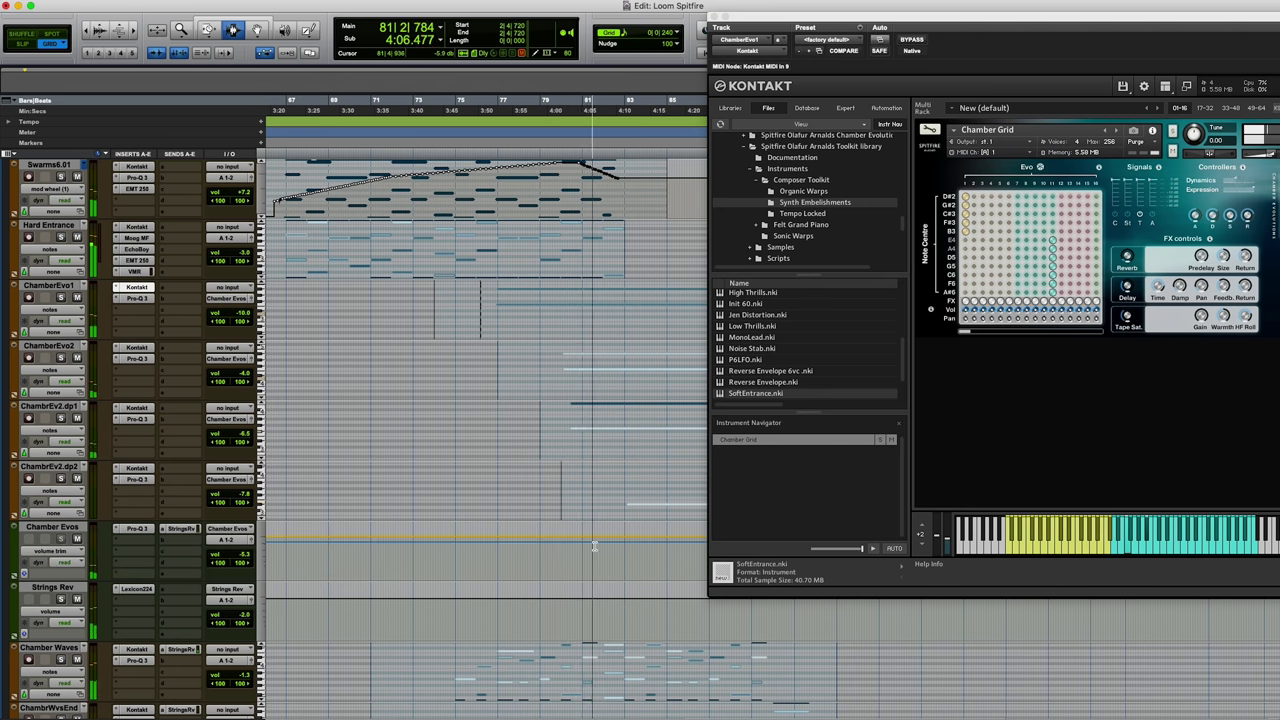
# Lower the Chamber Evos volume trim automation slightly between about bars 80 and 86, and close the Kontakt window.
pyautogui.press('F8')
pyautogui.moveTo(558, 537); pyautogui.dragTo(558, 539)
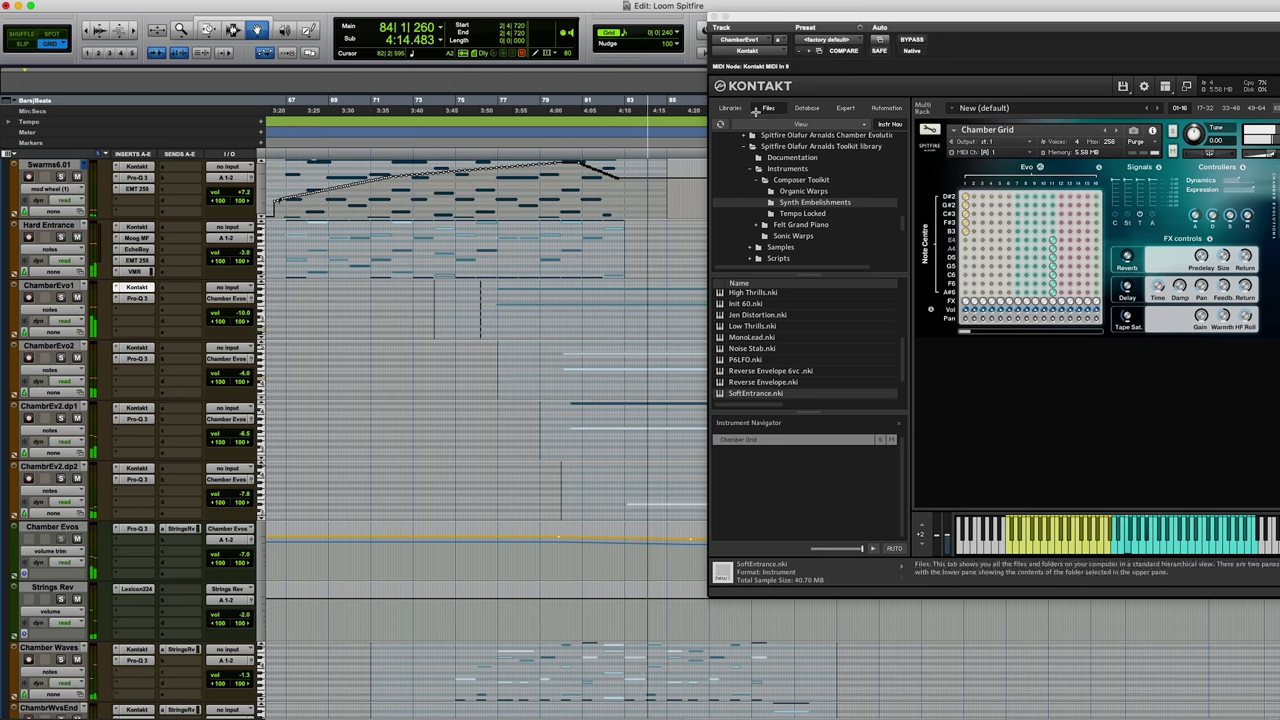
pyautogui.click(714, 17)
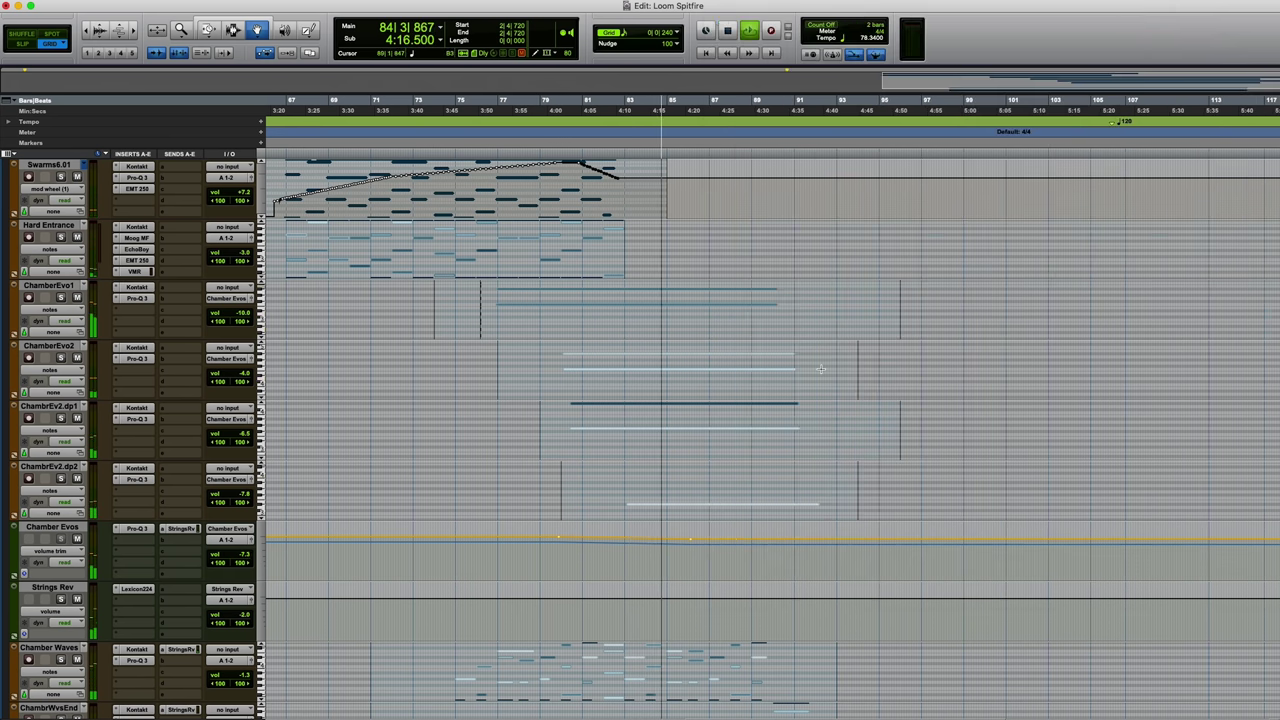
# Reveal the expression and mod wheel lanes on ChamberEvo1 through ChambrEv2.dp2 and examine their curves.
pyautogui.scroll(-1, 925, 461)
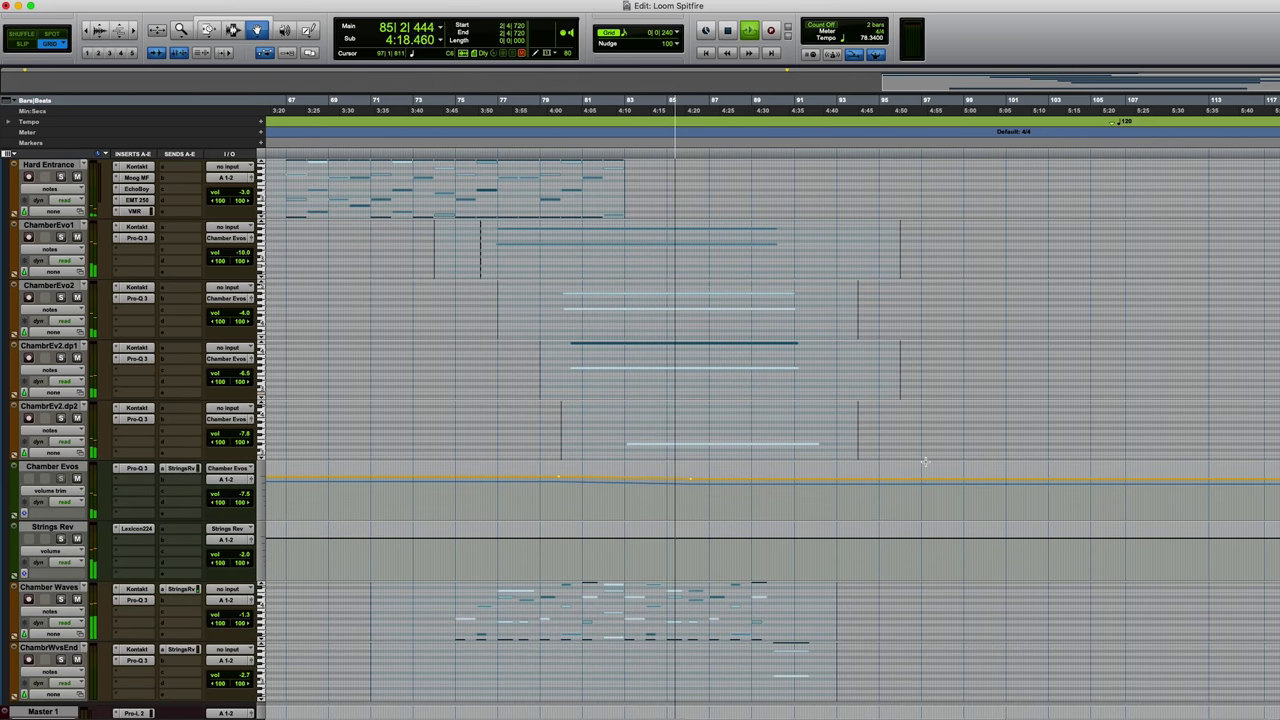
pyautogui.click(48, 406)
pyautogui.keyDown('shift'); pyautogui.click(48, 225); pyautogui.keyUp('shift')
pyautogui.keyDown('alt'); pyautogui.keyDown('shift'); pyautogui.click(22, 275); pyautogui.keyUp('shift'); pyautogui.keyUp('alt')
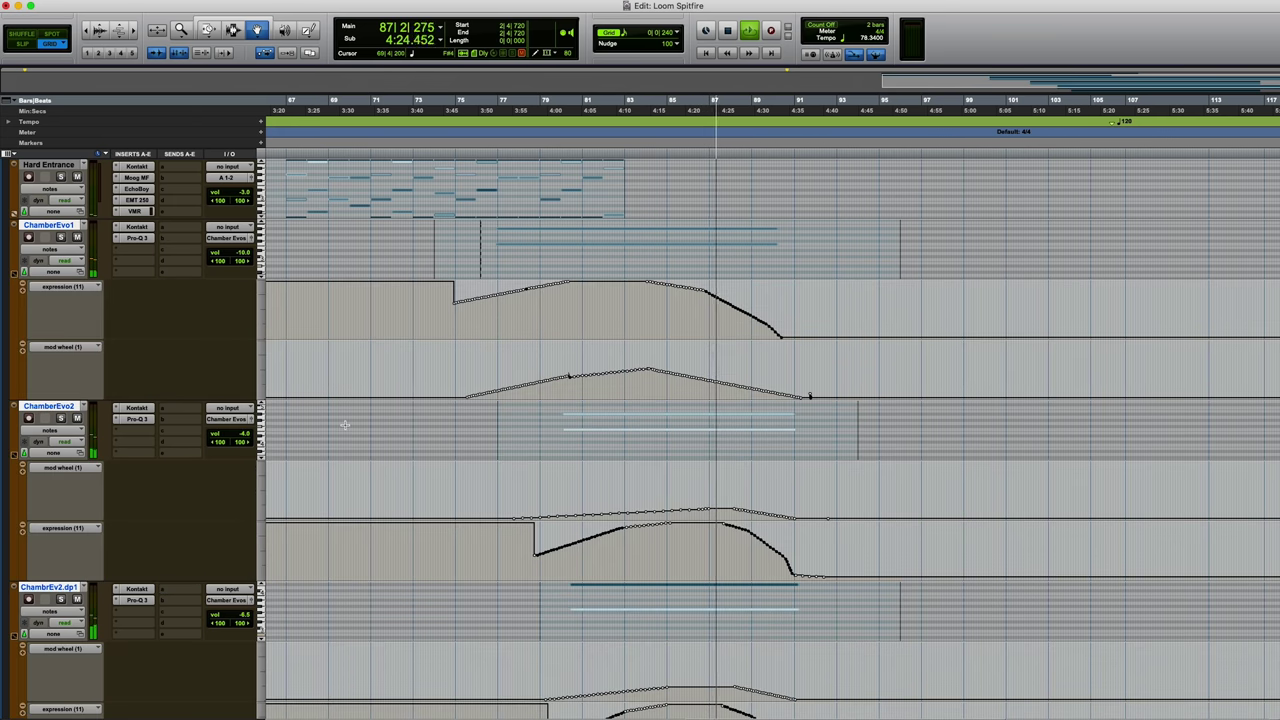
pyautogui.scroll(-3, 340, 417)
pyautogui.scroll(-1, 344, 425)
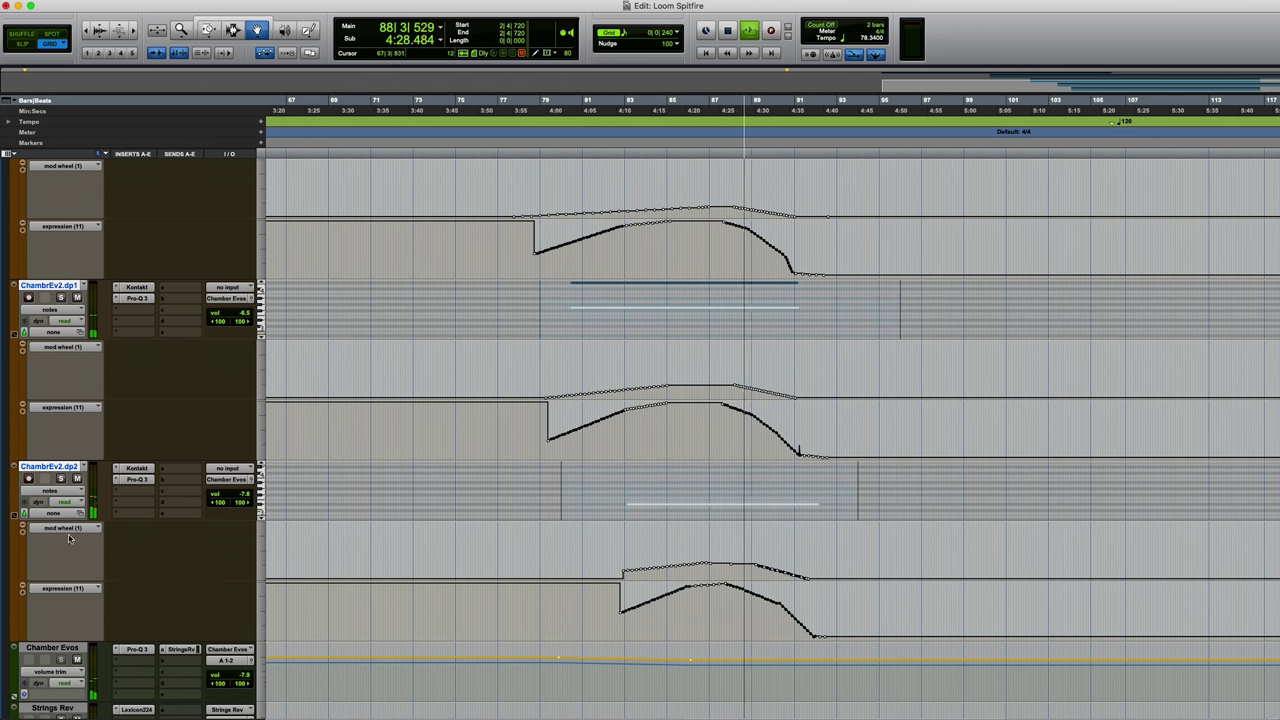